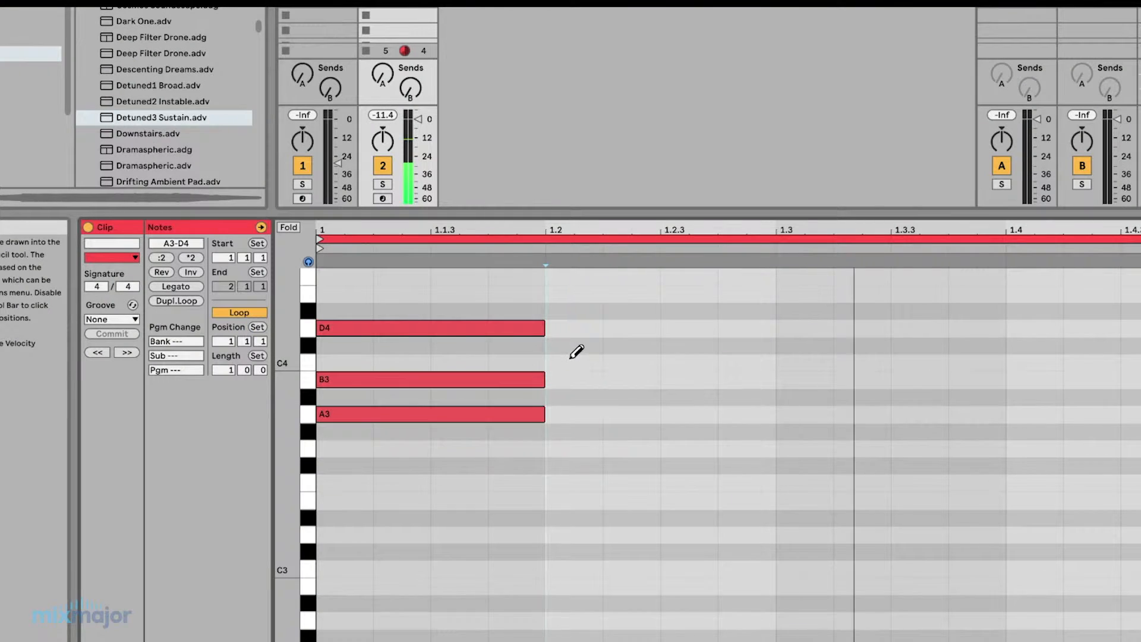
Draw the notes C4 and A3 at position 1.2 in the clip's piano roll.
click(574, 362)
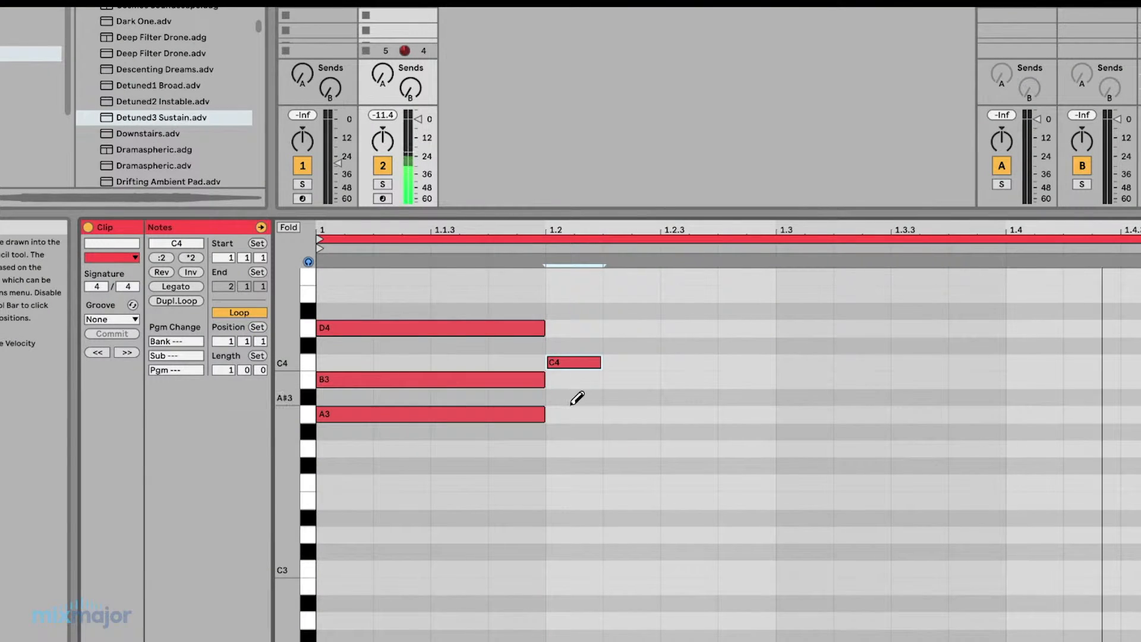
click(574, 414)
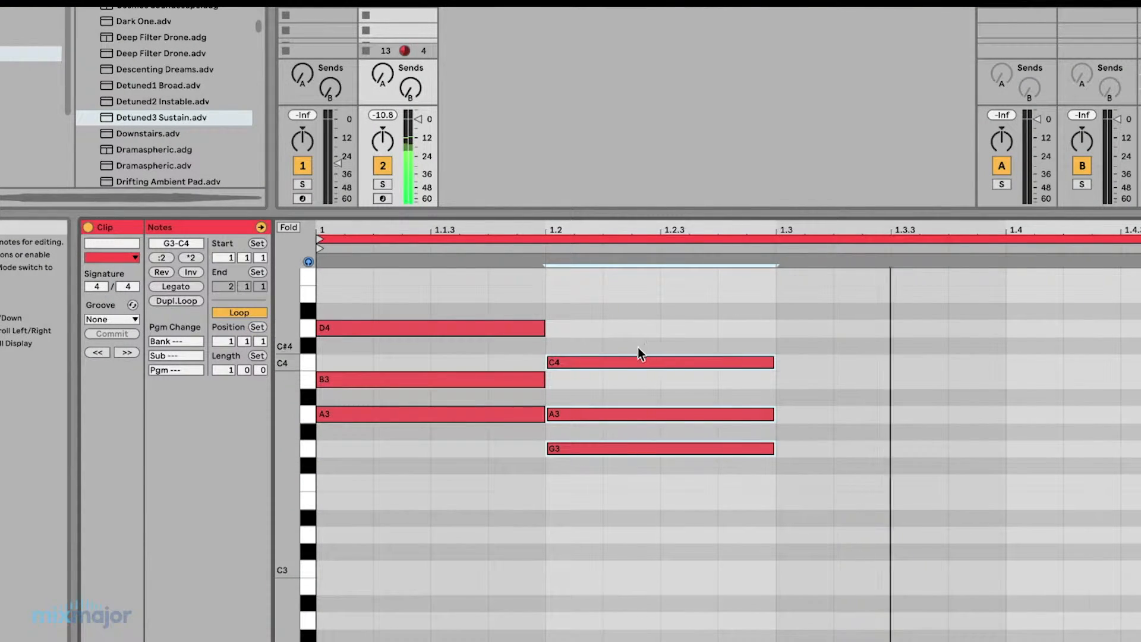
mouse_move(621, 365)
mouse_down()
mouse_move(835, 361)
mouse_move(859, 330)
mouse_move(856, 306)
mouse_up()
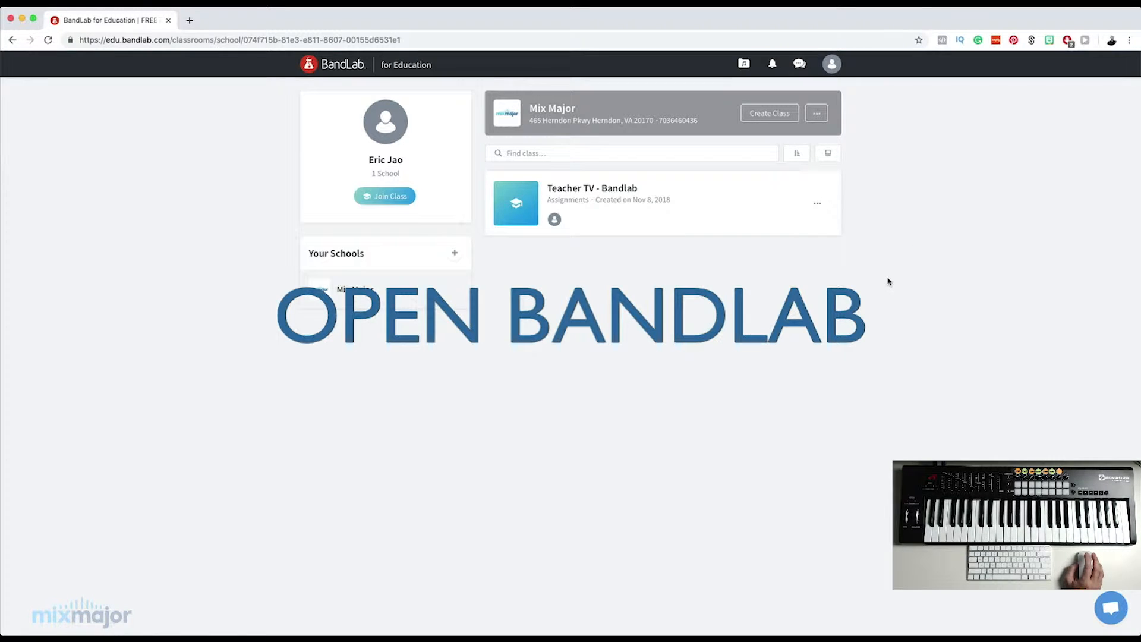
In BandLab for Education, start a new personal project in the Mix Editor with an instrument track.
click(831, 64)
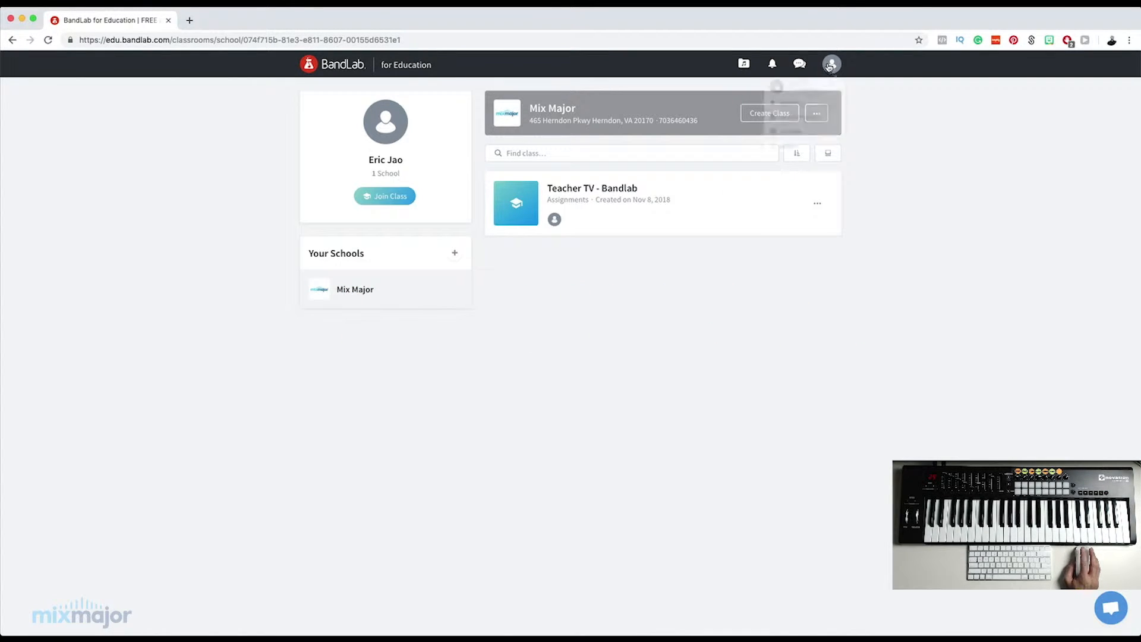
click(785, 142)
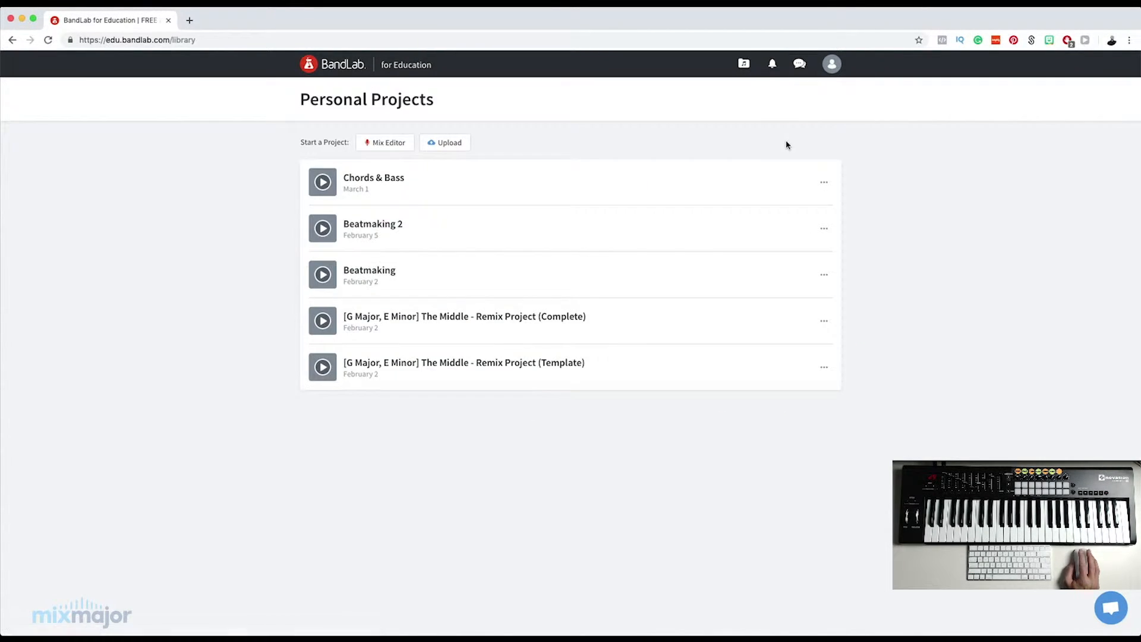
click(384, 146)
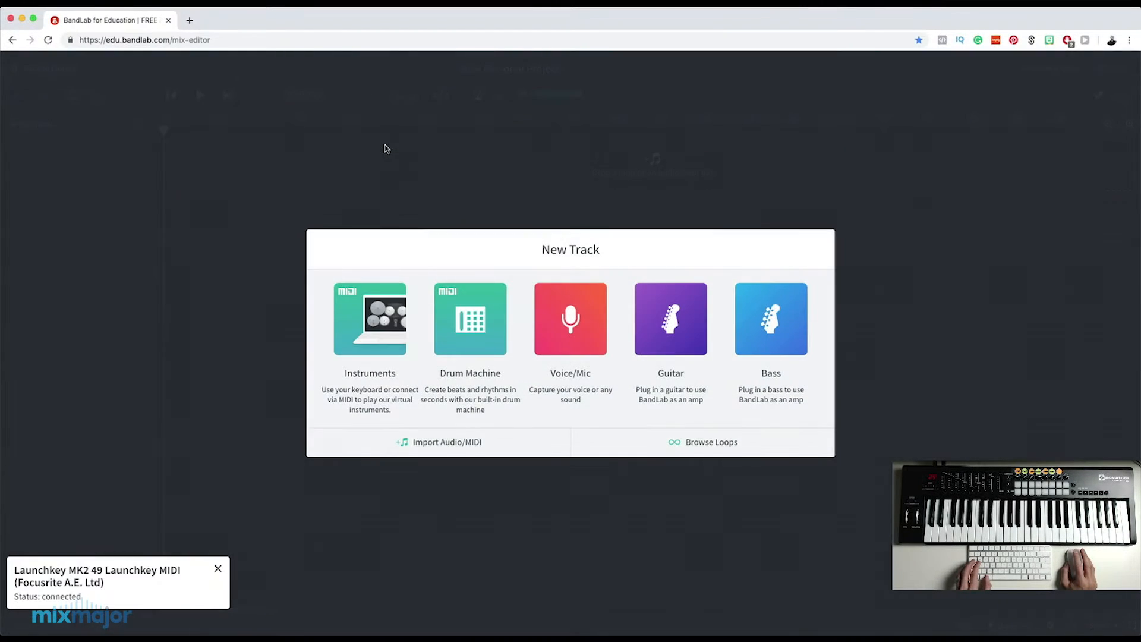
click(386, 316)
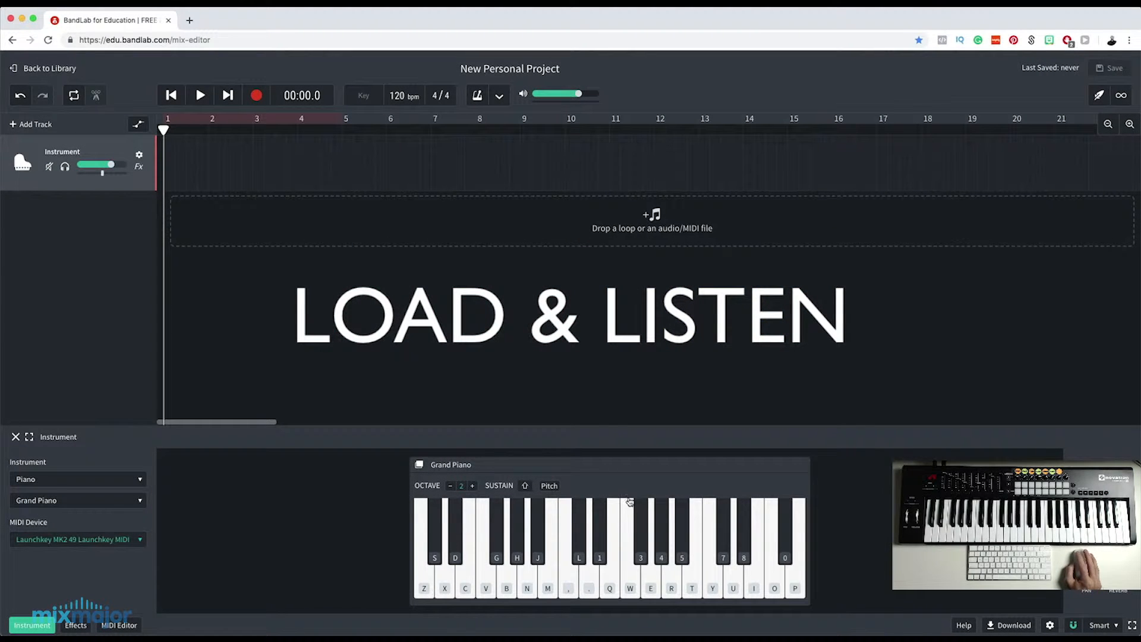
Keep Piano as the track's instrument and choose Launchkey MK2 49 Launchkey MIDI as its MIDI device.
click(40, 479)
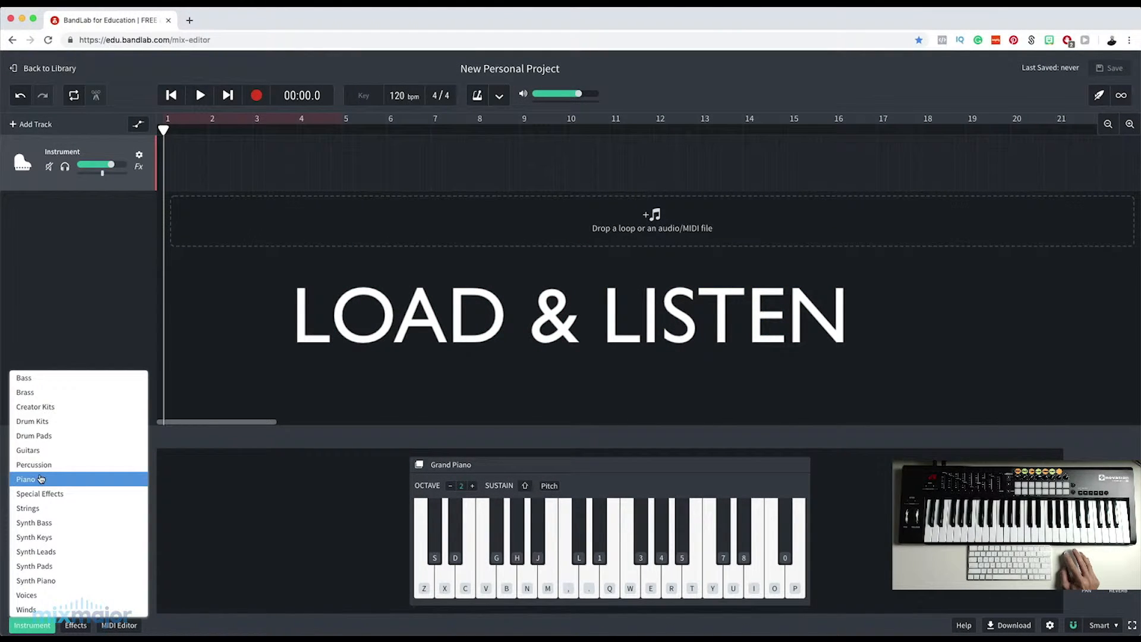
click(39, 479)
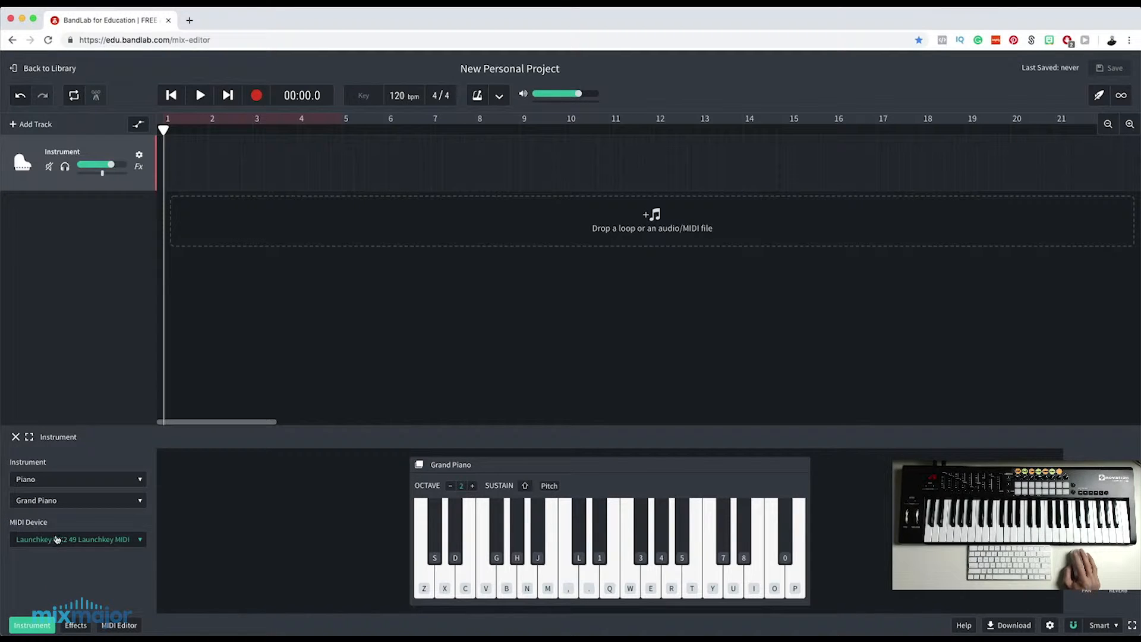
click(47, 540)
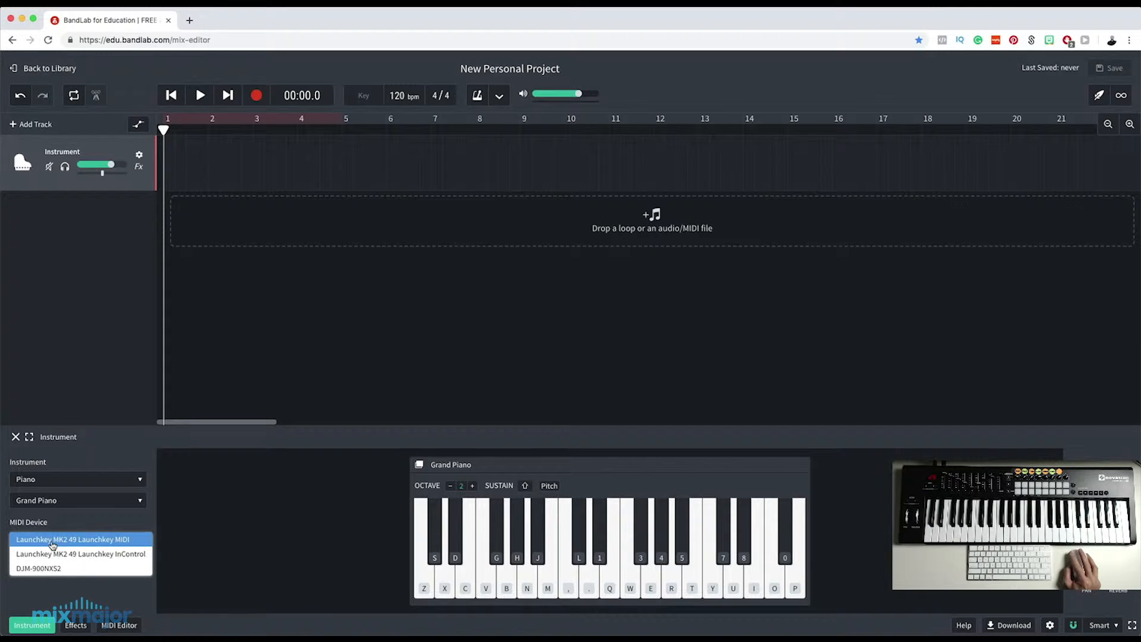
click(52, 543)
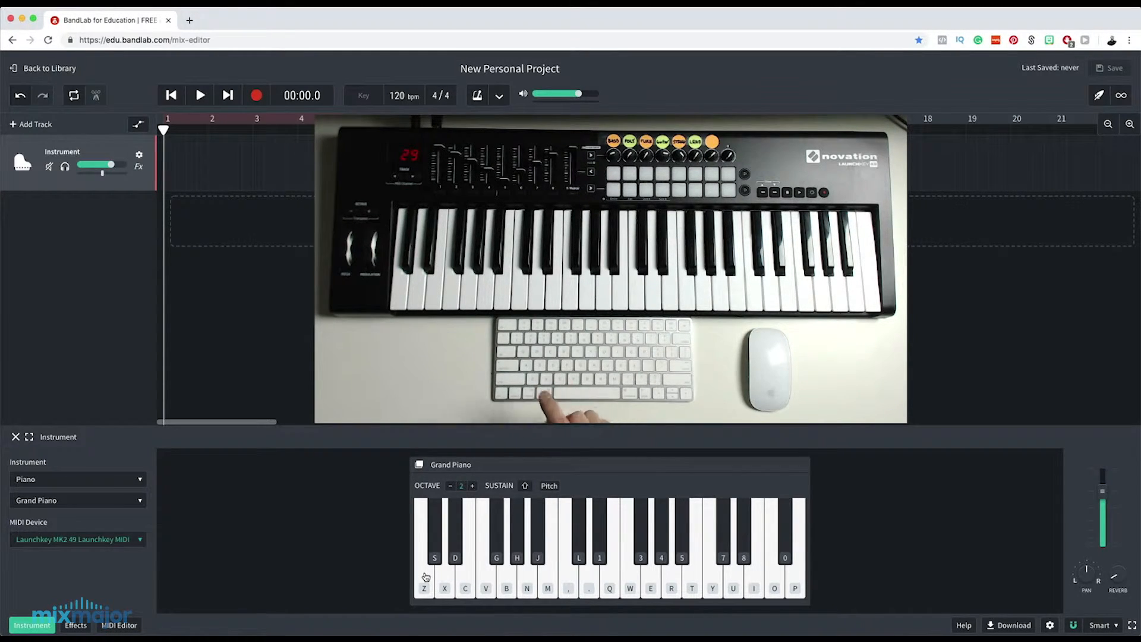
Audition the Grand Piano by playing a few notes from the computer keyboard.
key(z)
key(x)
key(c)
key(g)
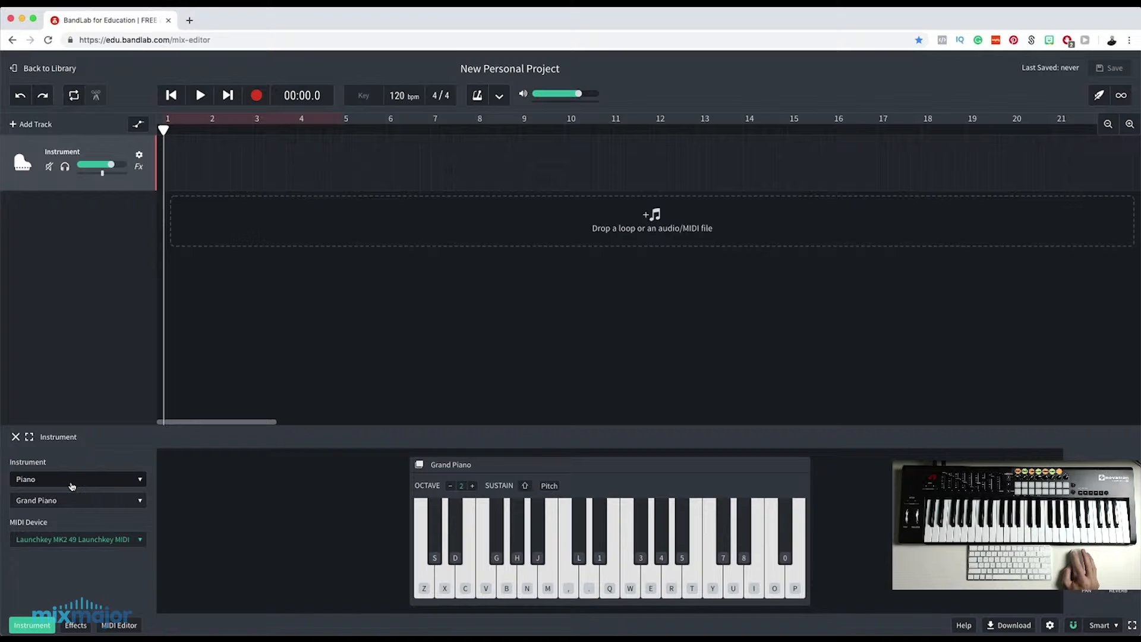
Look through the instrument categories and the Piano presets while keeping Grand Piano loaded.
click(73, 486)
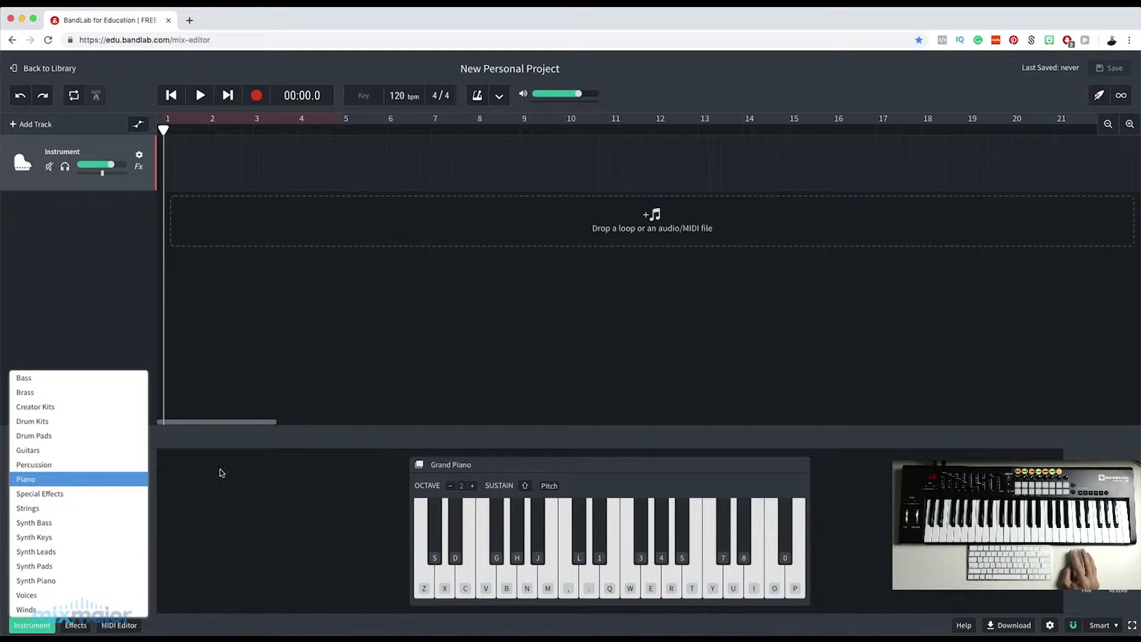
click(104, 479)
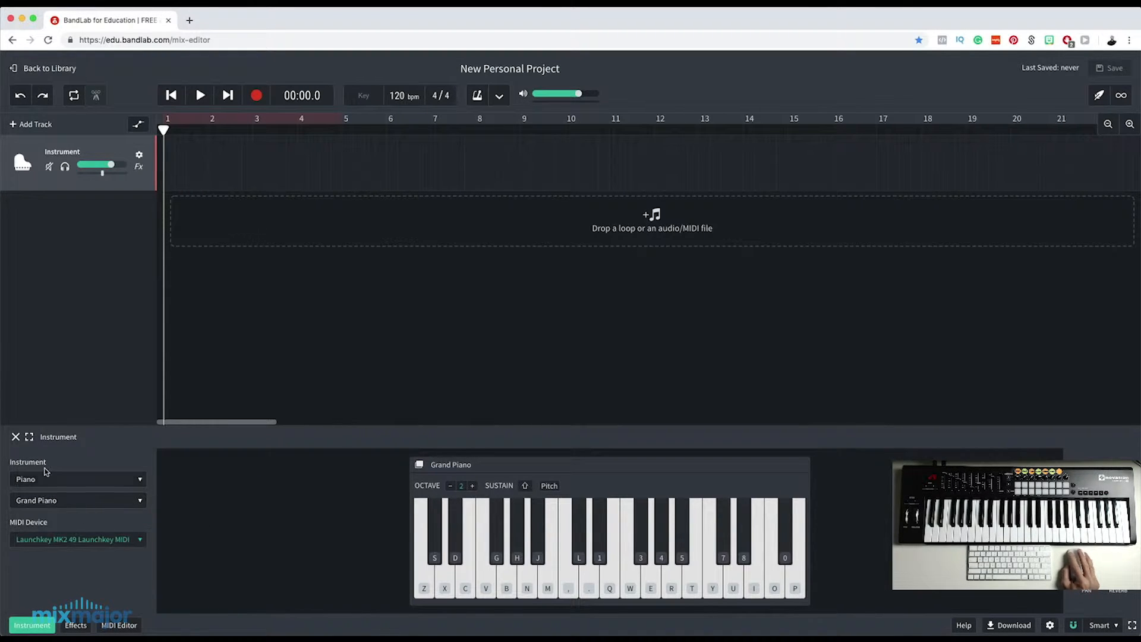
click(83, 509)
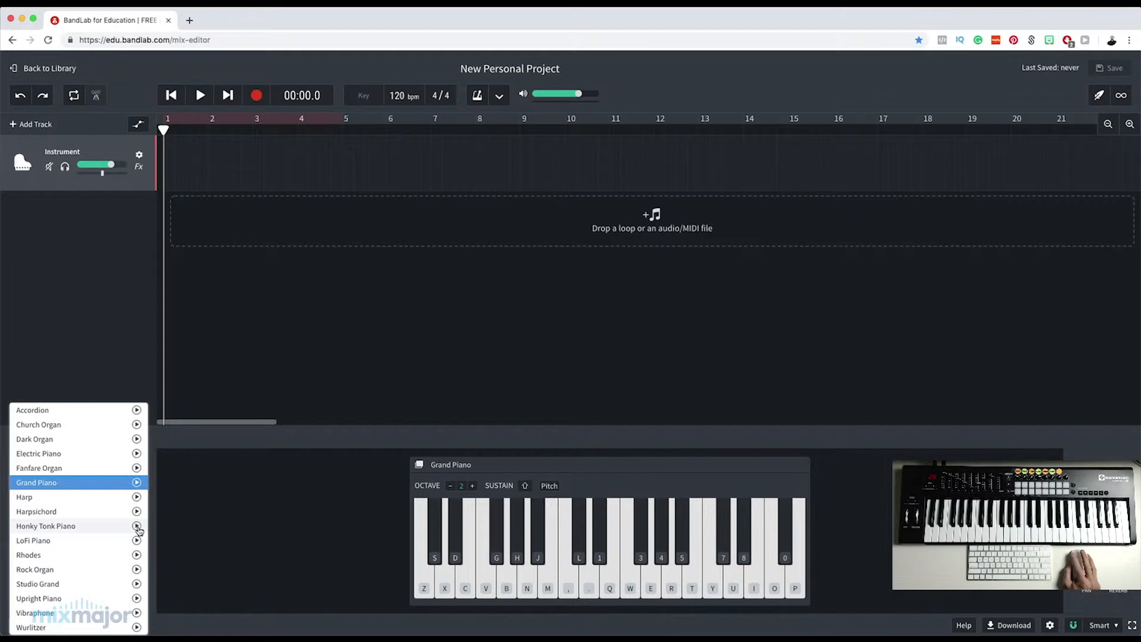
click(169, 490)
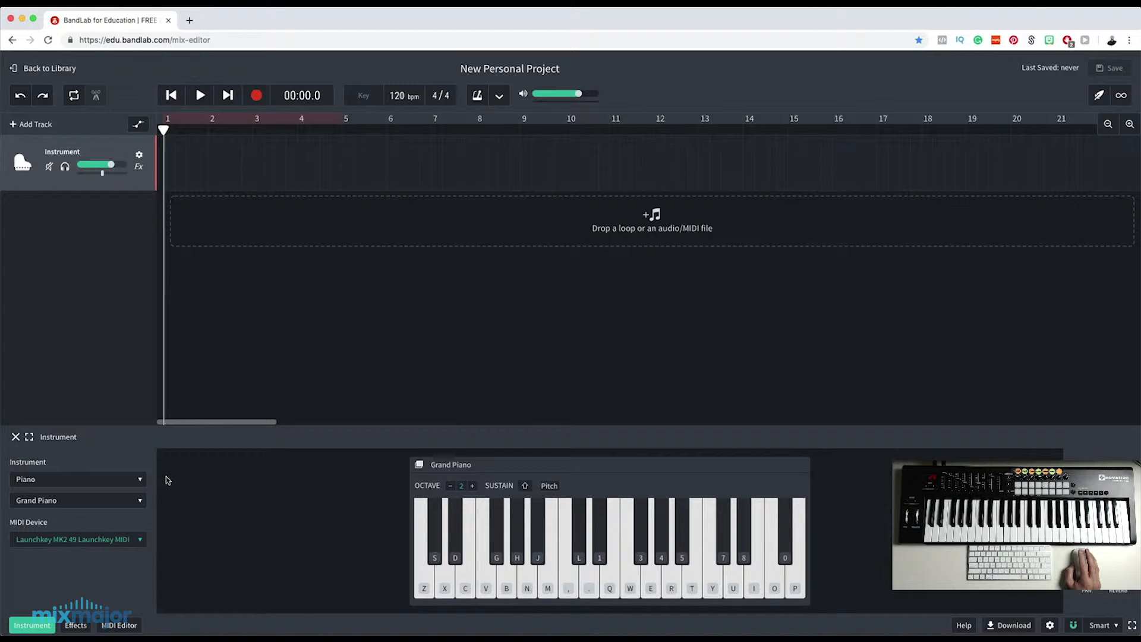
Try the Synth Keys instrument on the track, followed by the Acoustic Guitar preset from Guitars.
click(68, 480)
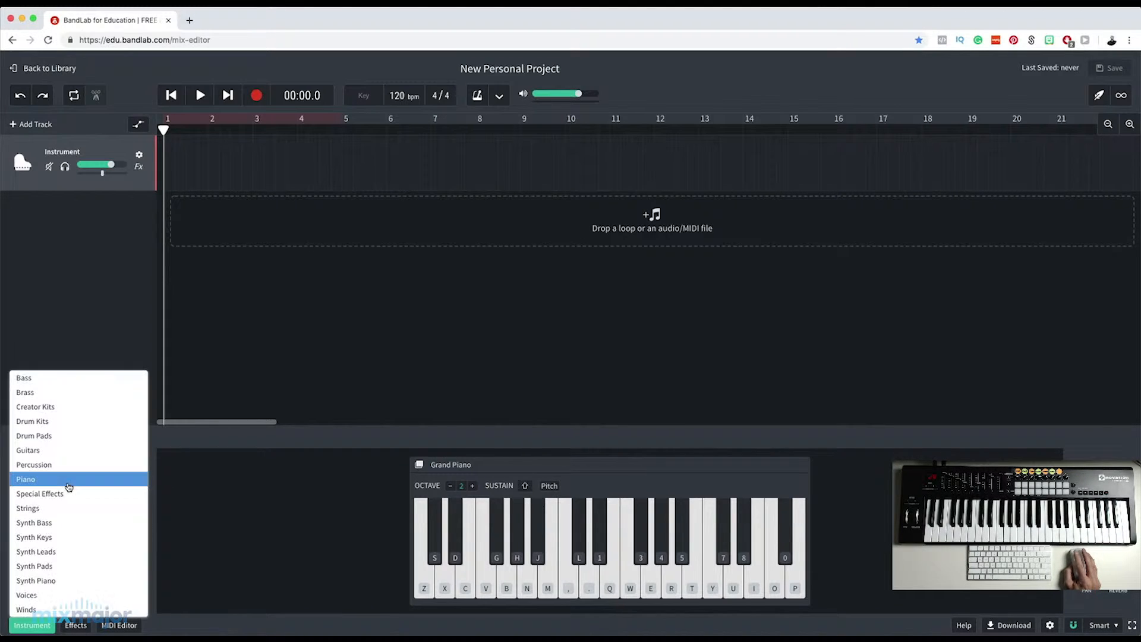
click(42, 538)
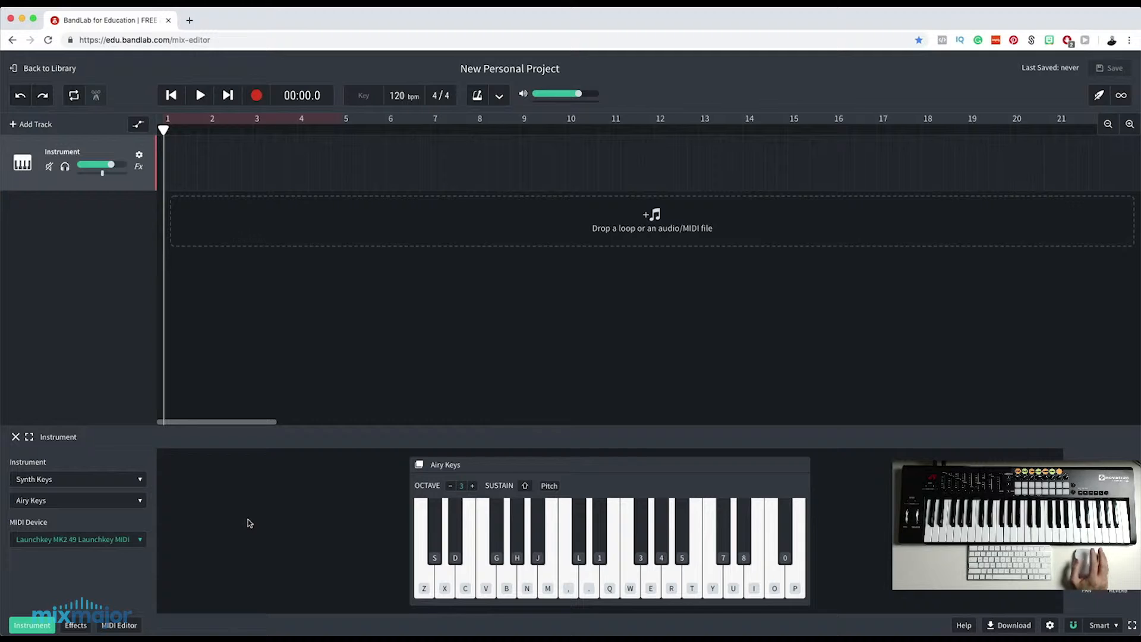
click(68, 479)
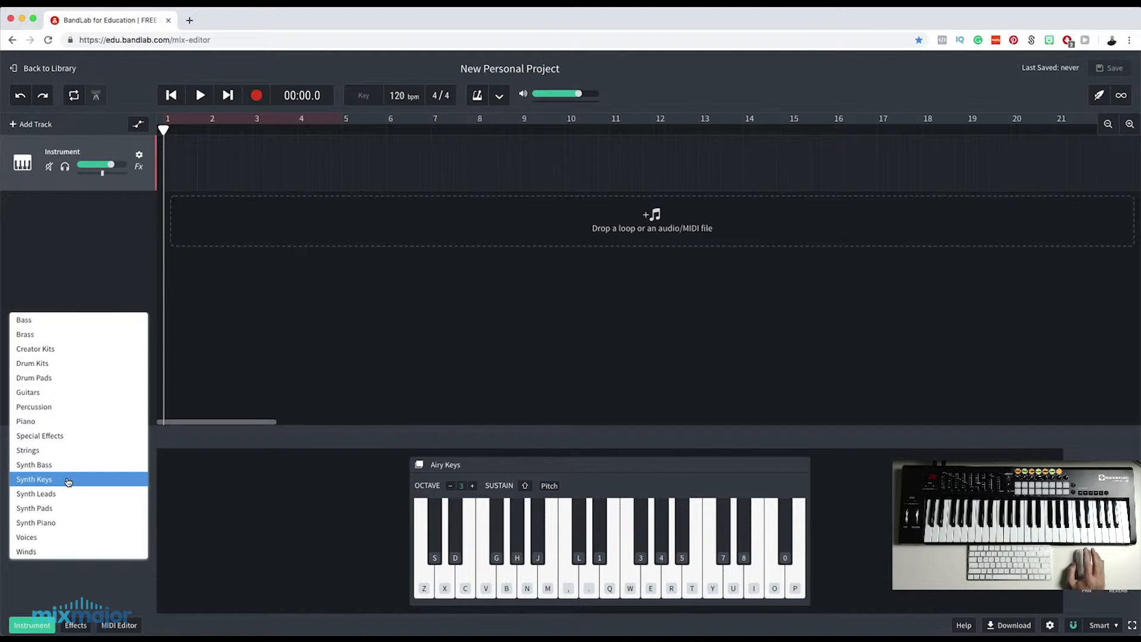
click(35, 392)
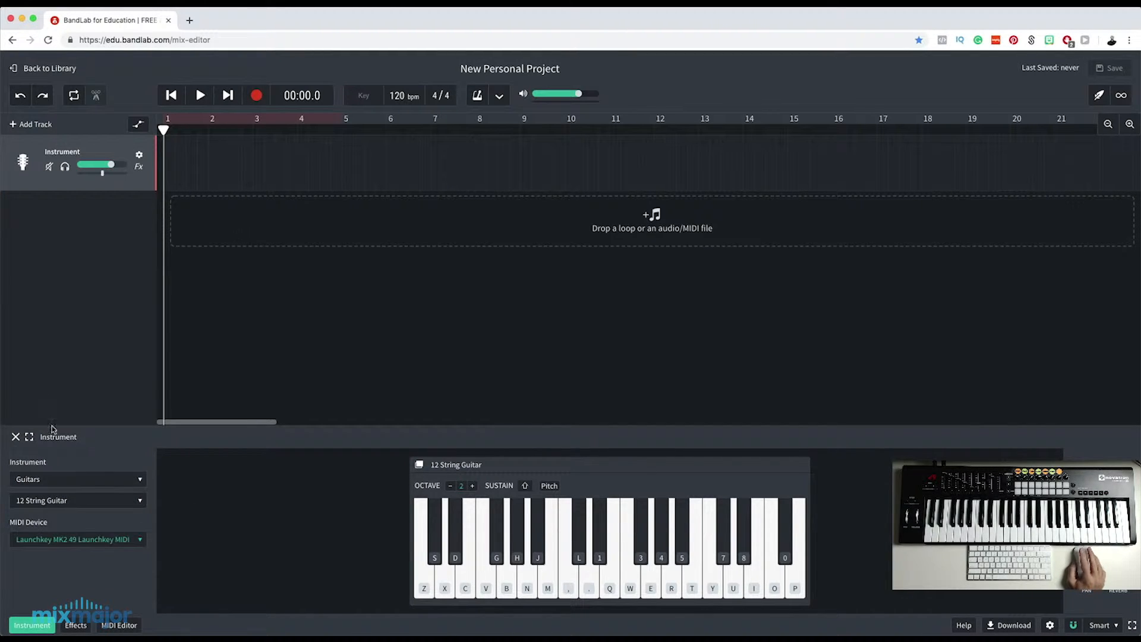
click(70, 503)
click(59, 511)
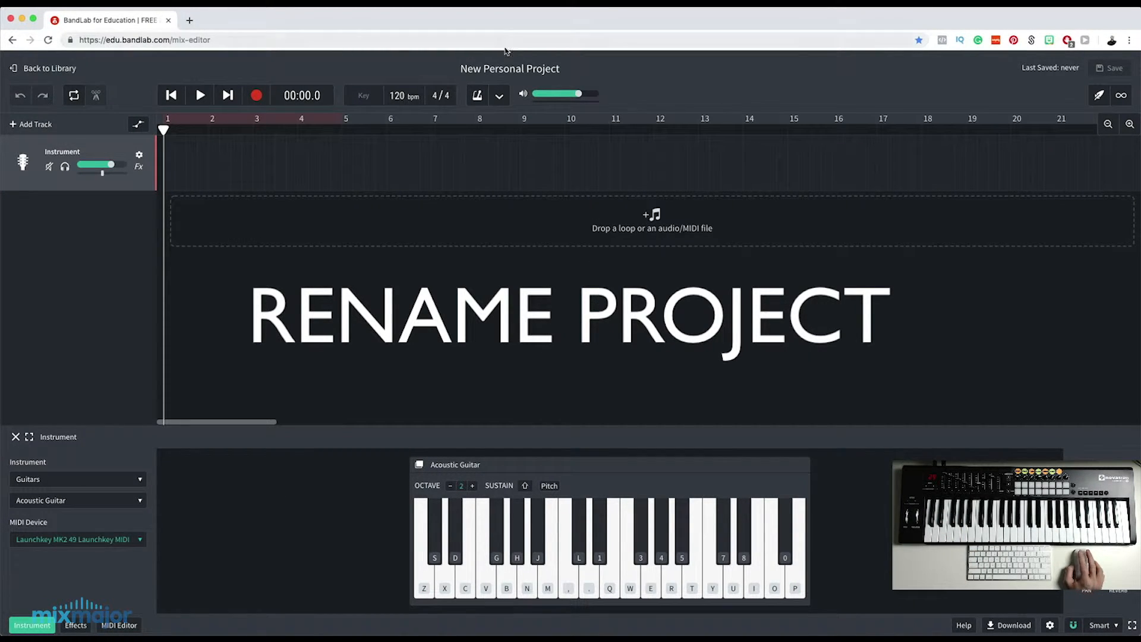
Rename the project as "Chords & Bass".
click(493, 68)
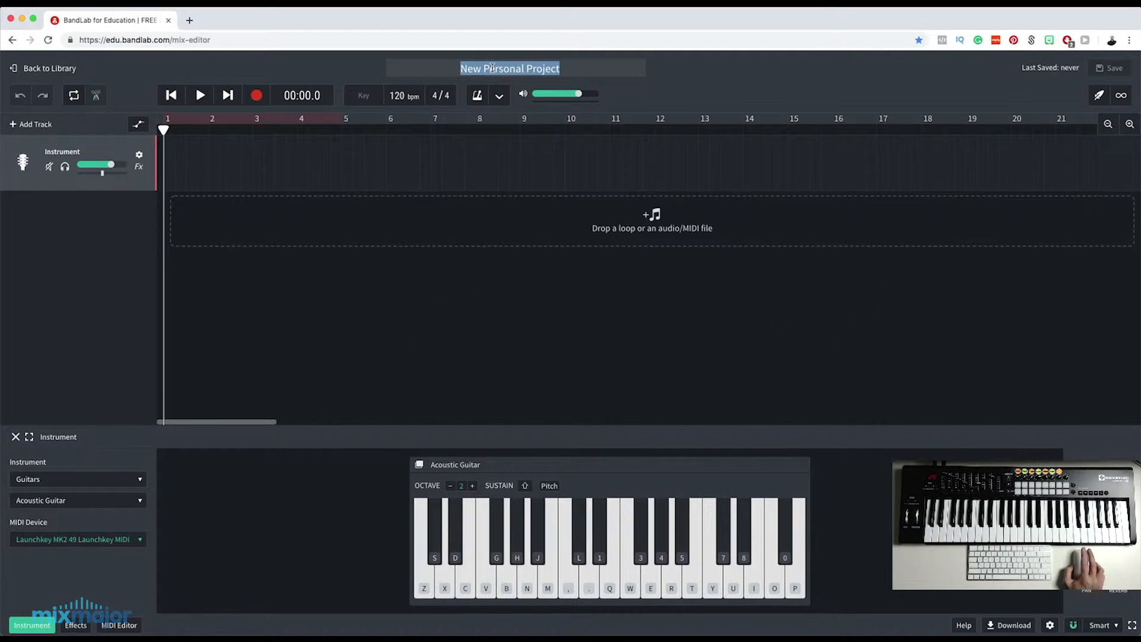
key(BackSpace)
text(Chords & Bass)
click(677, 466)
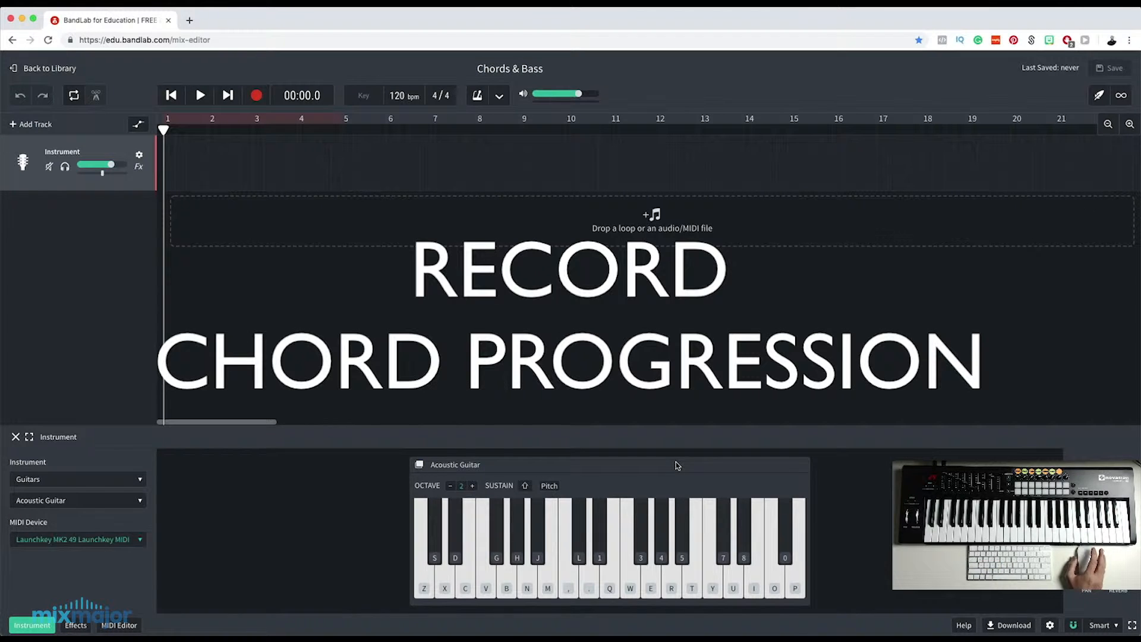
Set the track's instrument to Piano with the Grand Piano preset.
click(78, 479)
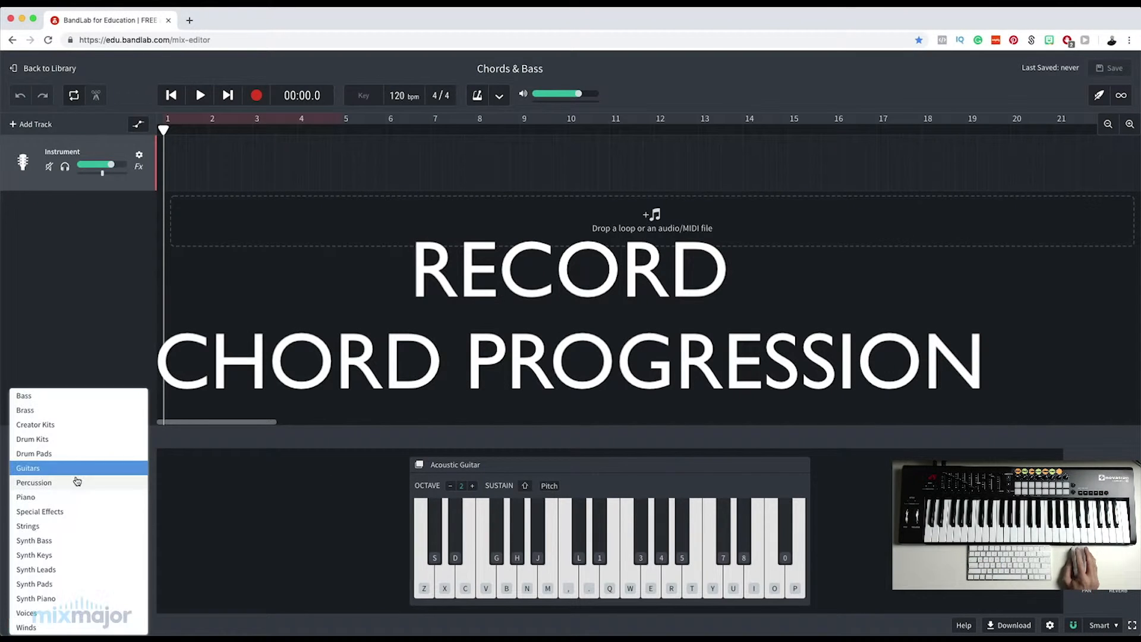
click(47, 497)
click(51, 506)
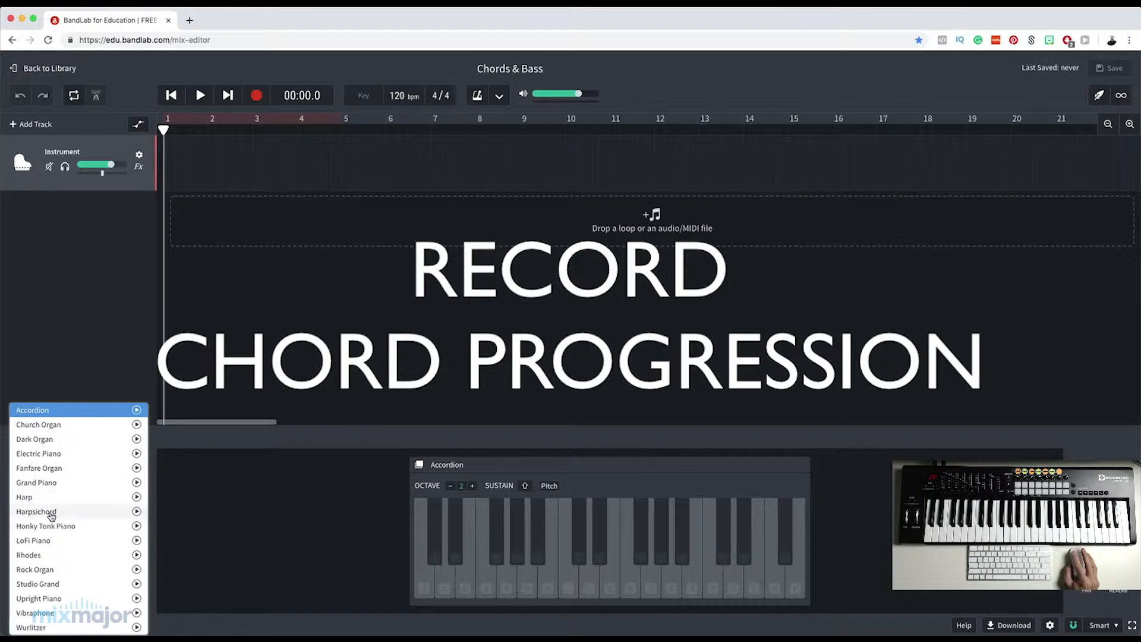
click(51, 482)
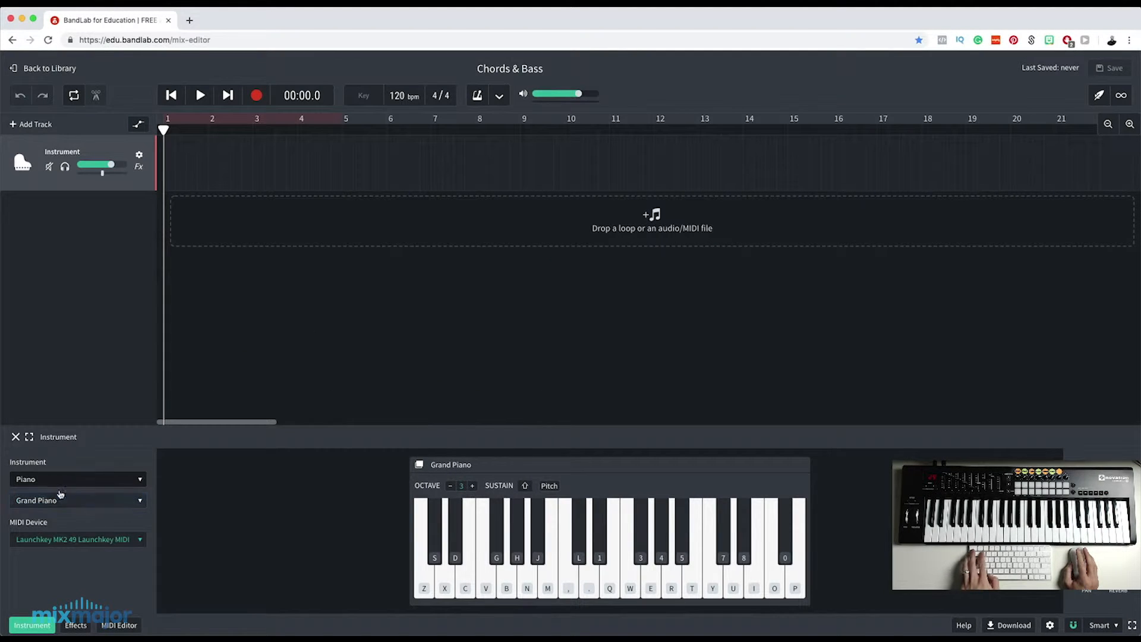
Enable the metronome and record a four-bar chord progression on the piano track from bar 1.
click(478, 96)
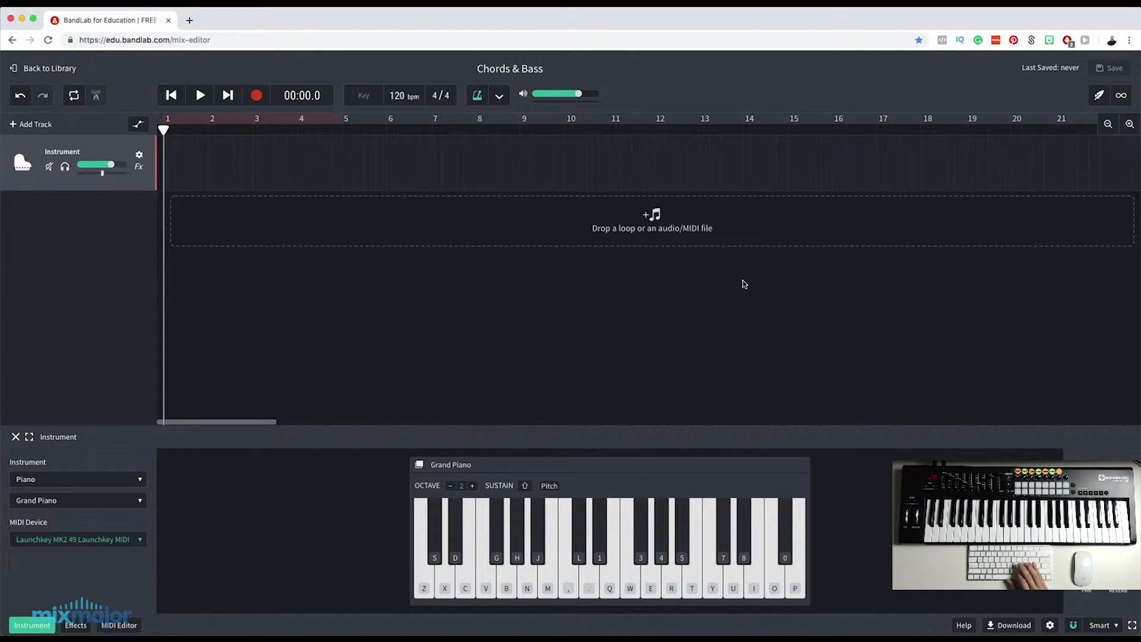
mouse_move(161, 127)
mouse_down()
mouse_move(186, 128)
mouse_move(163, 131)
mouse_up()
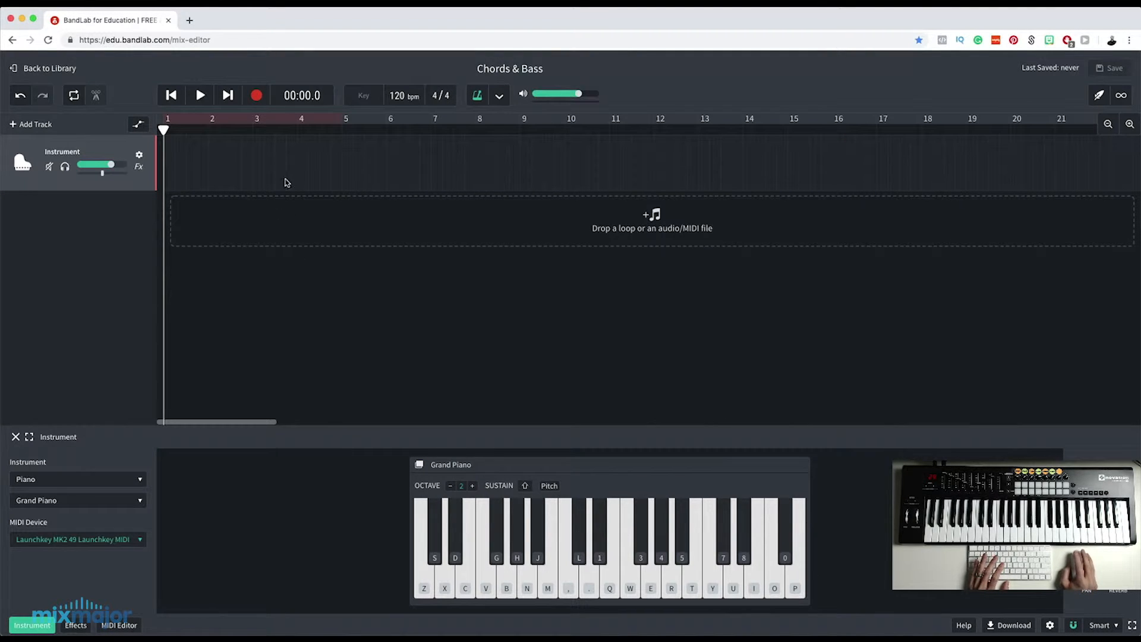
click(259, 96)
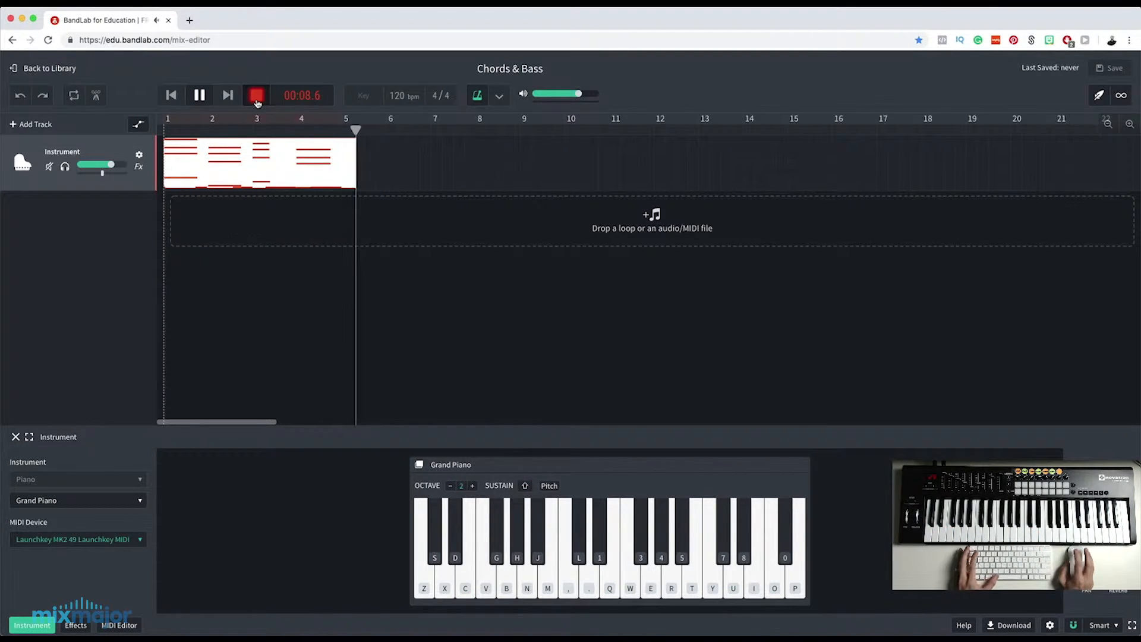
click(256, 103)
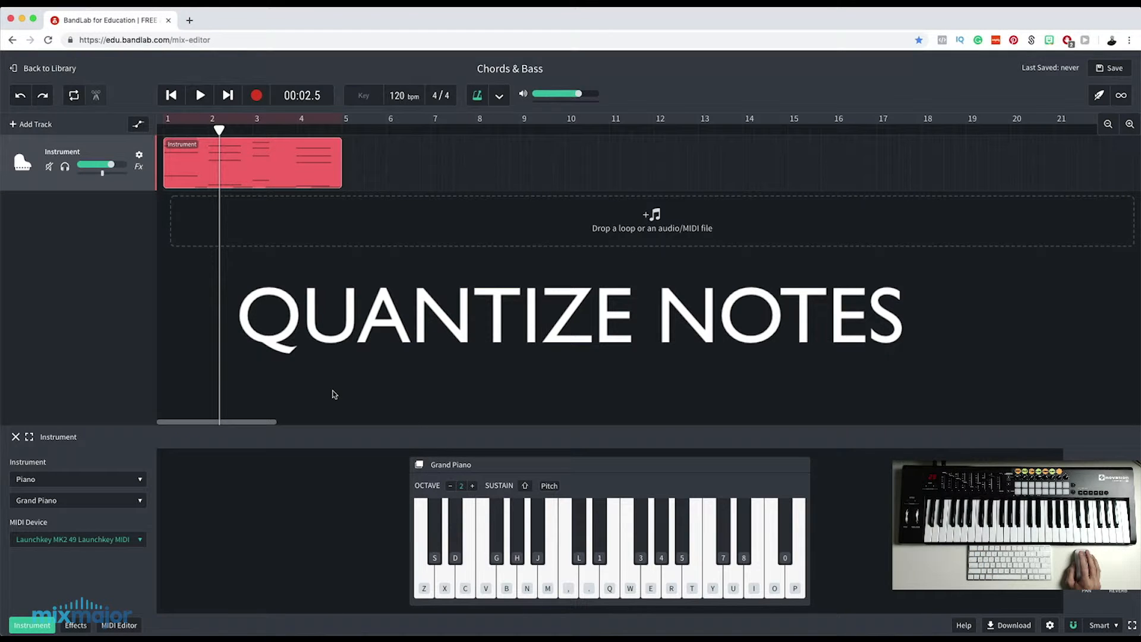
Open the recorded region in the MIDI Editor and quantize all its notes to 1/16 Note.
click(116, 629)
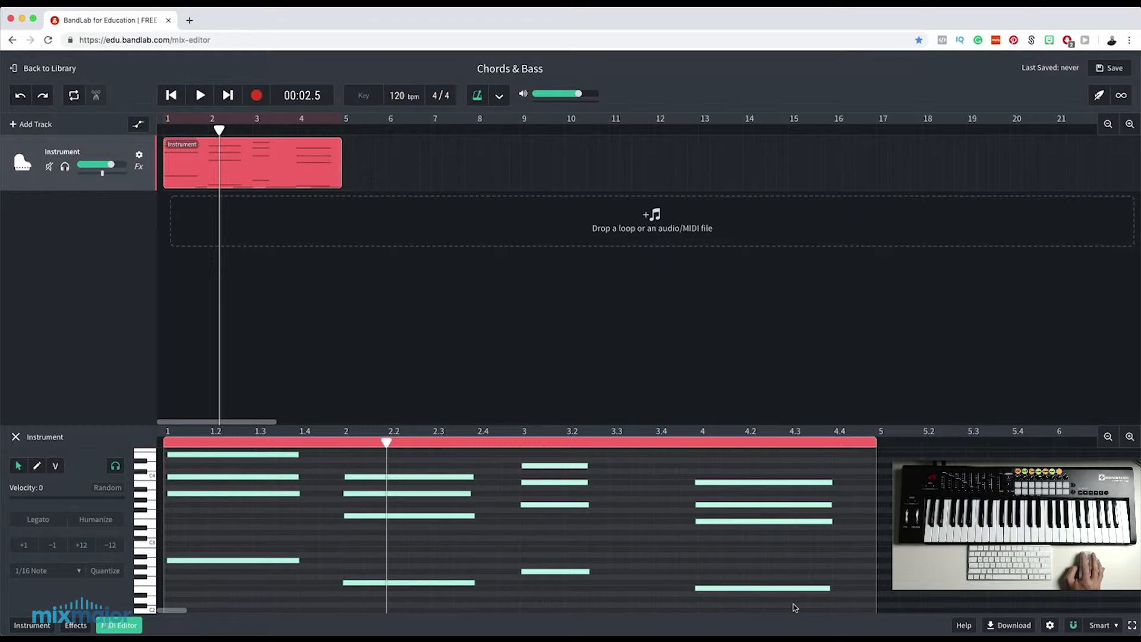
drag(829, 607, 248, 448)
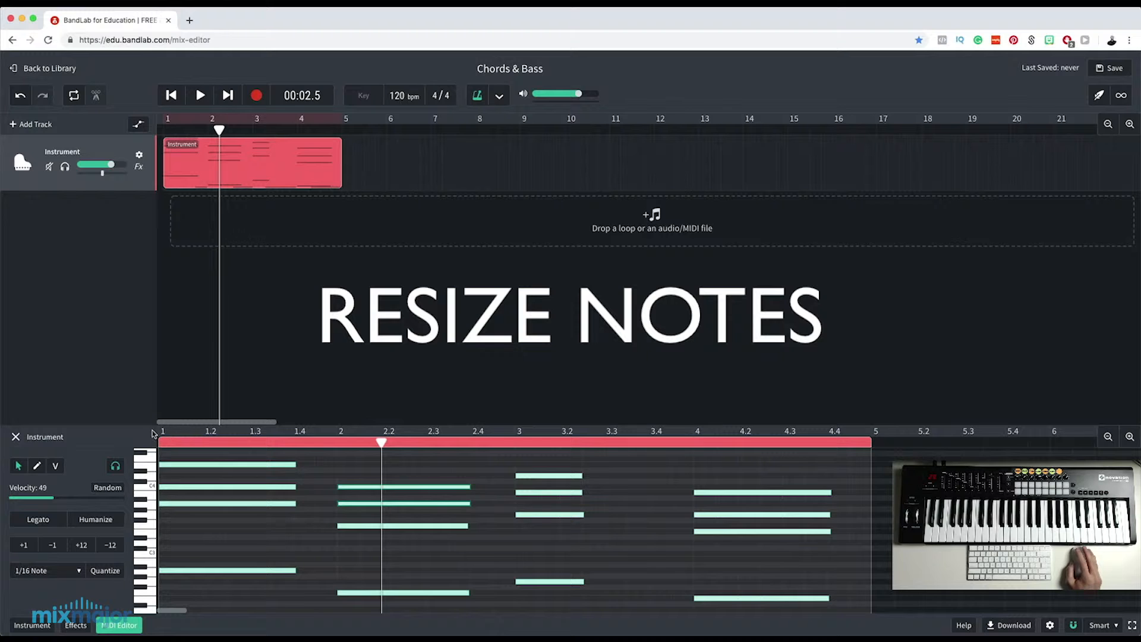
Extend all four notes of the first chord to the start of bar 2.
click(311, 462)
drag(297, 464, 335, 572)
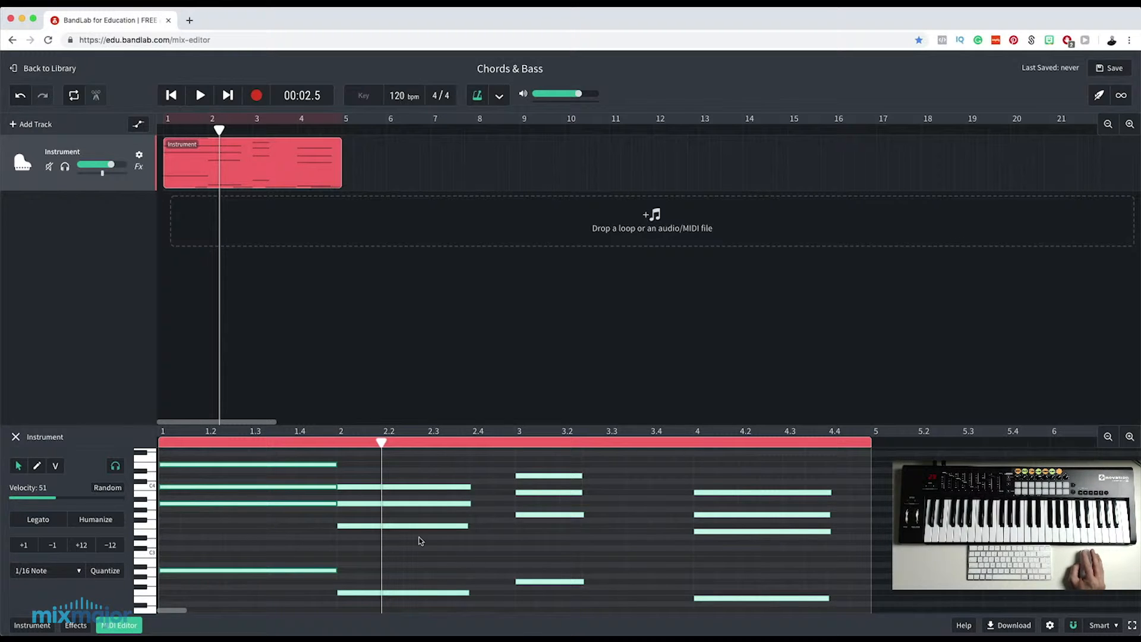
click(419, 469)
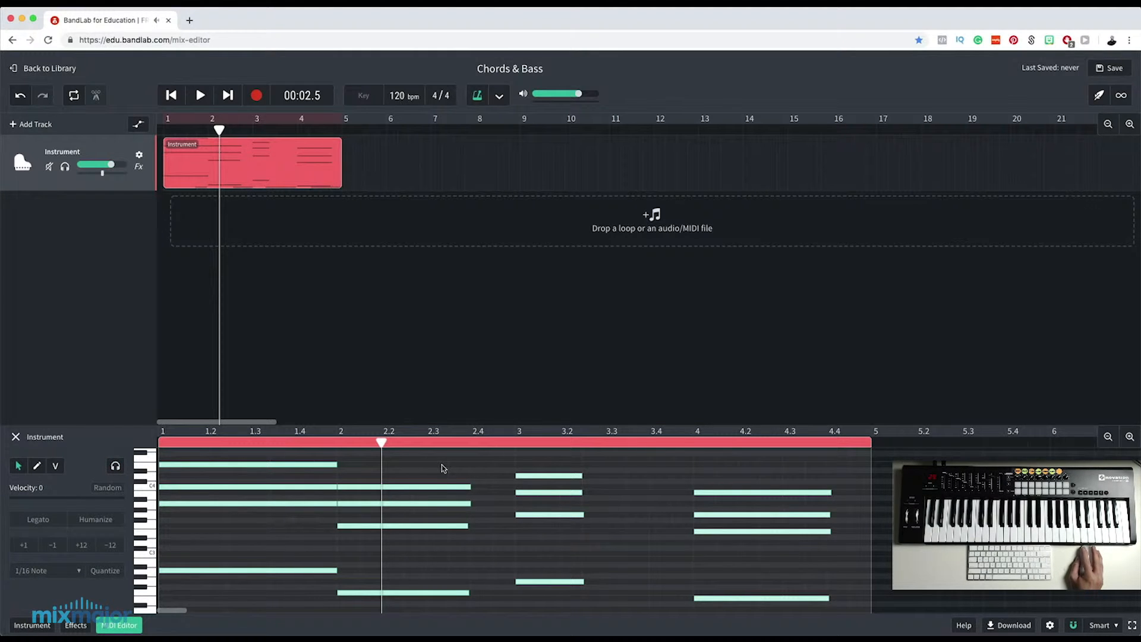
Apply Legato to each of the second chord's upper two notes to extend them to the start of bar 3.
drag(440, 466, 414, 494)
click(31, 523)
click(459, 503)
click(38, 519)
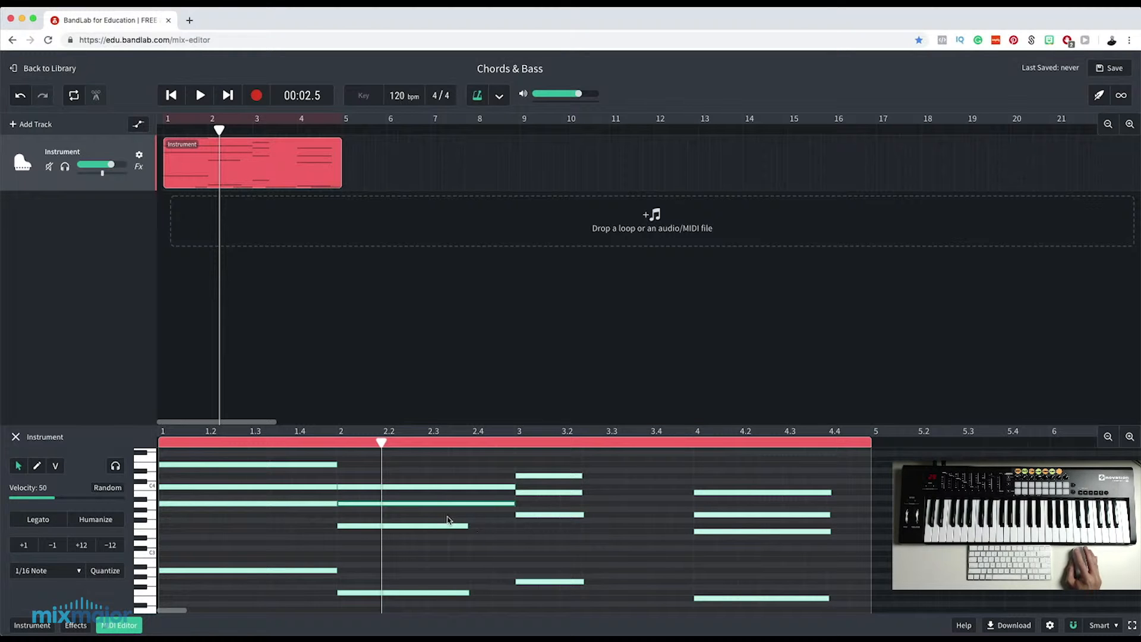
Try applying Legato to the second chord's two lower notes together, and undo it.
drag(431, 518, 422, 597)
click(37, 519)
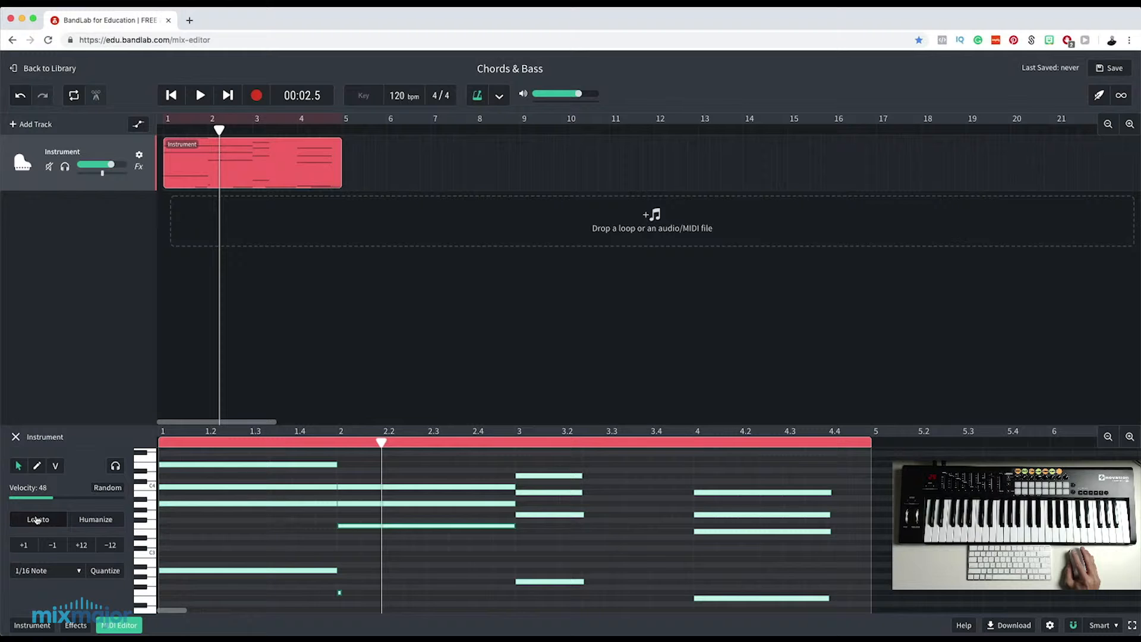
key(super+z)
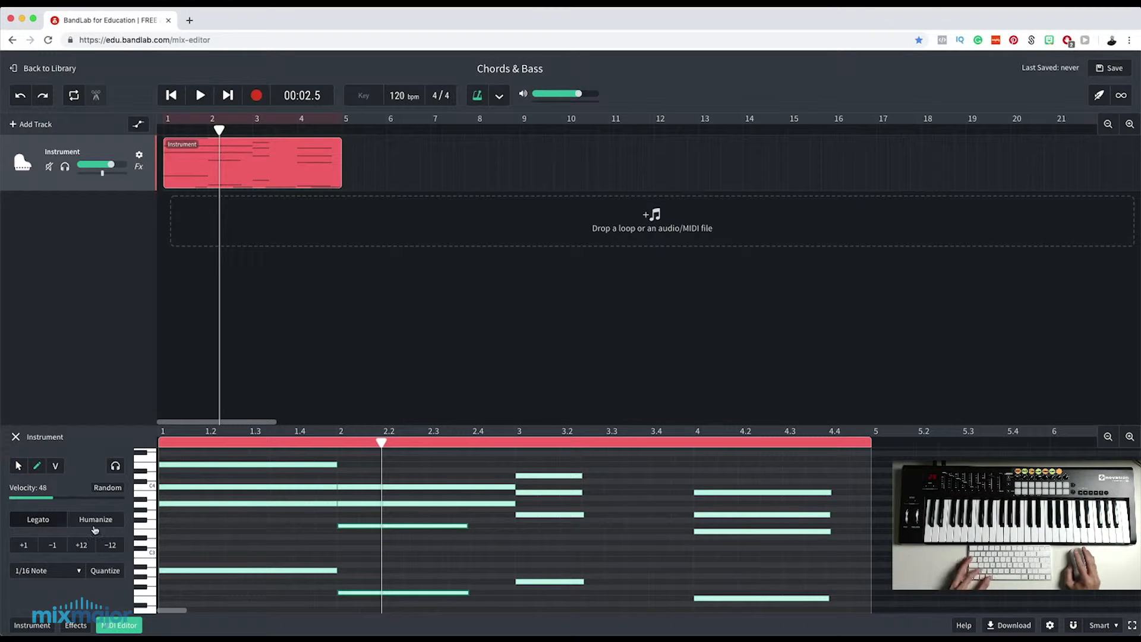
Apply Legato separately to the second chord's two lower notes to extend them to the start of bar 3.
click(449, 526)
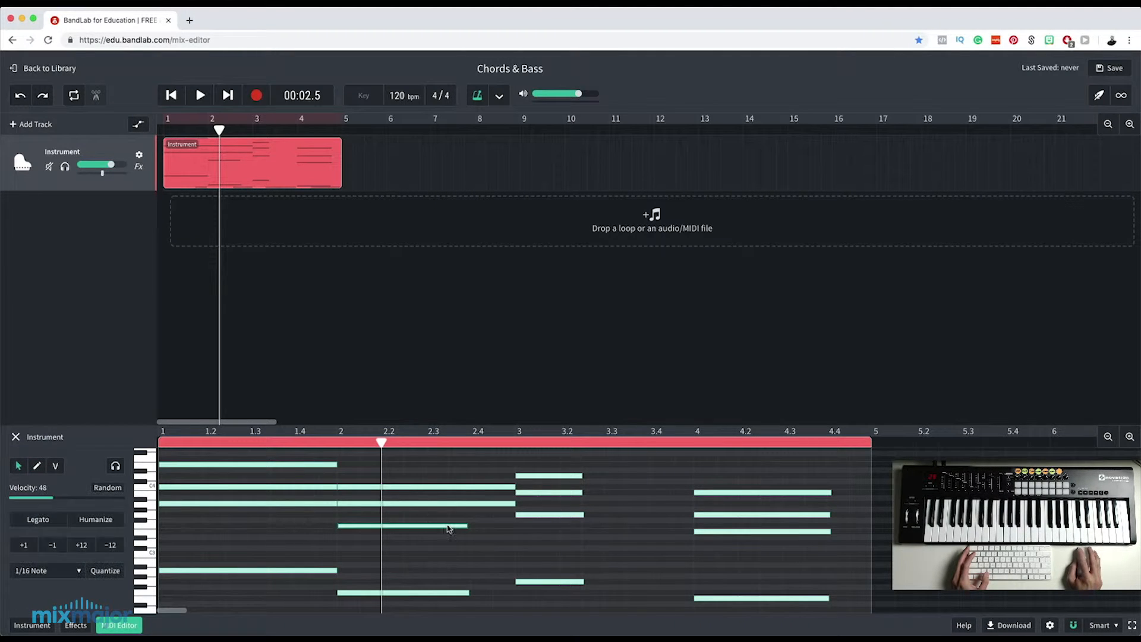
click(44, 520)
click(439, 592)
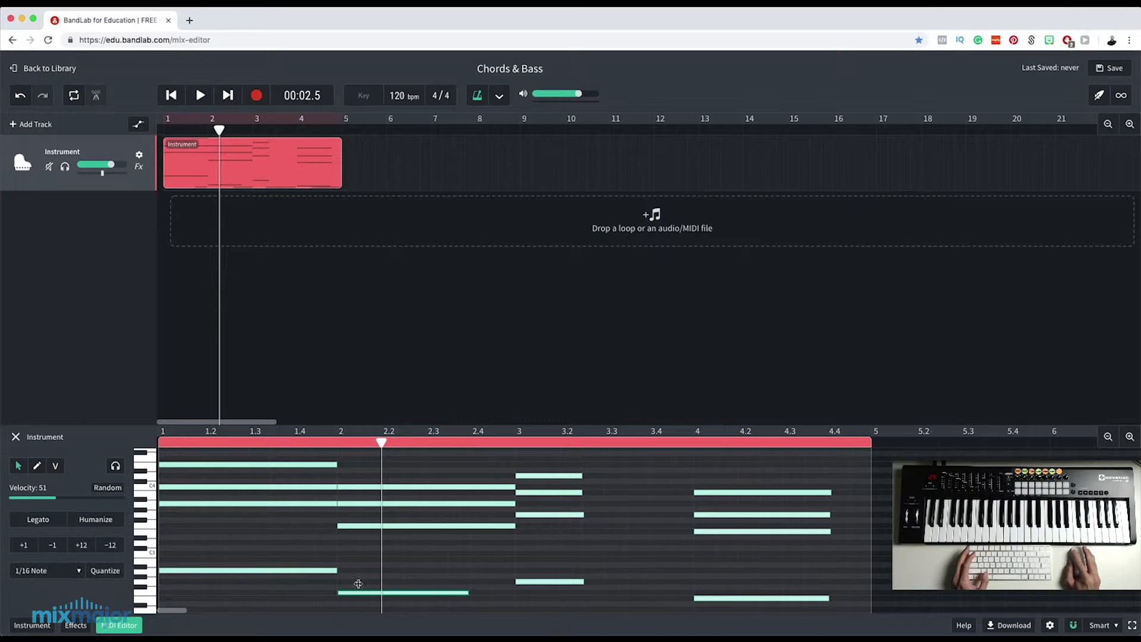
click(45, 519)
Apply Legato to each of the third chord's four notes to extend them to the start of bar 4.
click(561, 477)
click(33, 521)
click(558, 492)
click(38, 519)
click(552, 515)
click(38, 520)
click(566, 582)
click(38, 519)
Extend each of the fourth chord's notes to the start of bar 5 with Legato, and resize the clip to 4 bars.
click(778, 492)
click(36, 520)
click(759, 515)
click(38, 520)
click(38, 520)
click(761, 598)
click(38, 519)
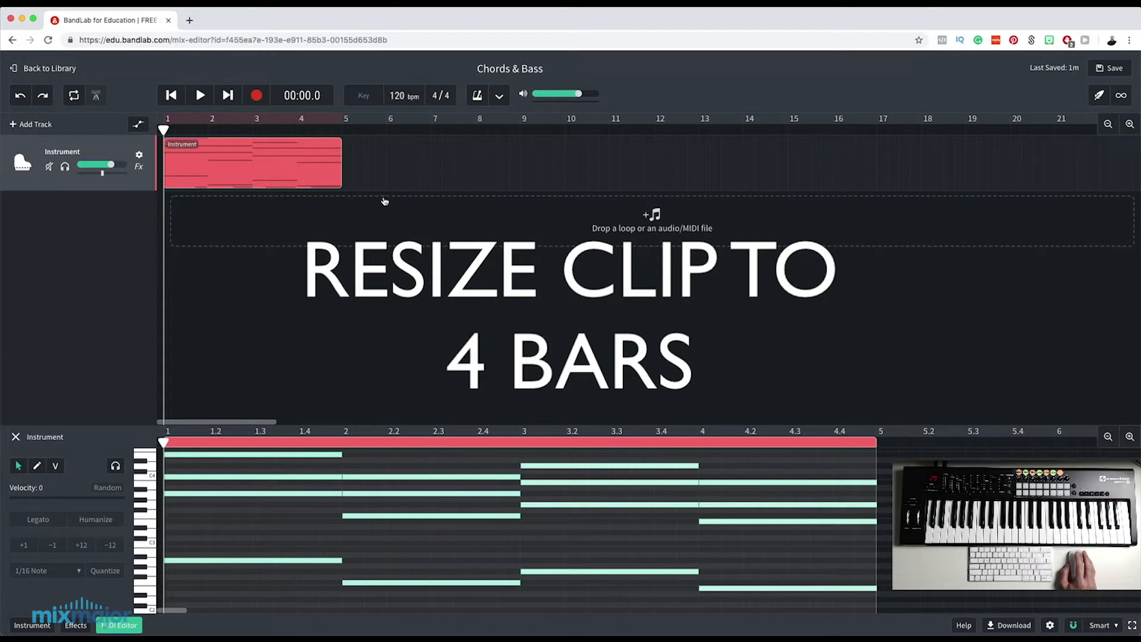
click(333, 180)
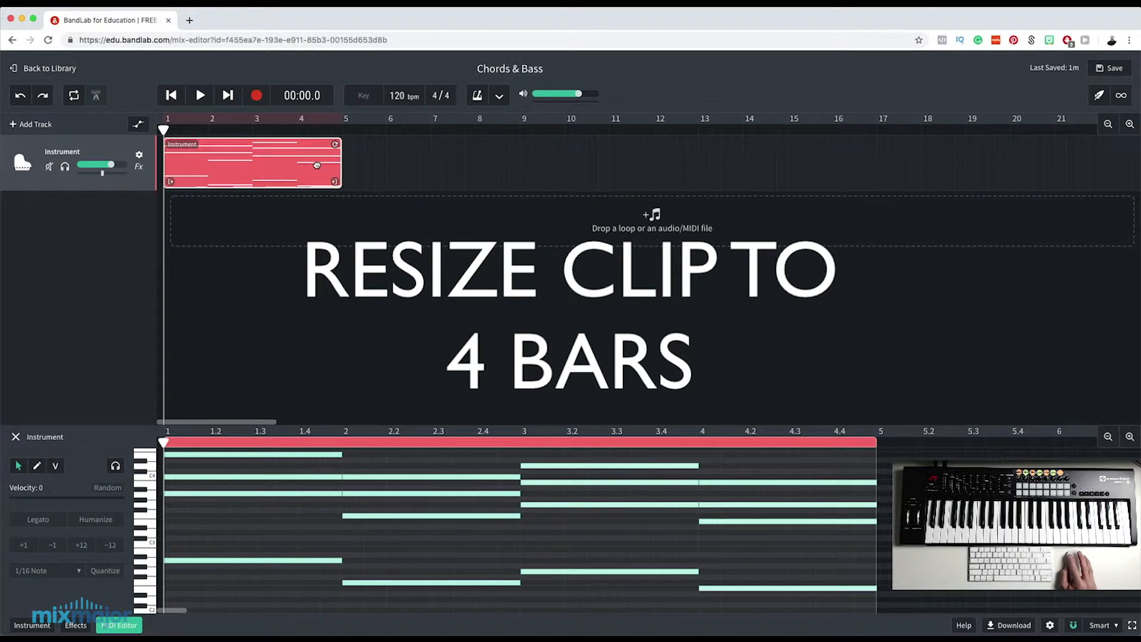
mouse_move(336, 183)
mouse_down()
mouse_move(358, 181)
mouse_move(337, 181)
mouse_up()
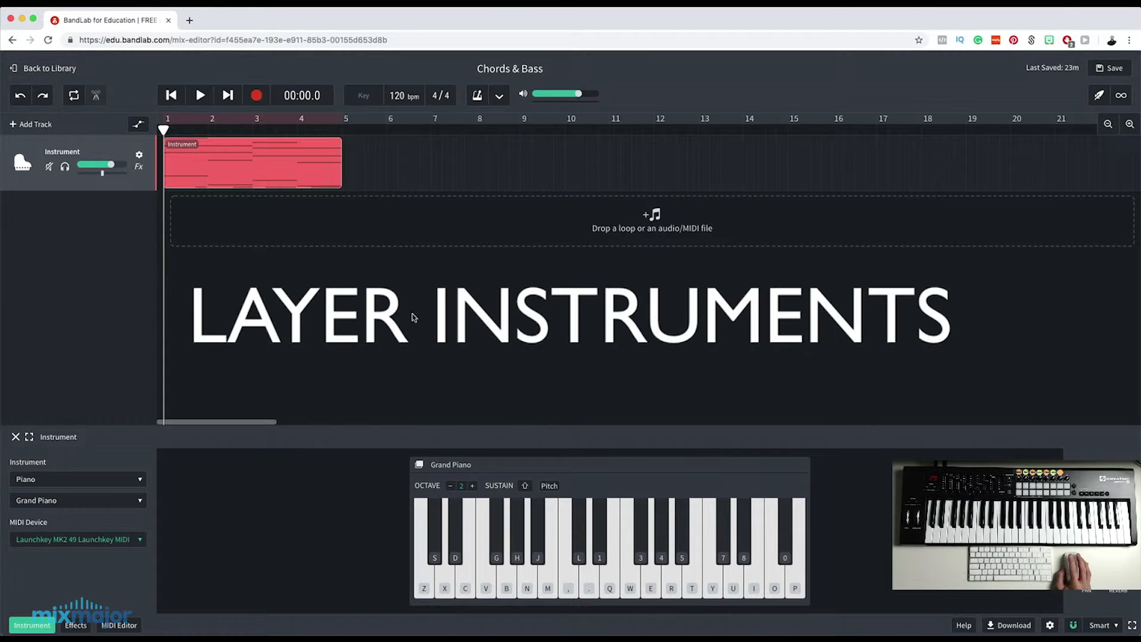
Turn on looping for the four-bar clip and audition the chords with the LoFi Piano preset.
click(74, 96)
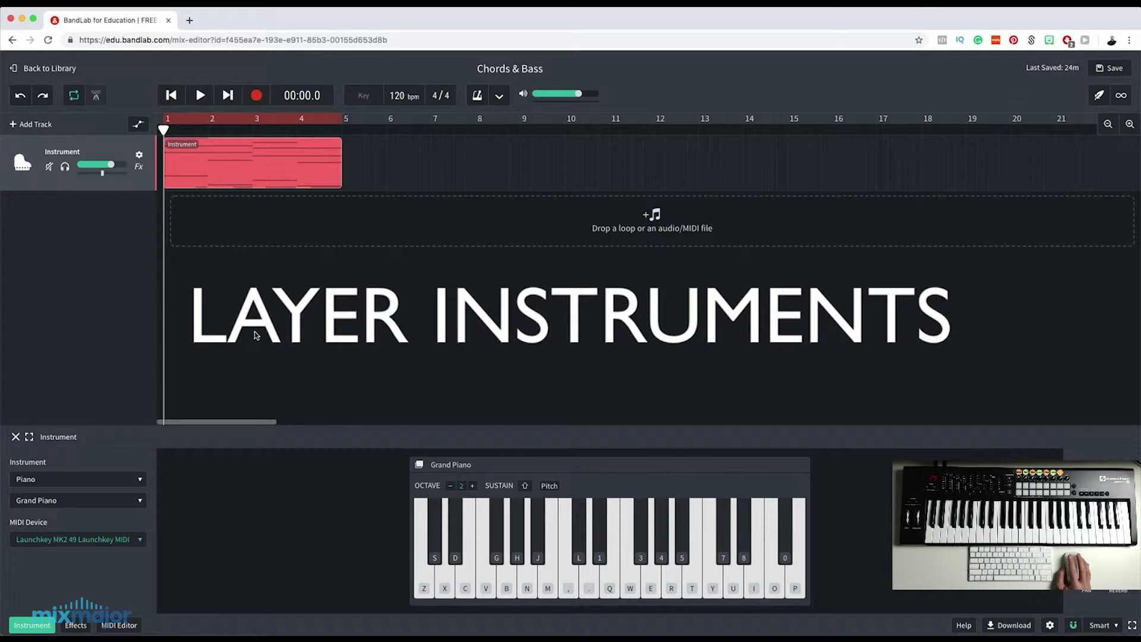
click(201, 96)
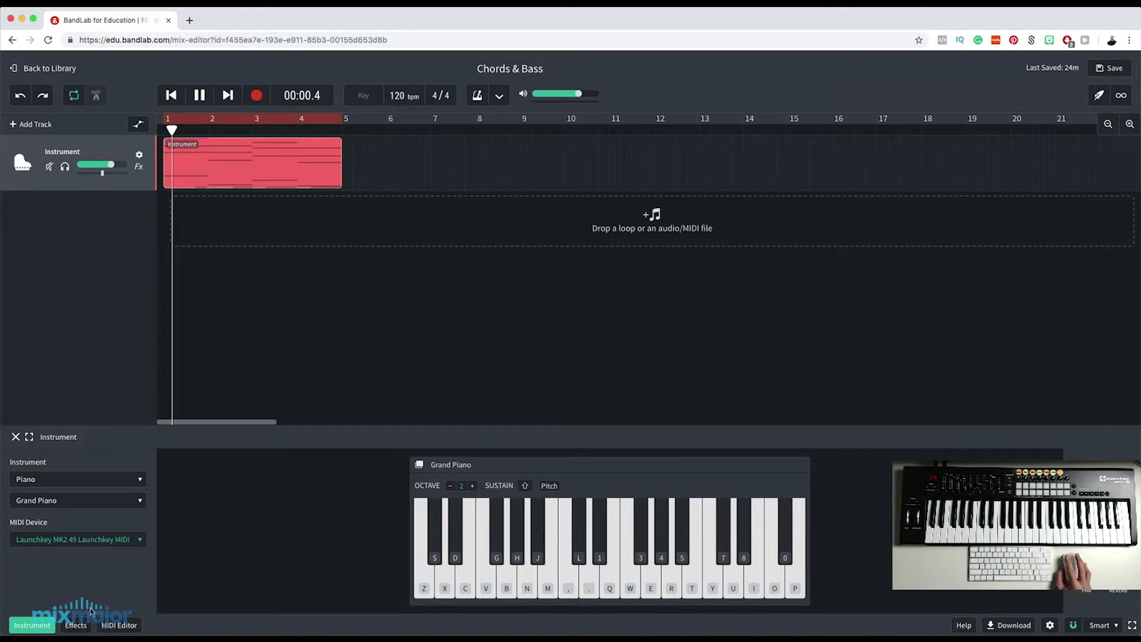
click(71, 503)
click(63, 540)
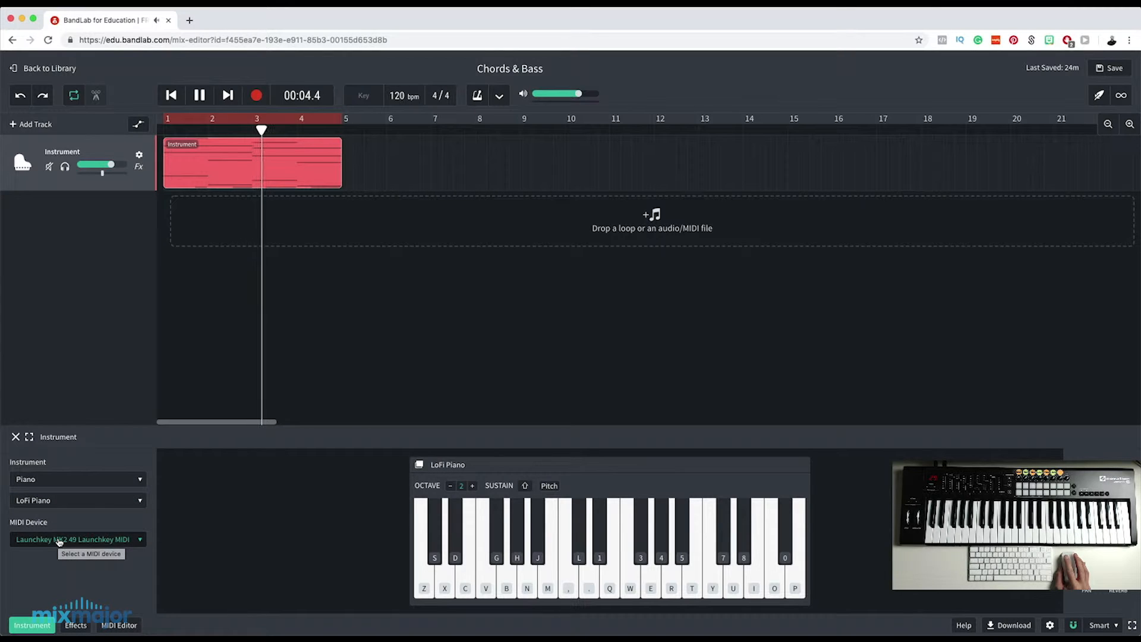
key(space)
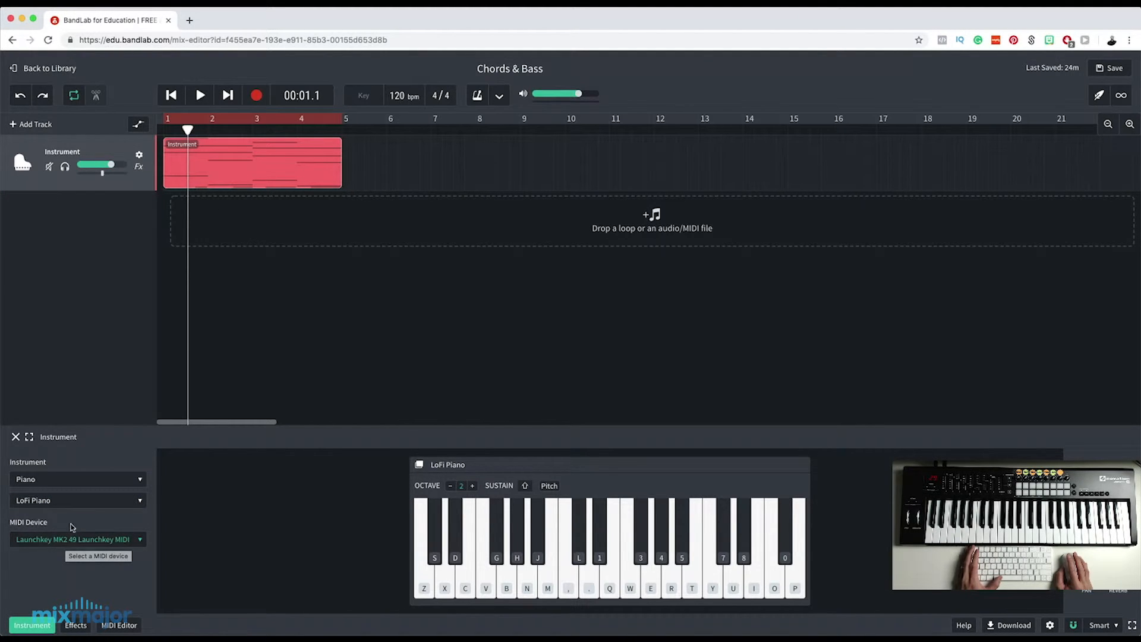
Audition the looping chords with the Harpsichord and Rock Organ presets.
key(space)
click(62, 501)
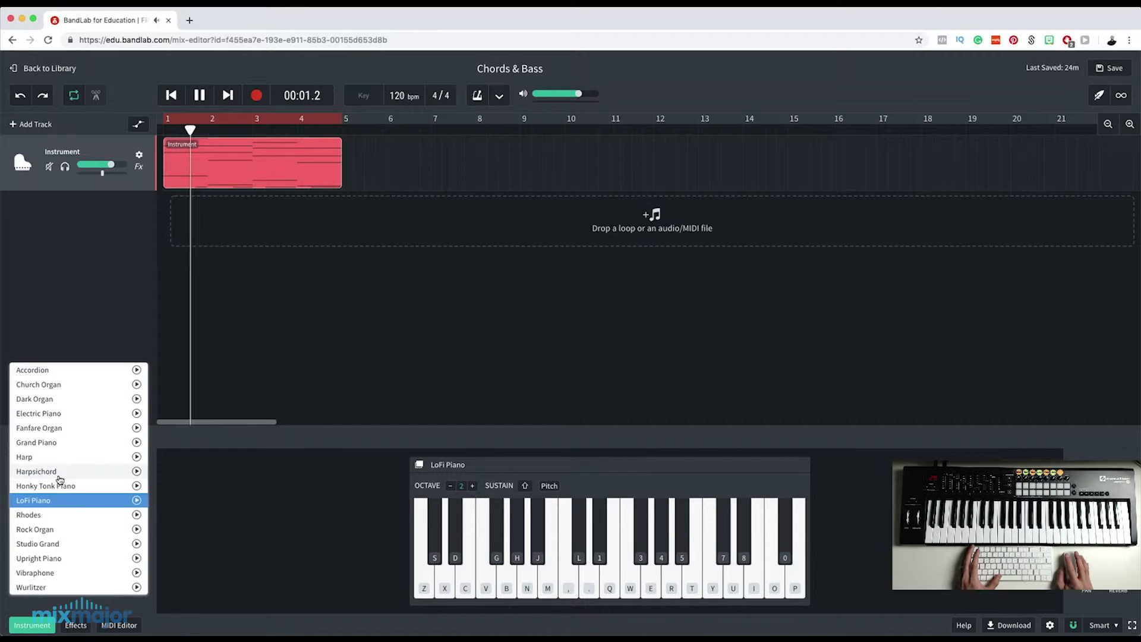
click(59, 471)
click(59, 501)
click(53, 561)
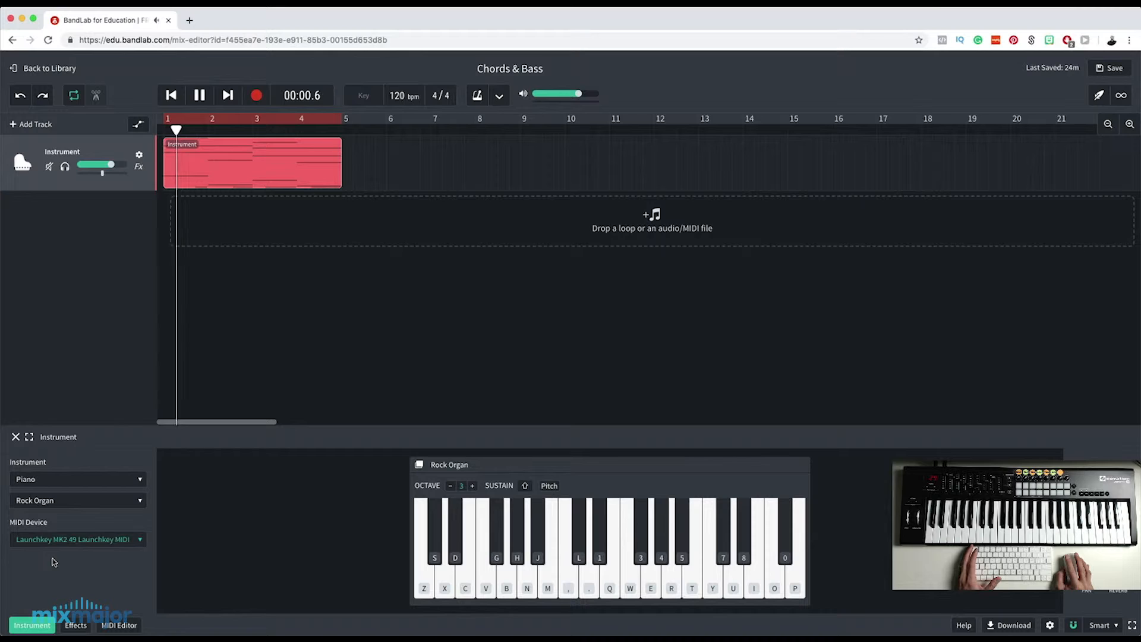
key(space)
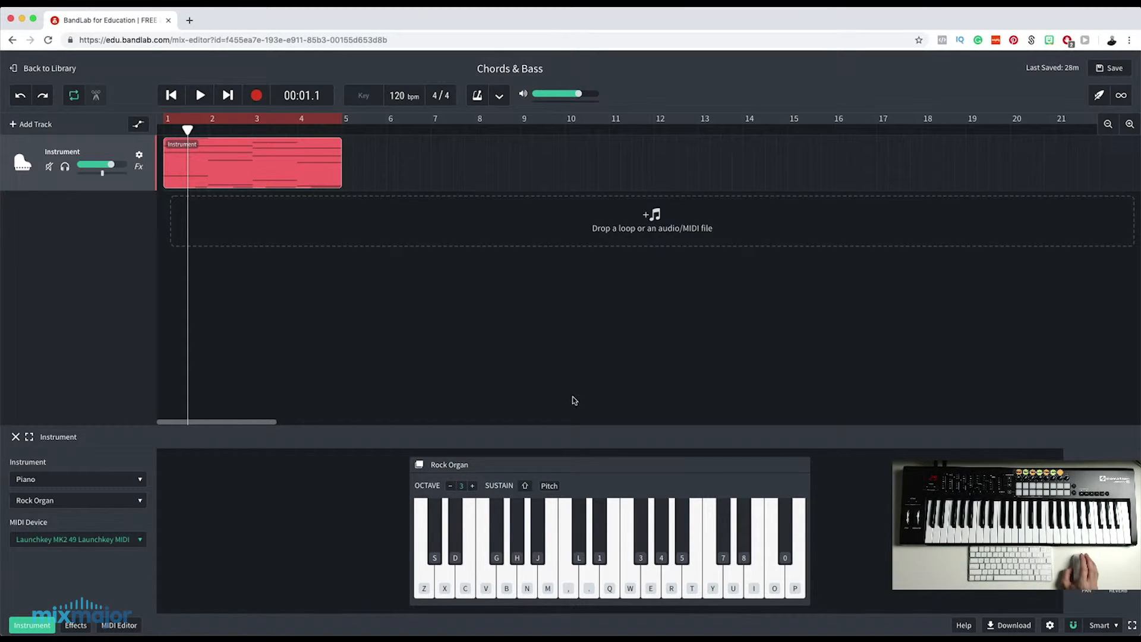
Set the track's preset back to Grand Piano and rename the track Piano.
click(42, 505)
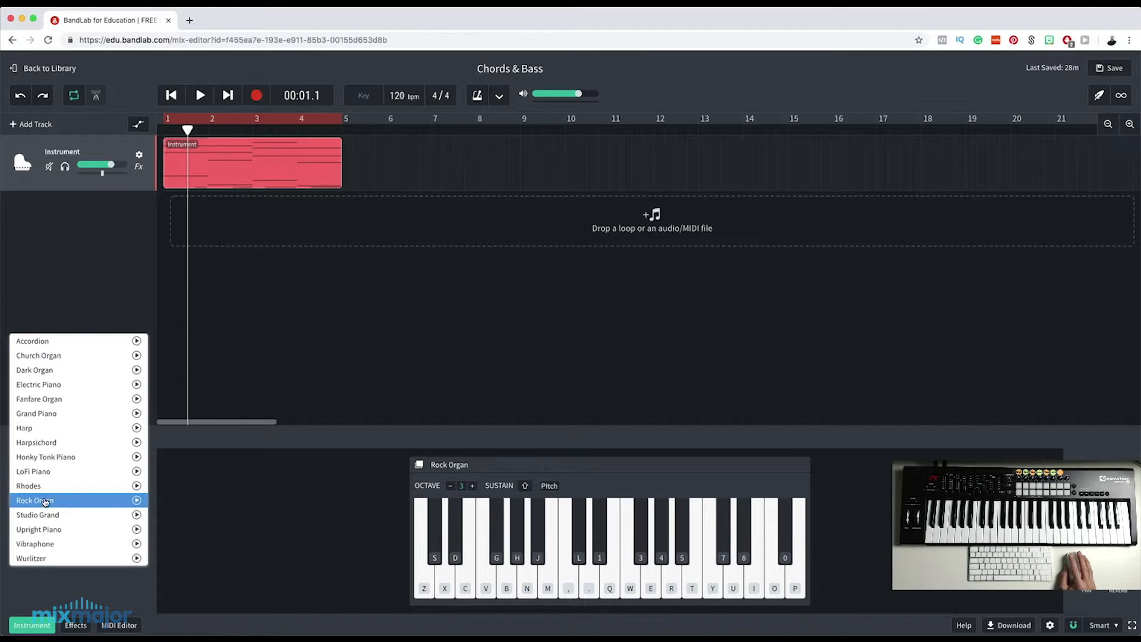
click(53, 416)
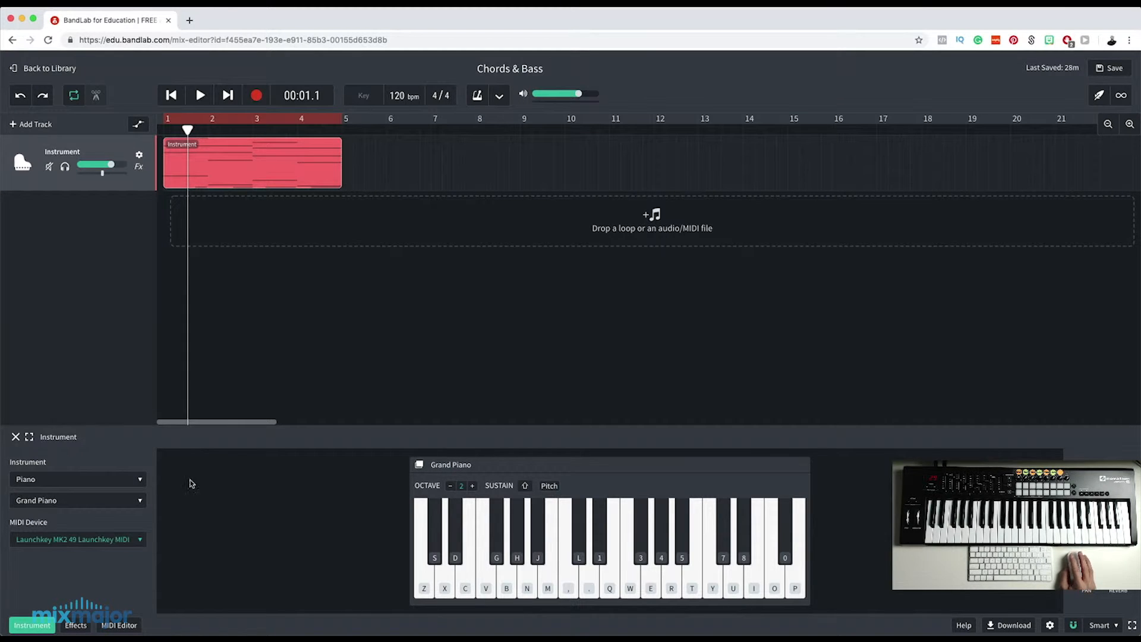
double_click(64, 153)
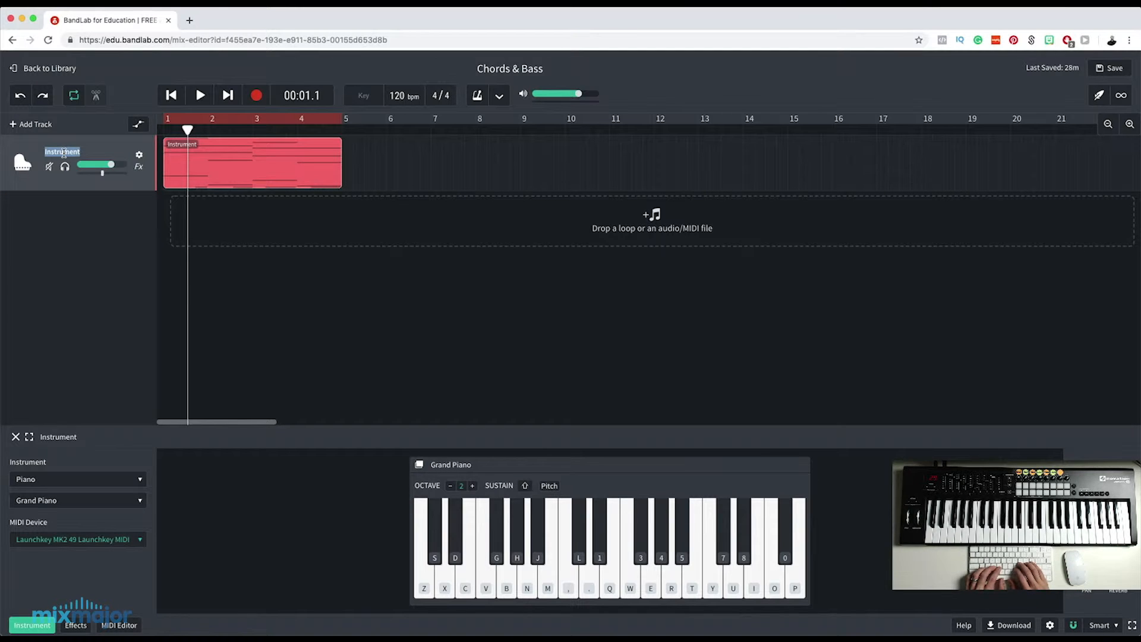
text(Piano)
key(Return)
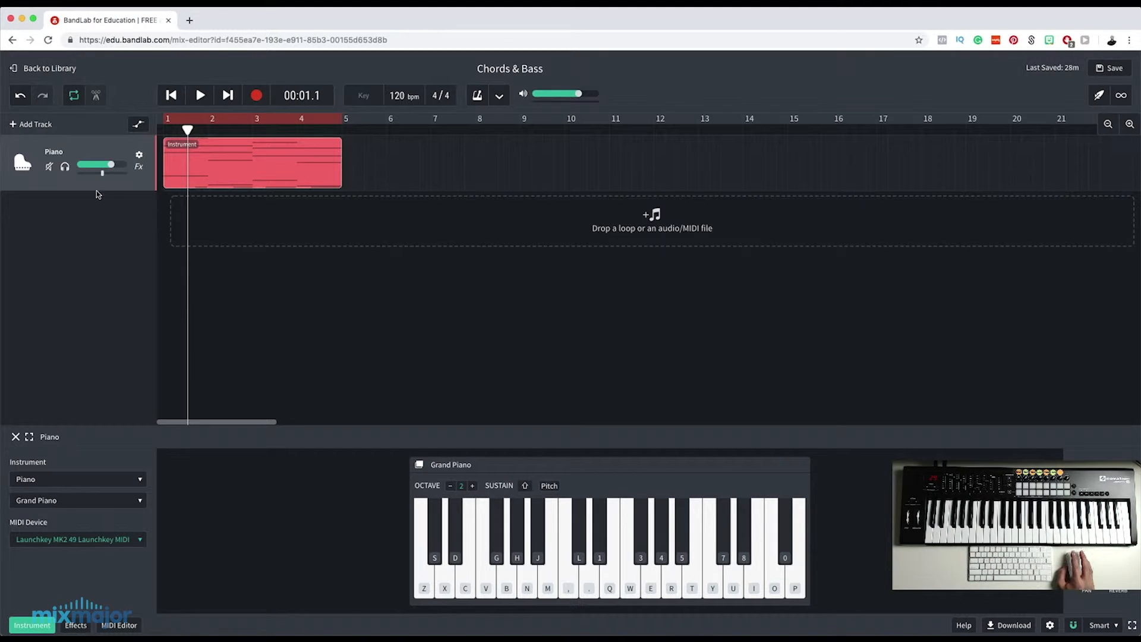
Duplicate the Piano track and set the original track's instrument to Voices with the Choir Synth preset.
right_click(114, 148)
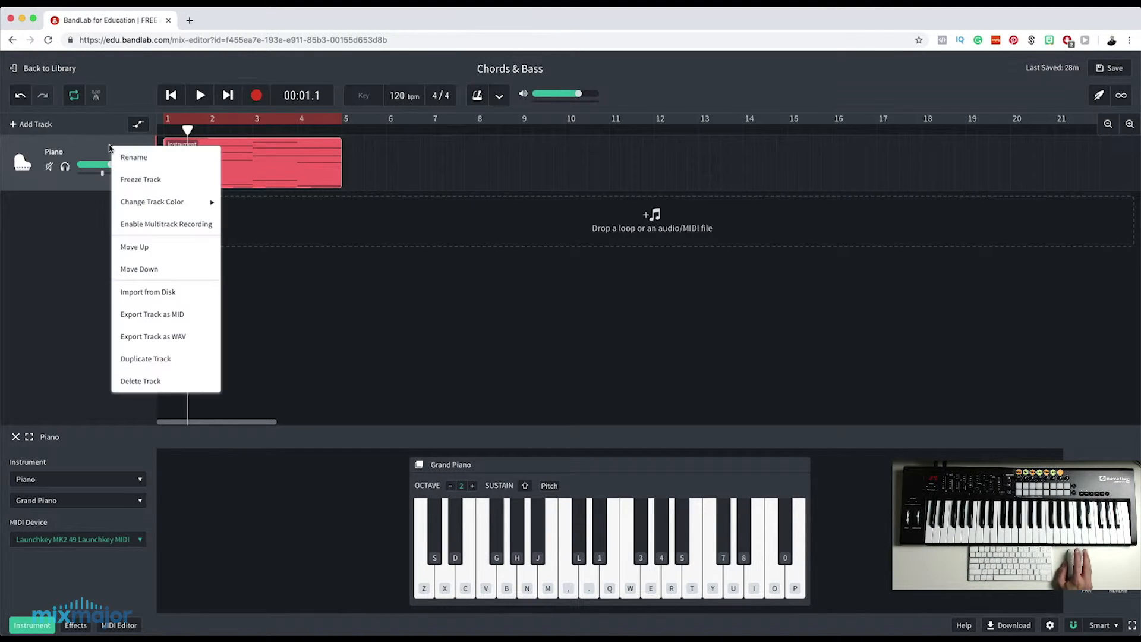
click(146, 360)
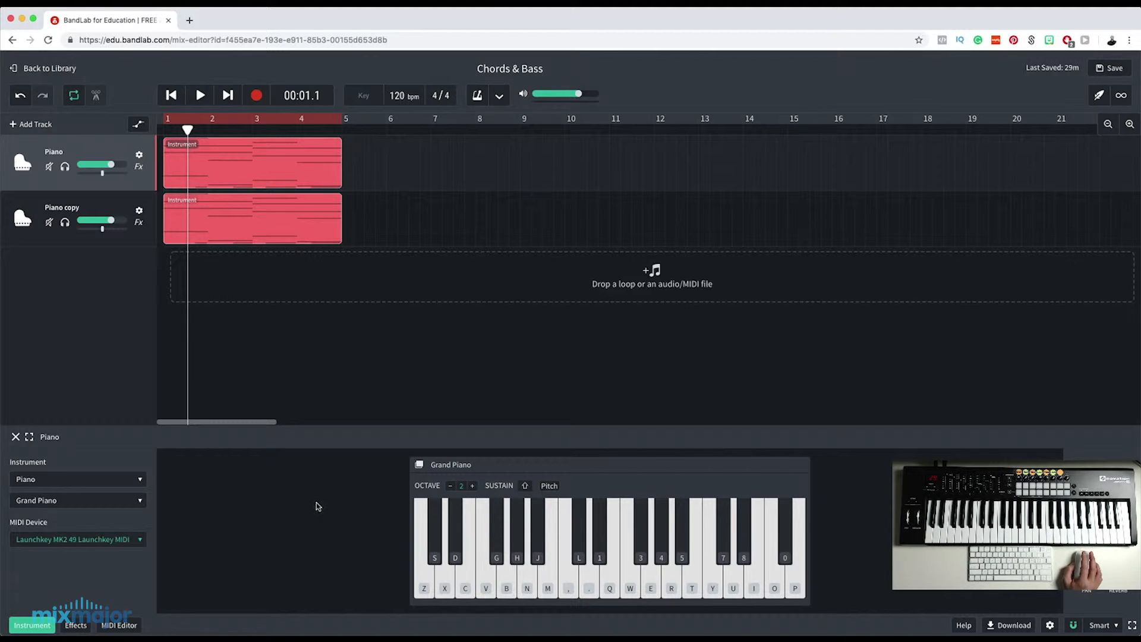
click(59, 479)
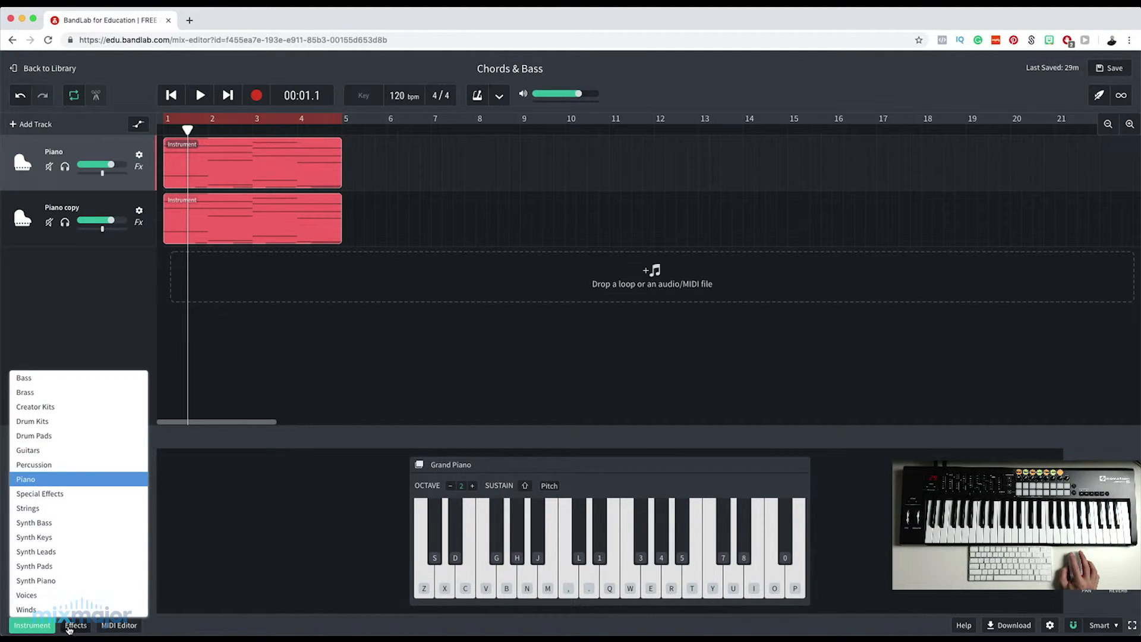
click(44, 596)
click(59, 499)
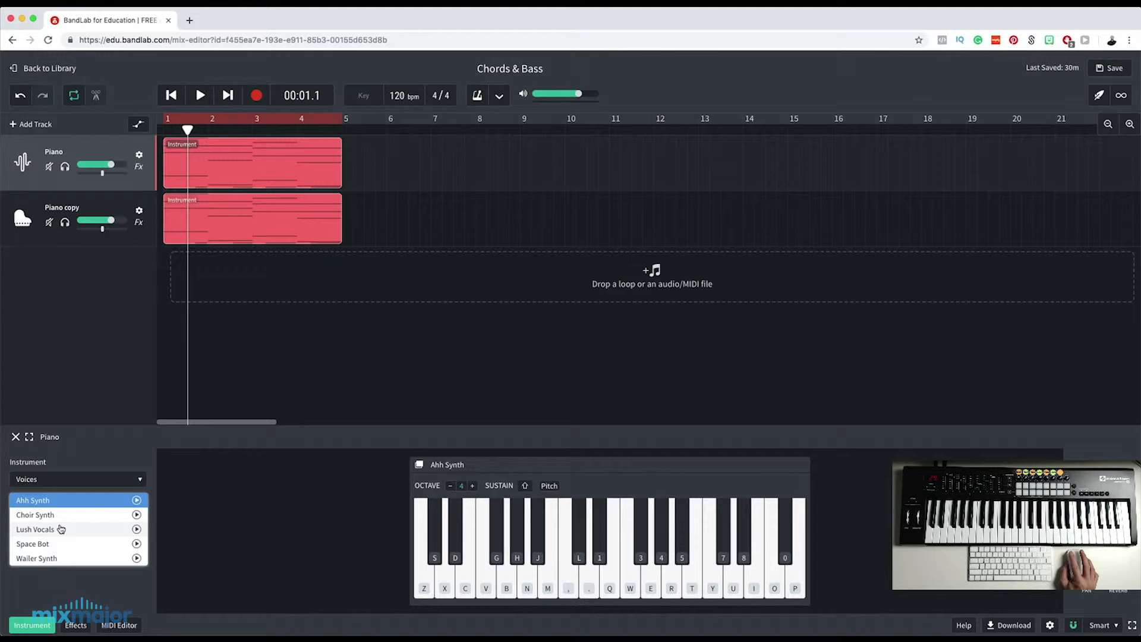
click(60, 516)
Play the two layered tracks from the start of bar 1 to hear the choir and piano together.
drag(188, 131, 163, 135)
click(201, 96)
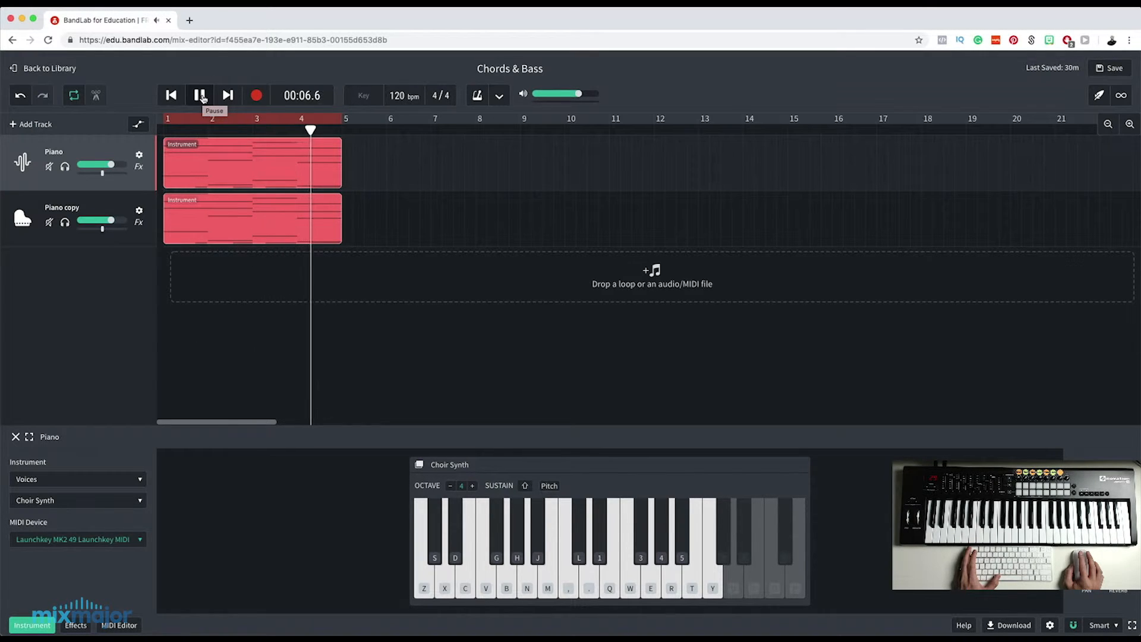
click(201, 96)
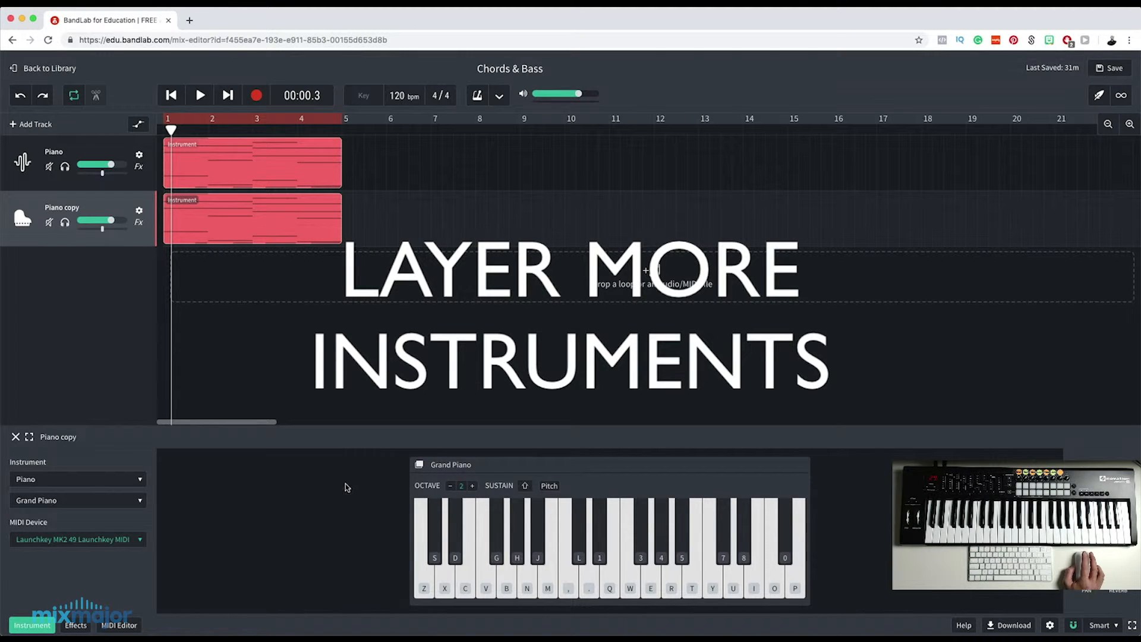
Duplicate the Piano copy track and set Piano copy's instrument to Strings with the String Orchestra preset.
right_click(134, 243)
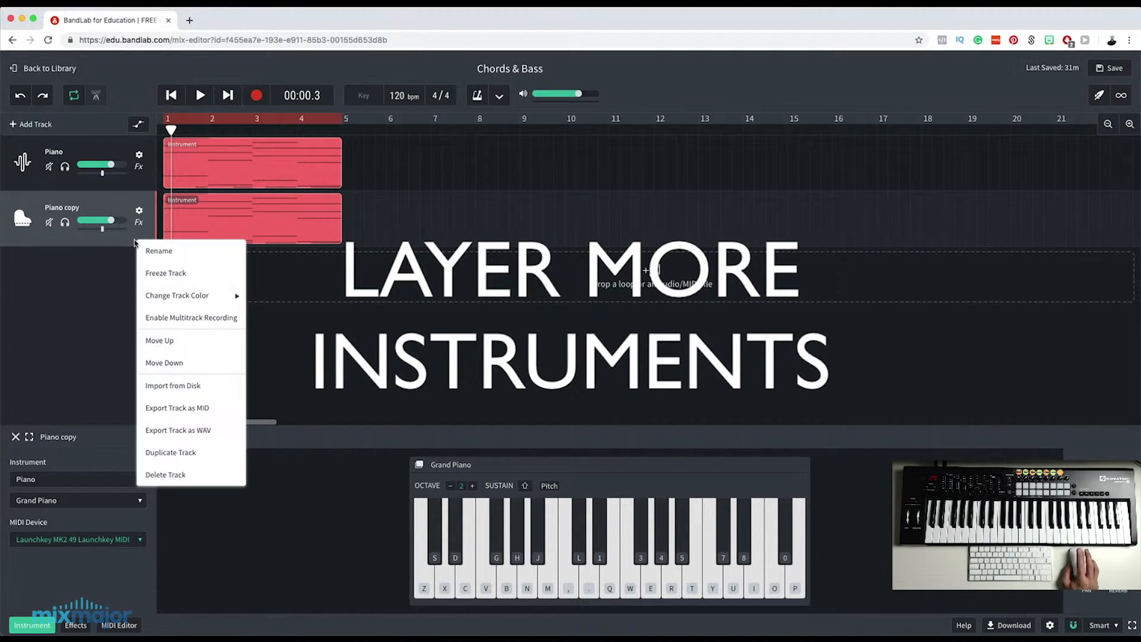
click(196, 457)
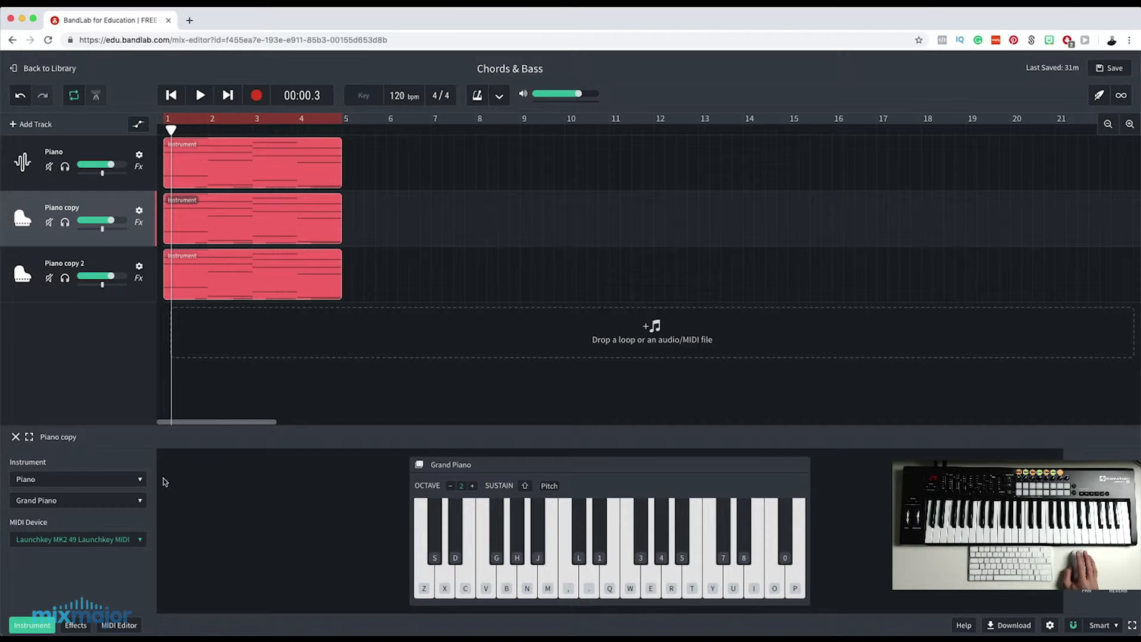
click(86, 486)
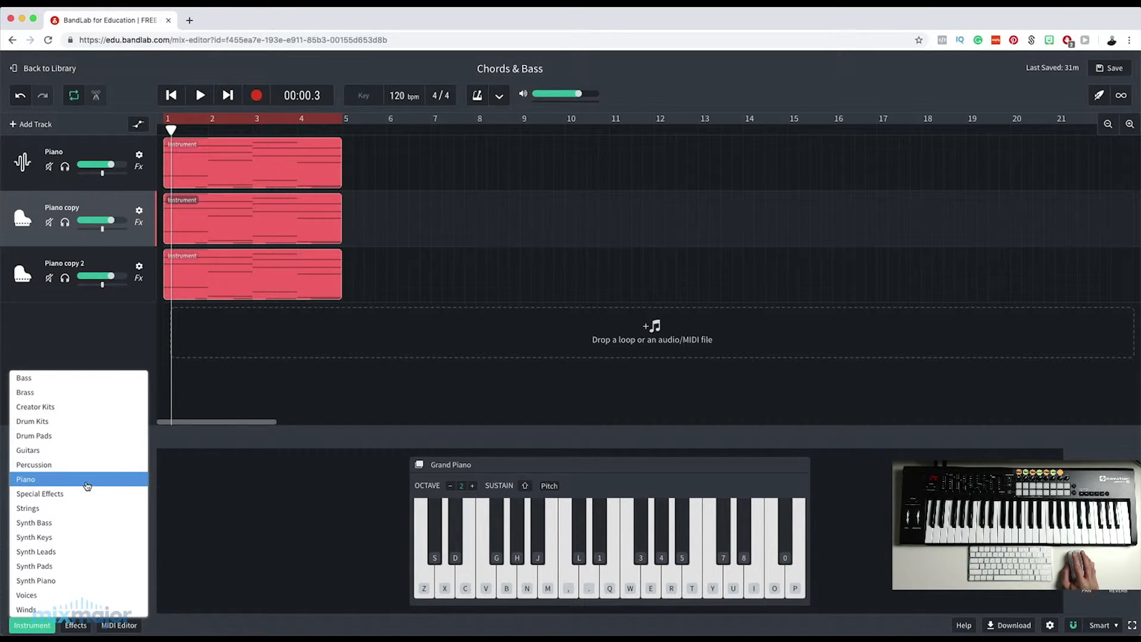
click(72, 509)
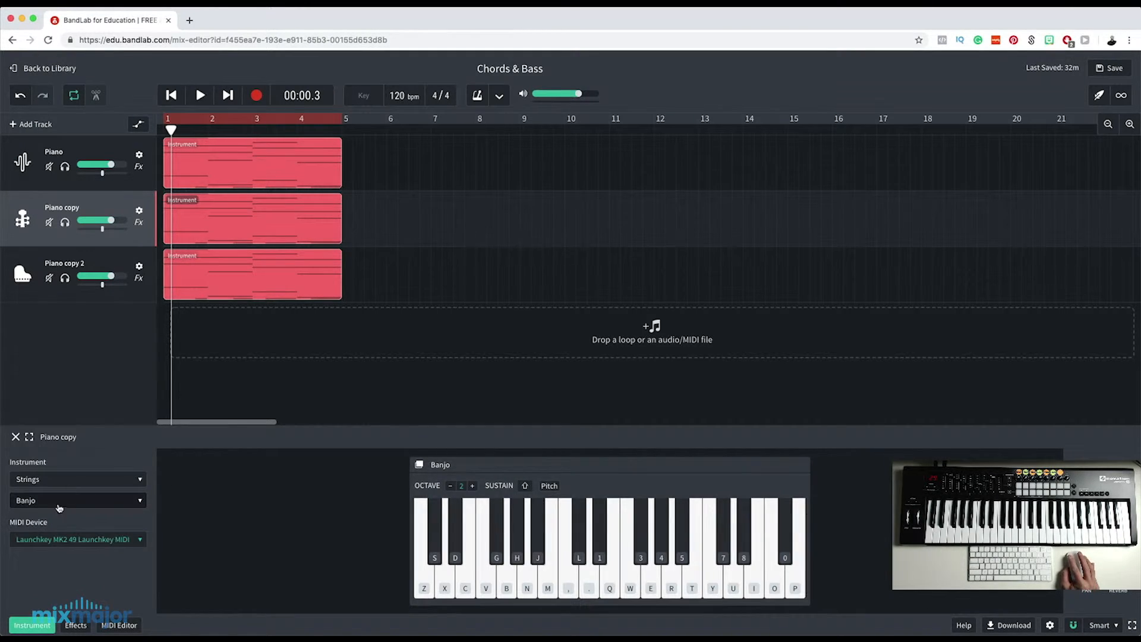
click(59, 508)
click(62, 559)
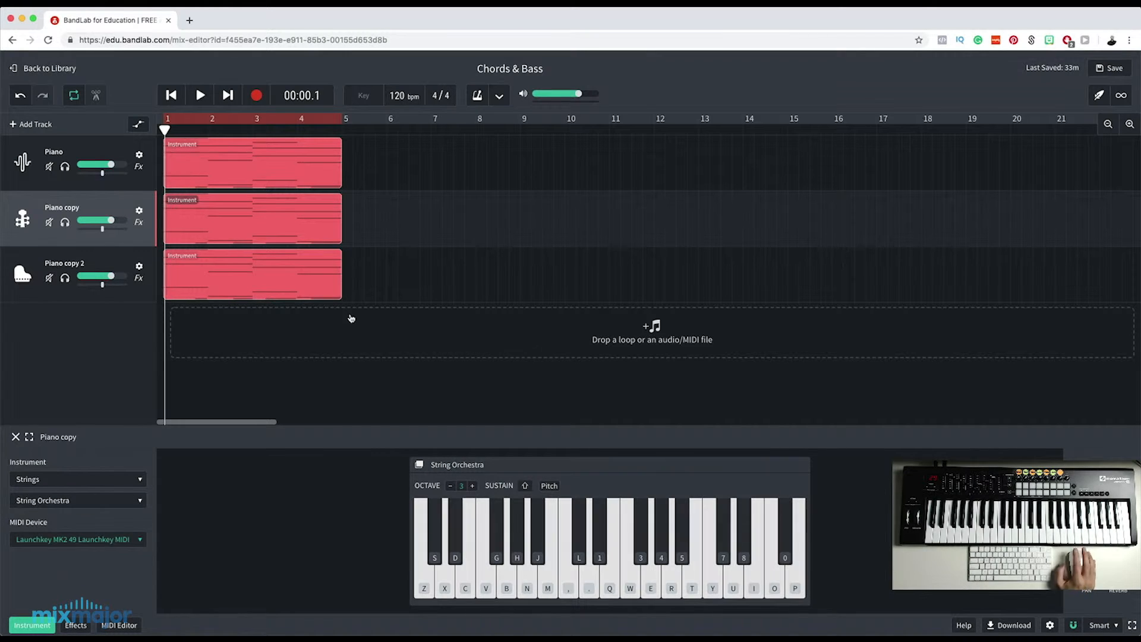
Play back the three layered instrument tracks together.
click(200, 95)
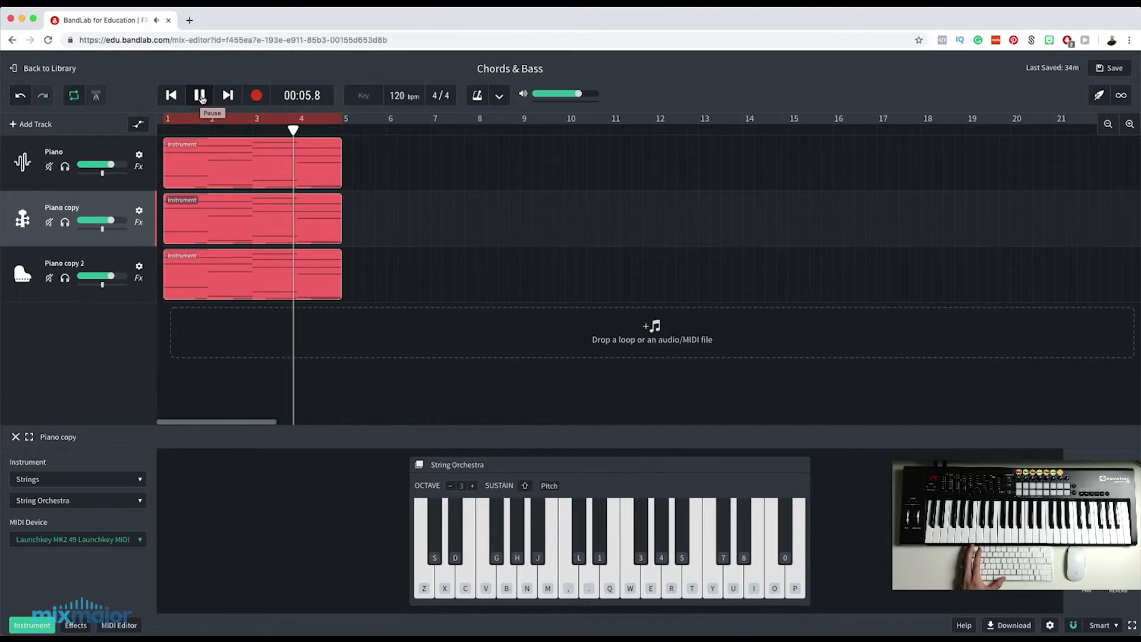
click(200, 96)
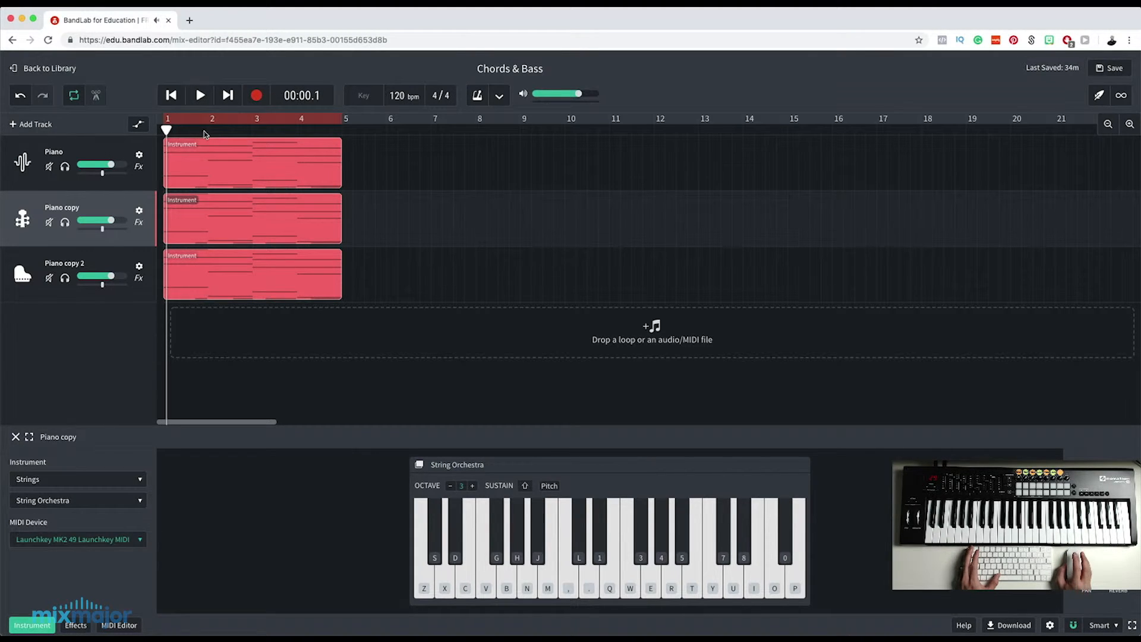
Rename the Piano copy track as Choir and the Piano copy 2 track as Strings.
double_click(57, 206)
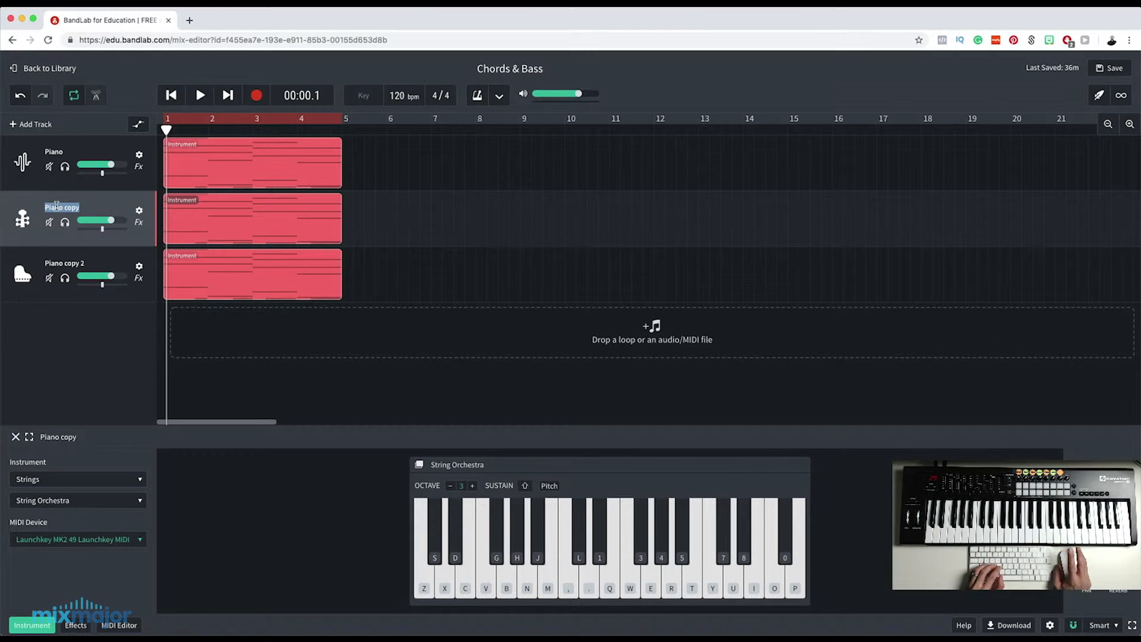
text(choir)
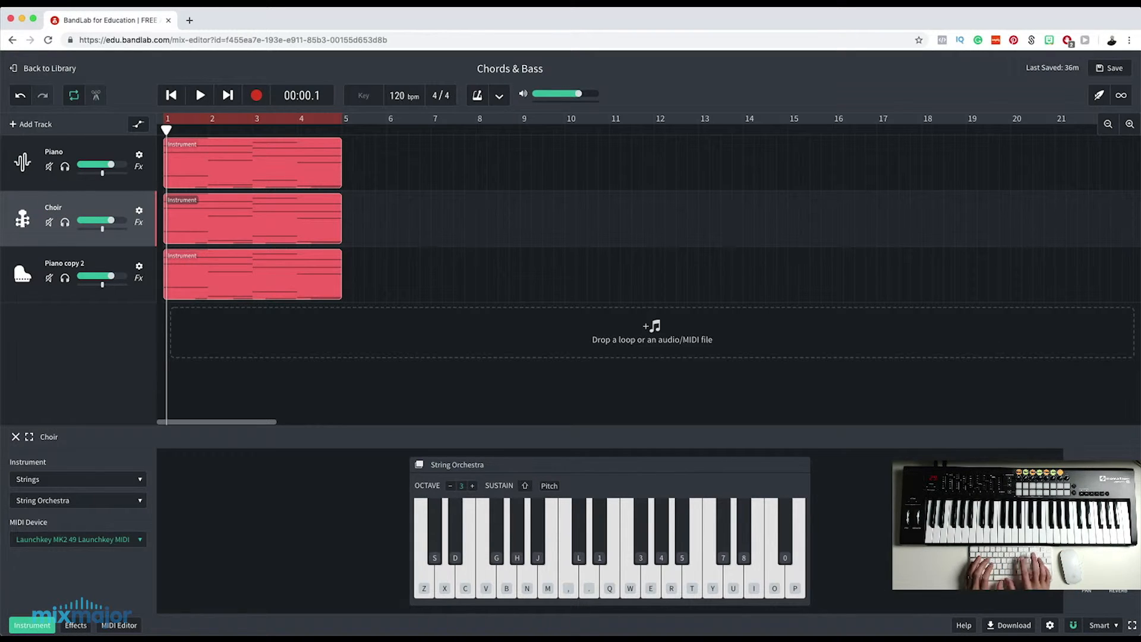
double_click(63, 264)
text(strings)
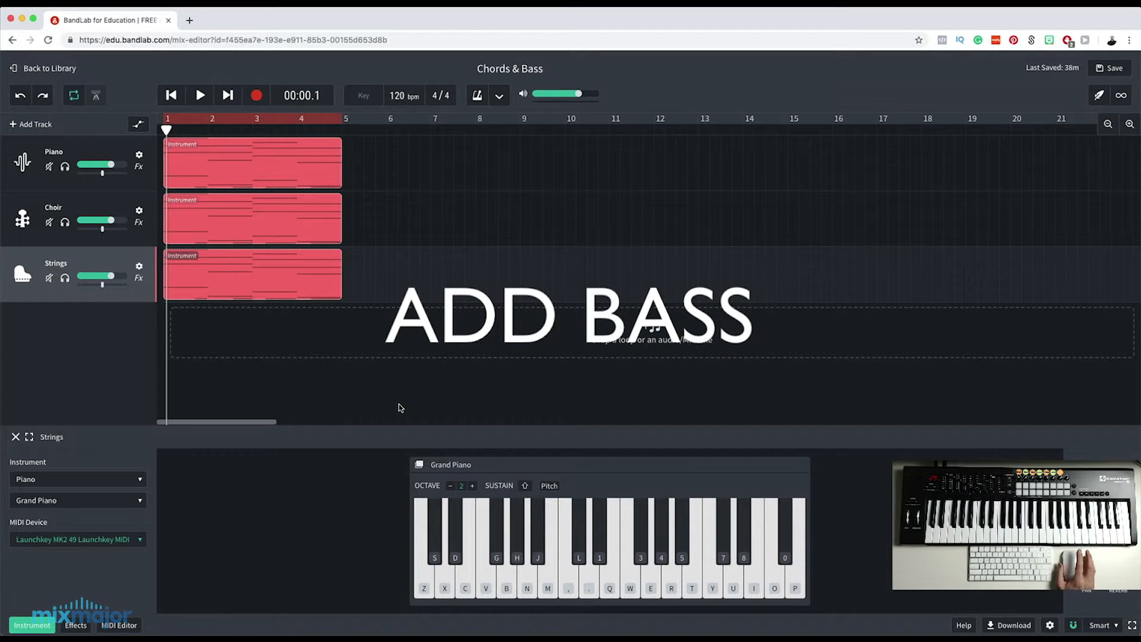
Duplicate the Strings track and delete the upper chord notes in the copy's region, keeping only the lowest note of each bar.
right_click(126, 258)
click(153, 467)
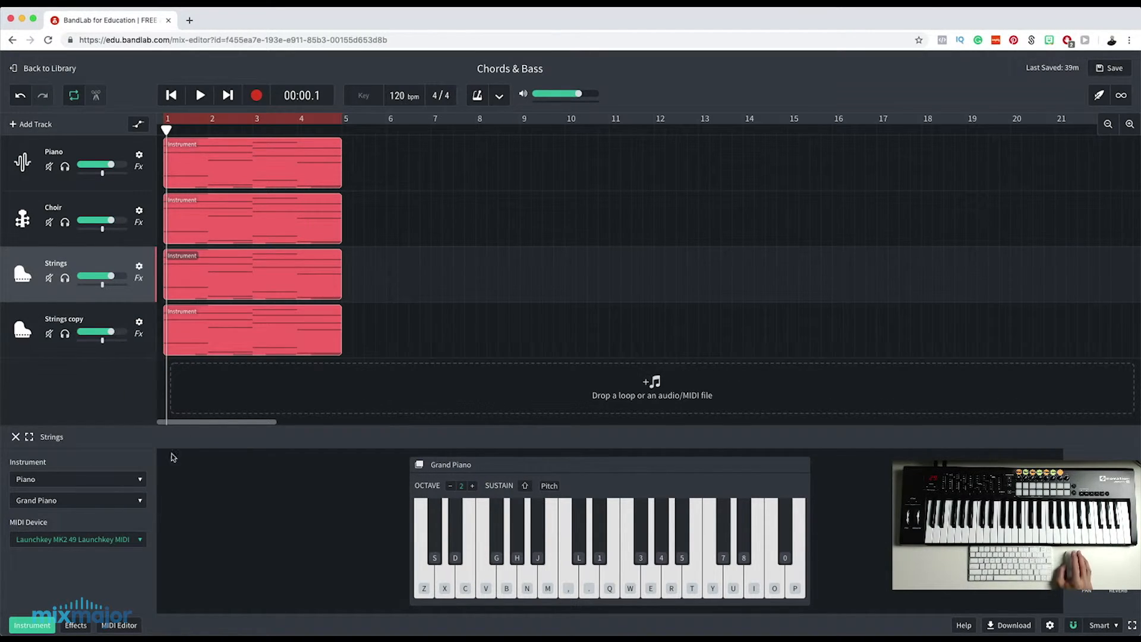
double_click(222, 319)
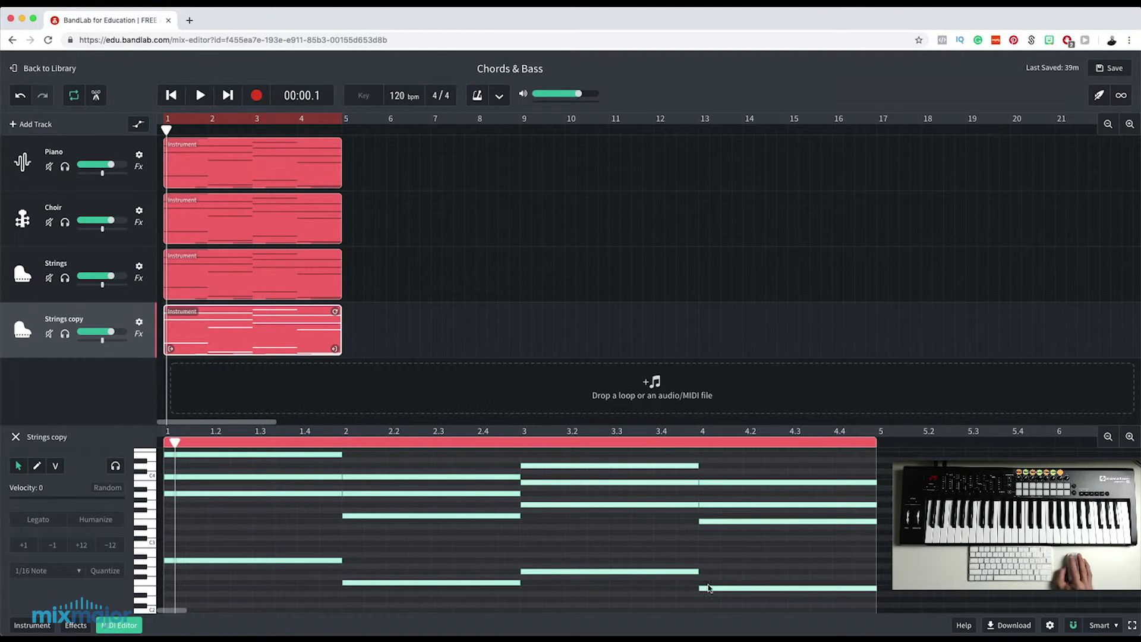
drag(761, 552, 319, 458)
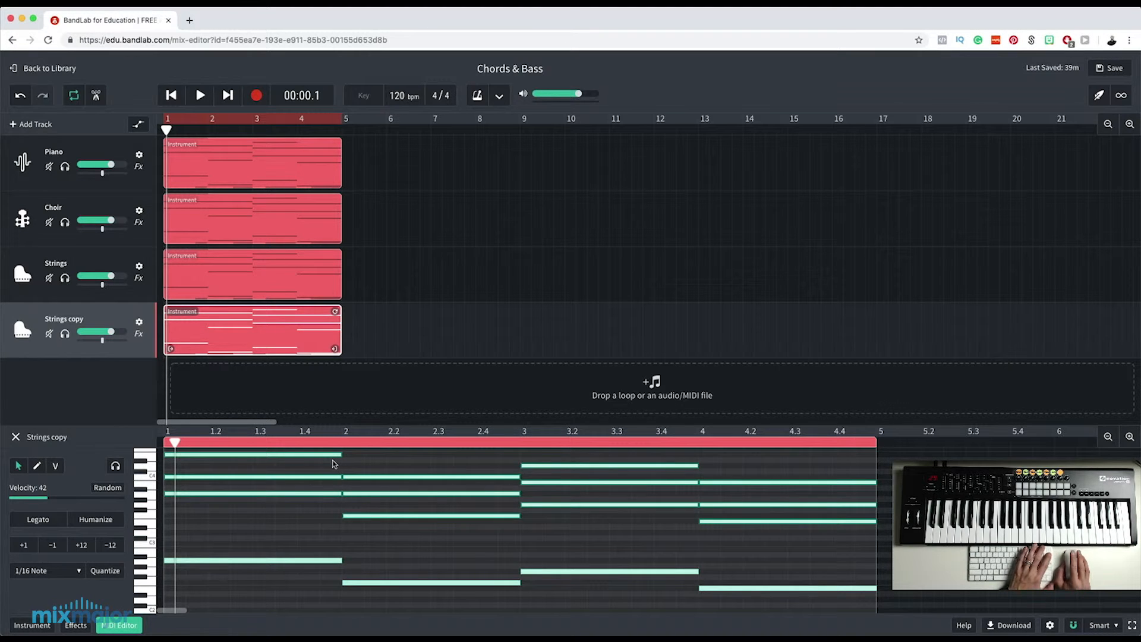
key(Delete)
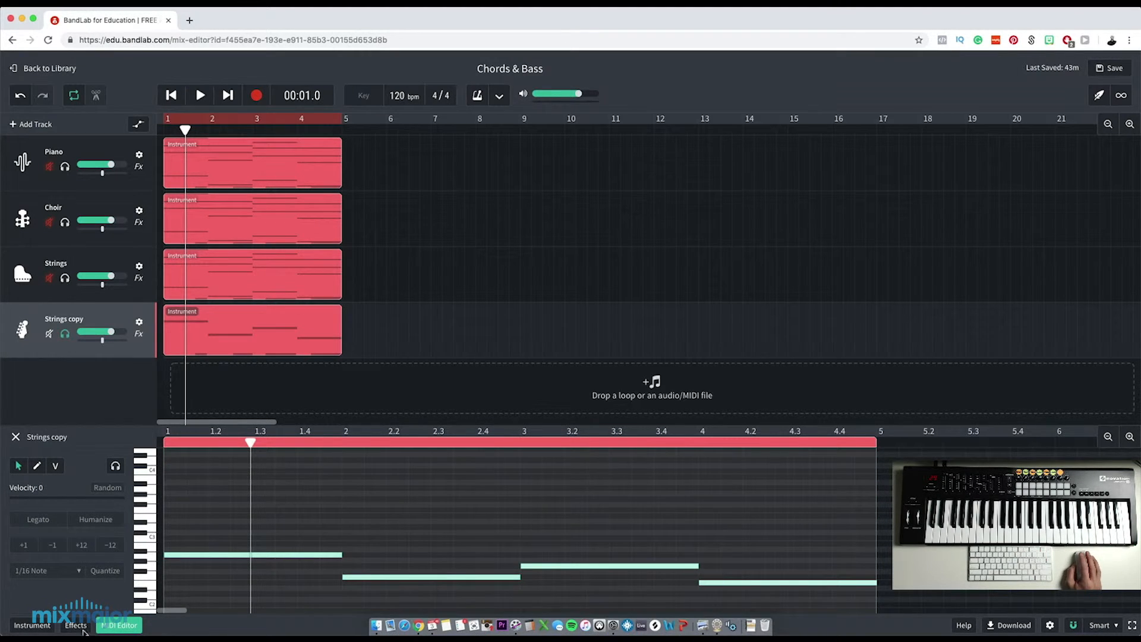
Set the Strings copy track's instrument to Bass with the Double Bass Section preset.
click(26, 624)
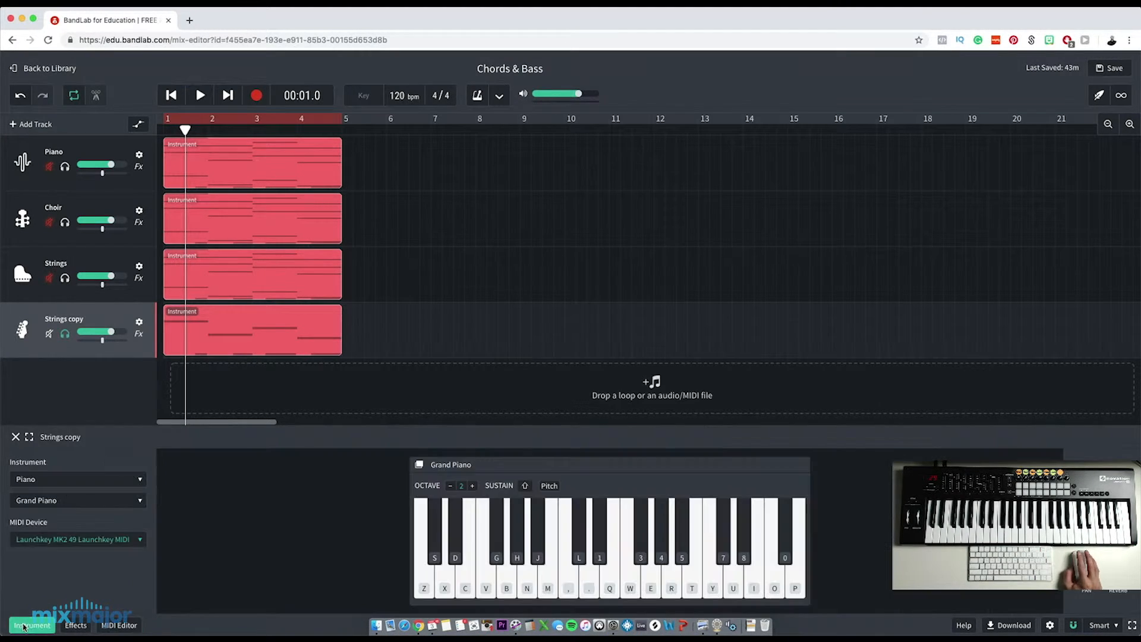
click(65, 484)
click(58, 380)
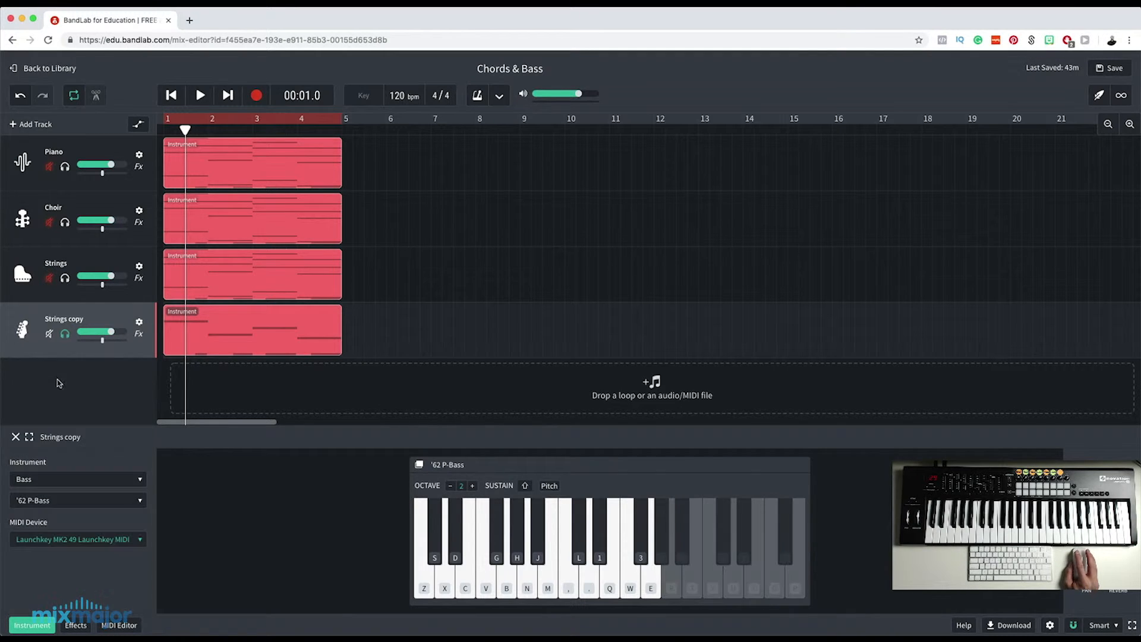
click(50, 503)
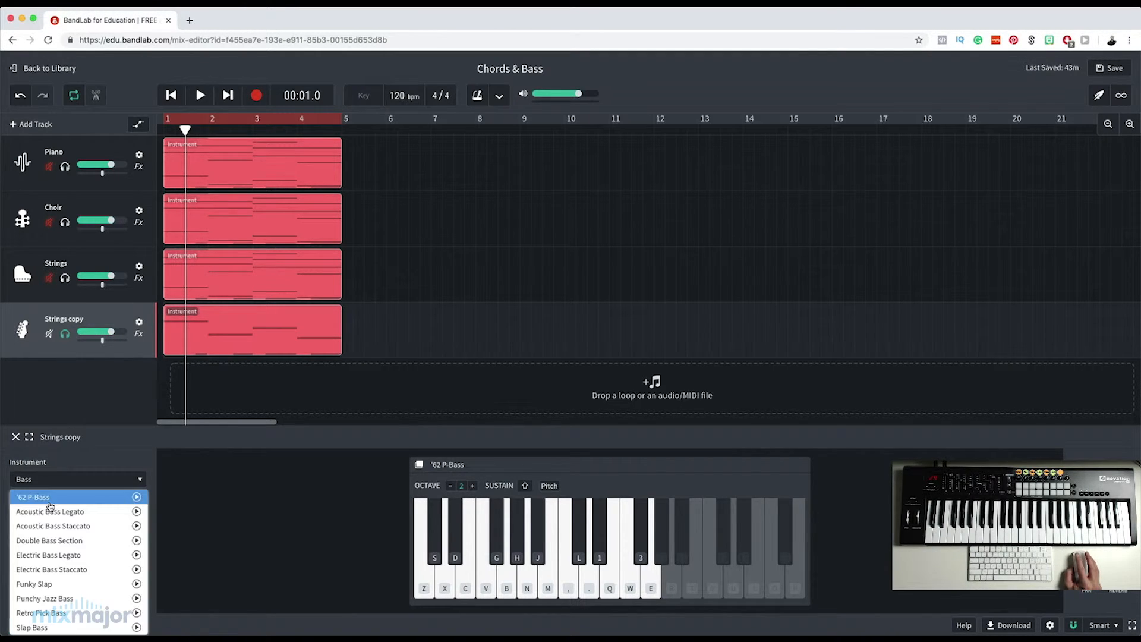
click(51, 542)
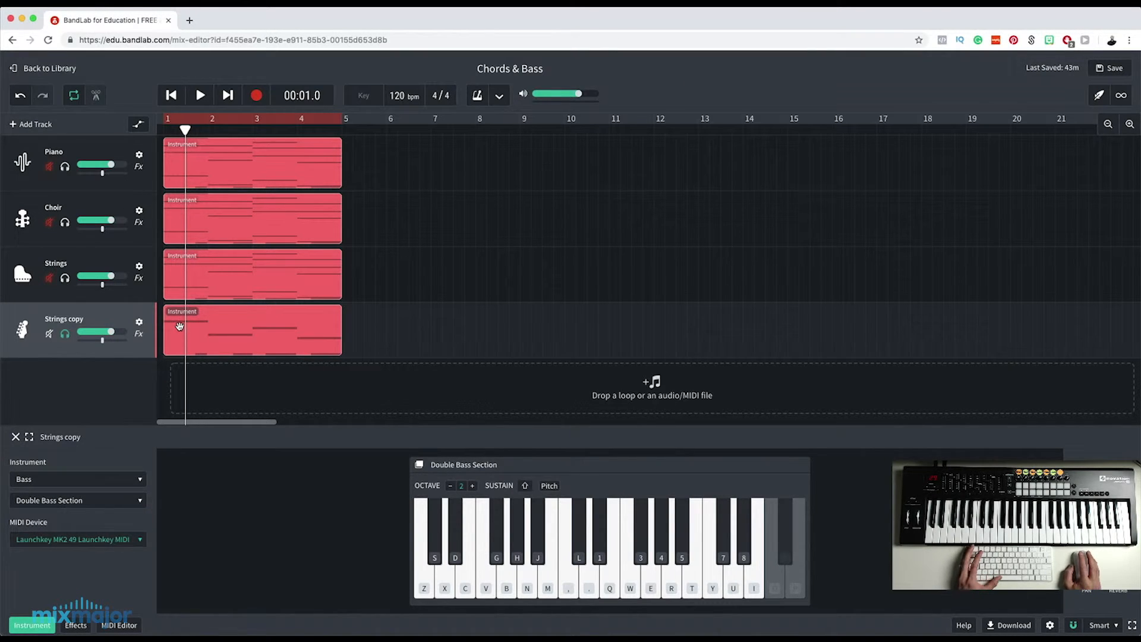
Open the Strings copy region's notes and play the bass line both within the full mix and soloed.
click(206, 319)
double_click(205, 316)
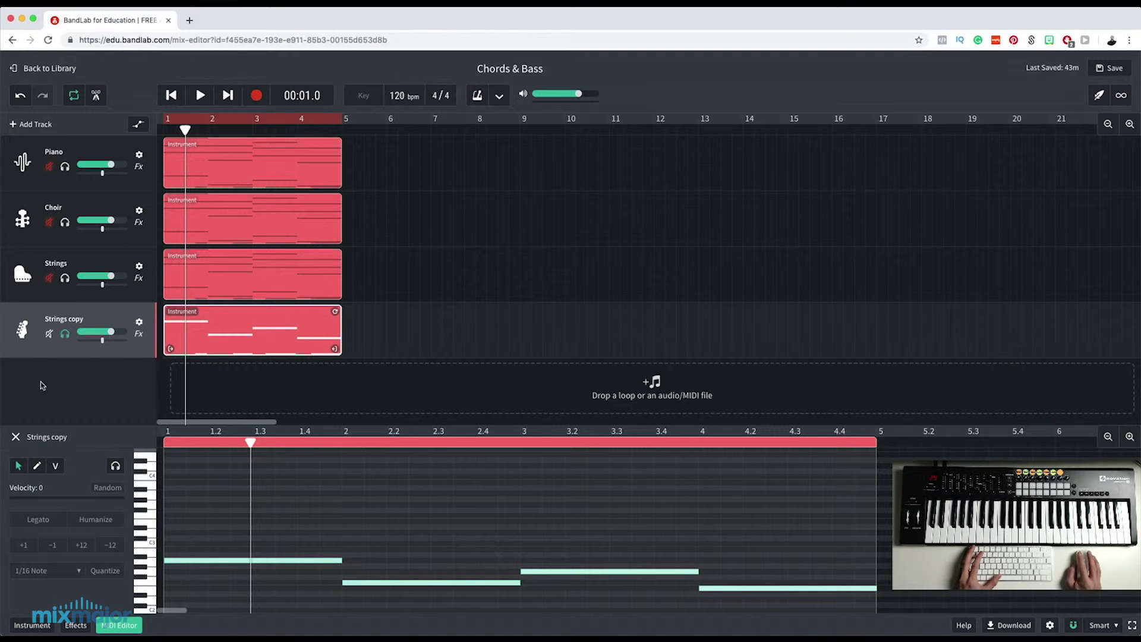
click(65, 334)
key(space)
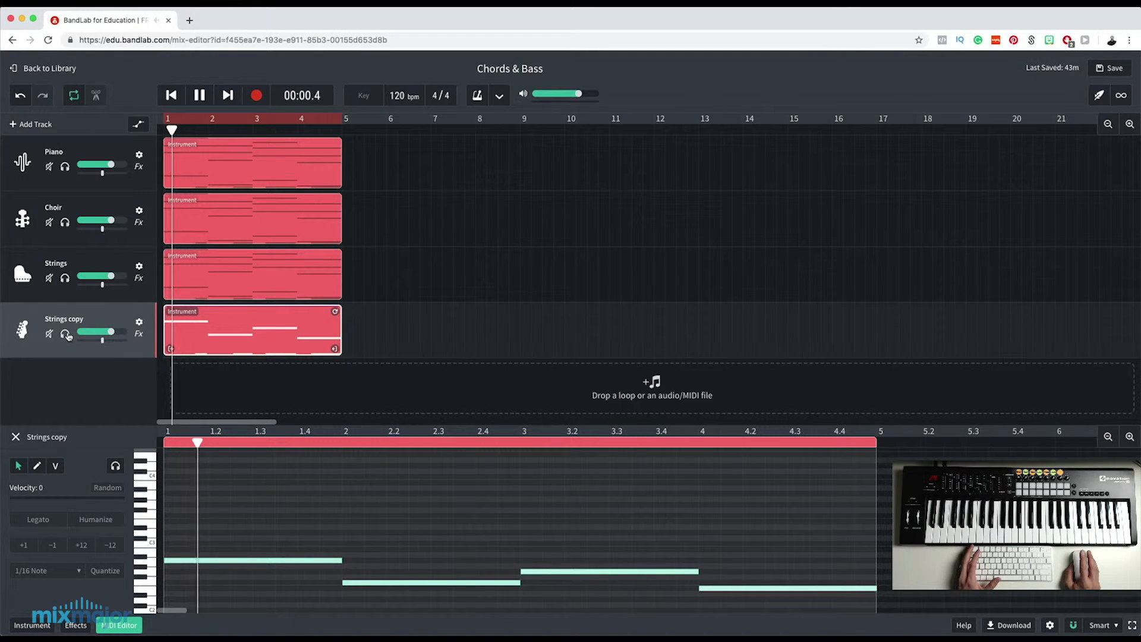
key(space)
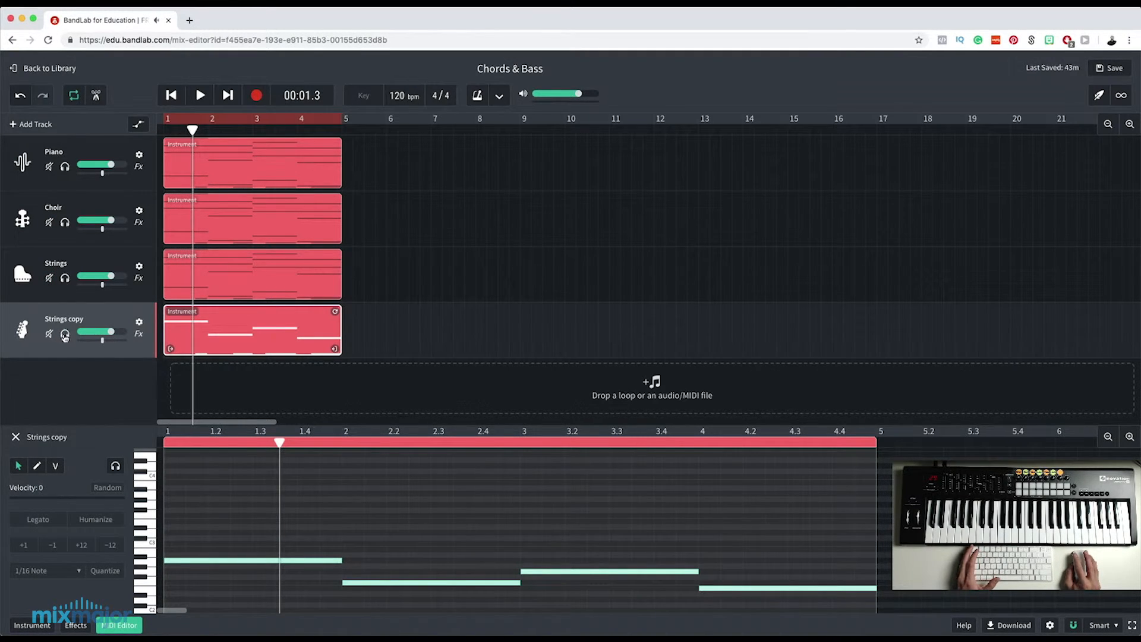
click(65, 334)
key(space)
key(space)
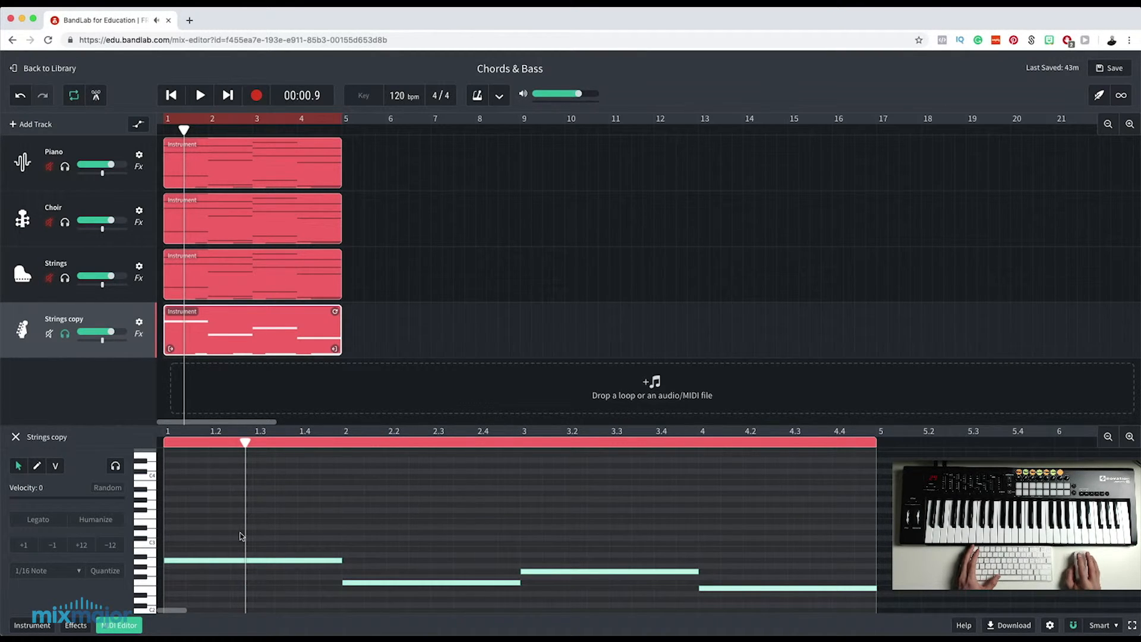
Transpose all four bass notes in the Strings copy region down 12 semitones and play the track soloed.
drag(212, 510, 749, 601)
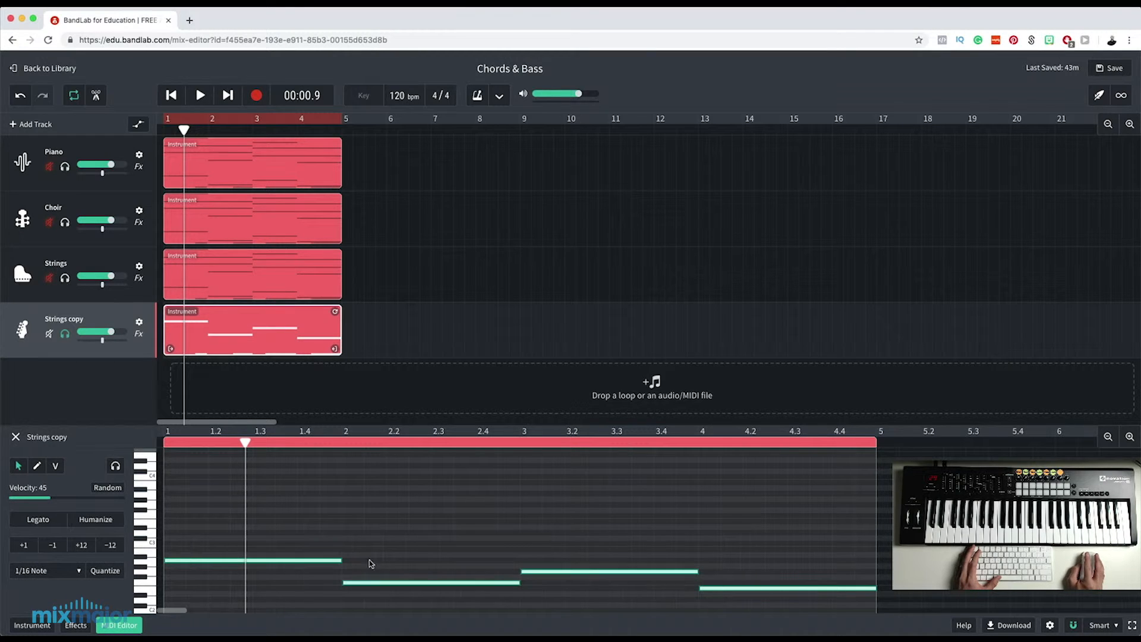
click(110, 546)
key(space)
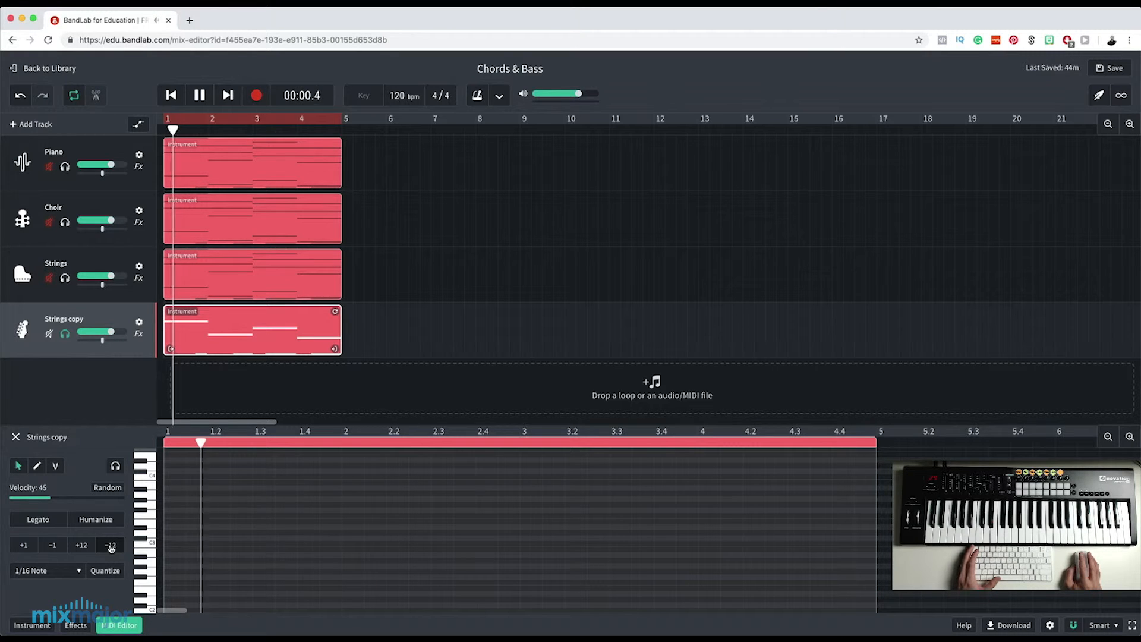
key(space)
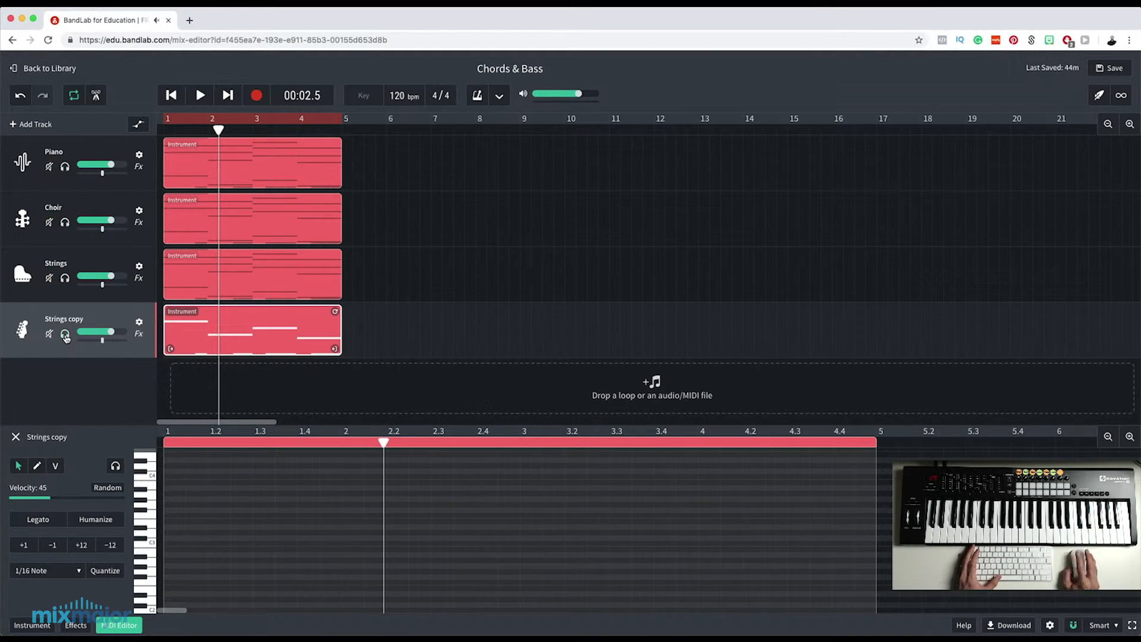
Play all four tracks together from the start of bar 1 to hear the lowered bass in the mix.
drag(226, 128, 170, 130)
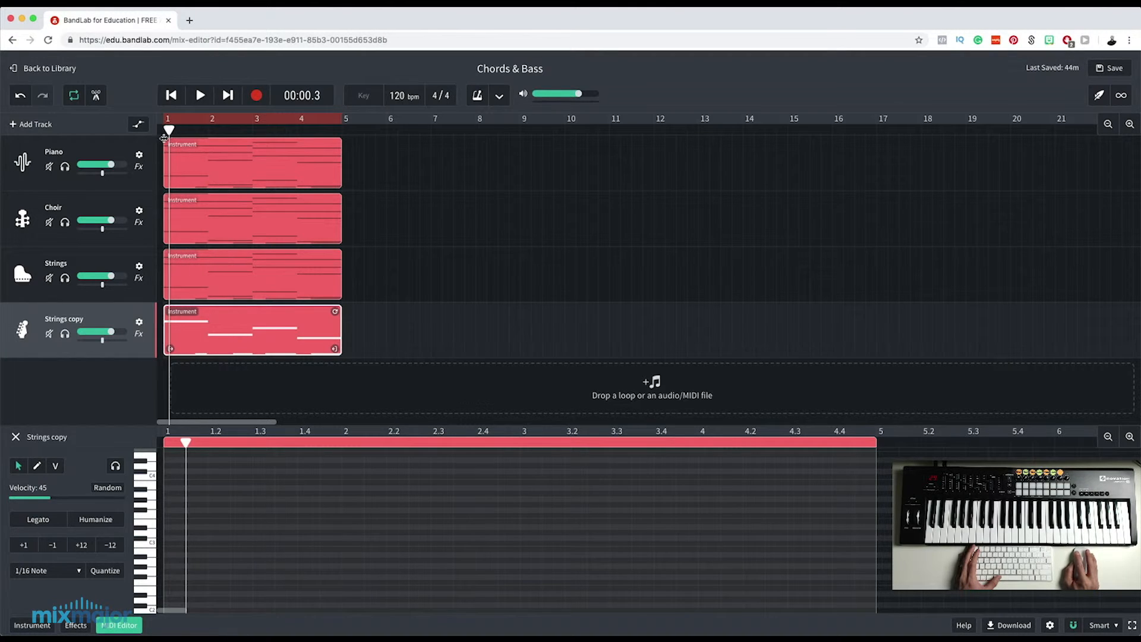
key(space)
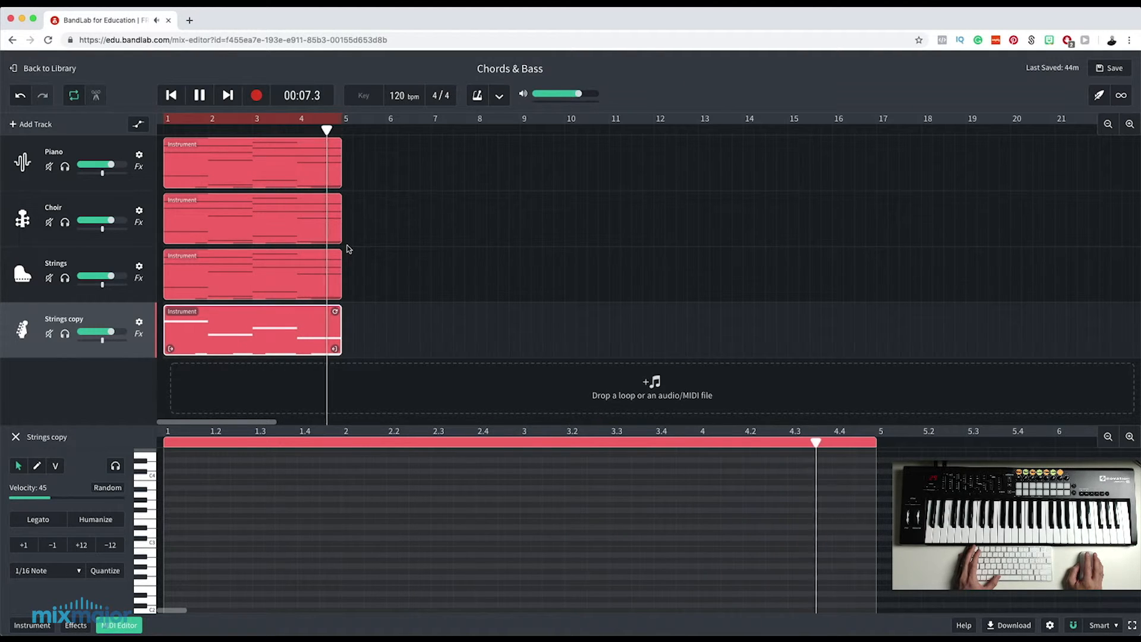
key(space)
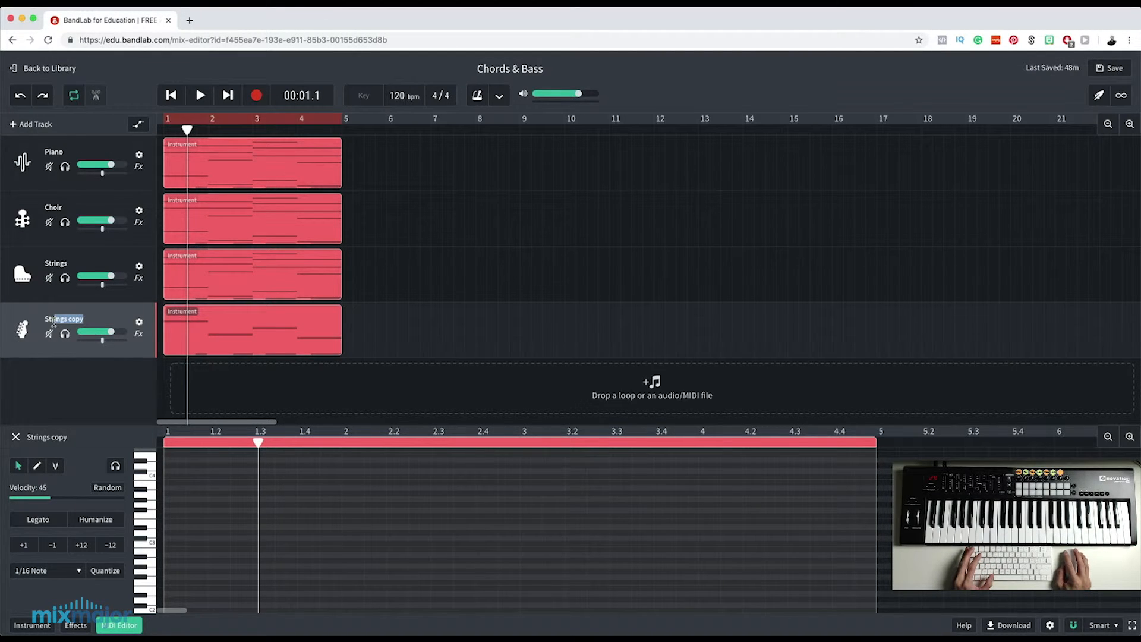
Rename the Strings copy track as Bass and duplicate it.
text(Bass)
key(Return)
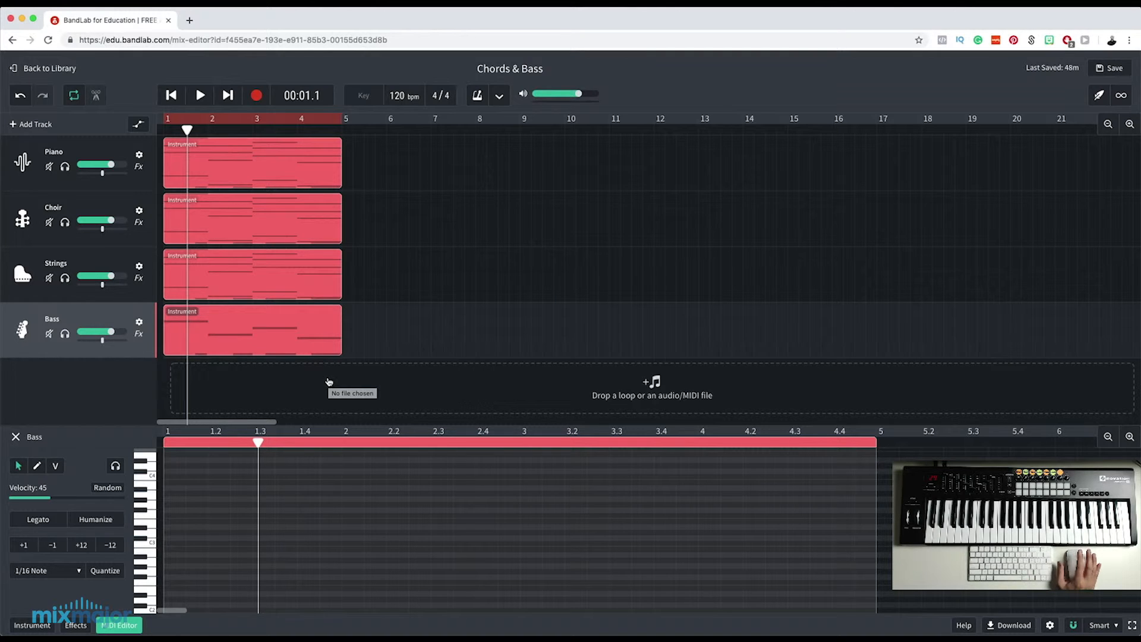
right_click(117, 315)
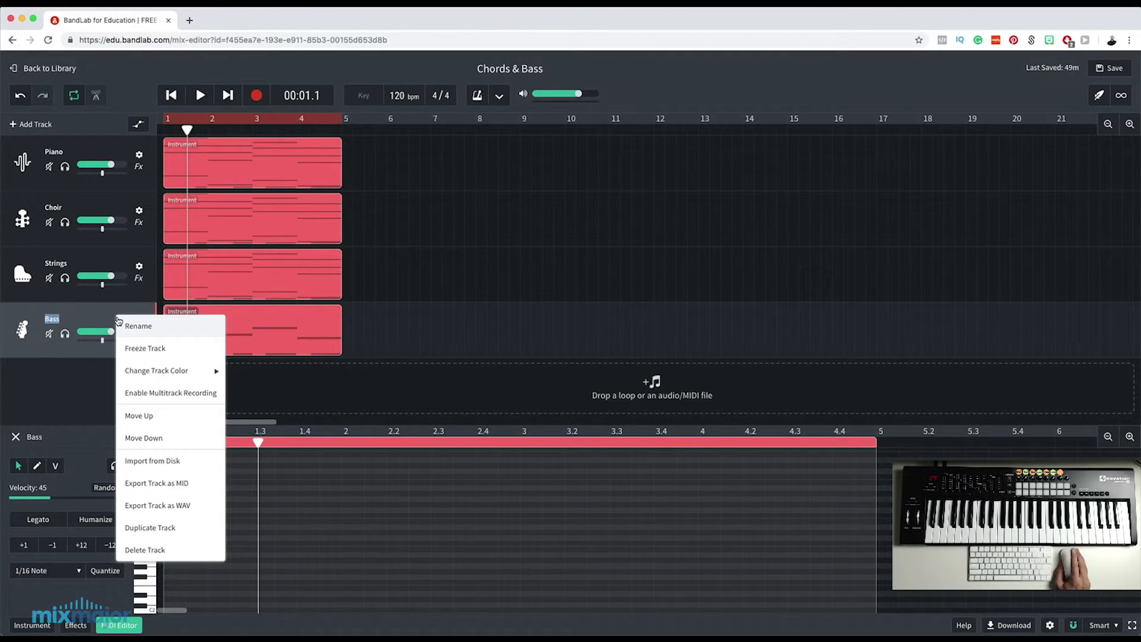
click(167, 528)
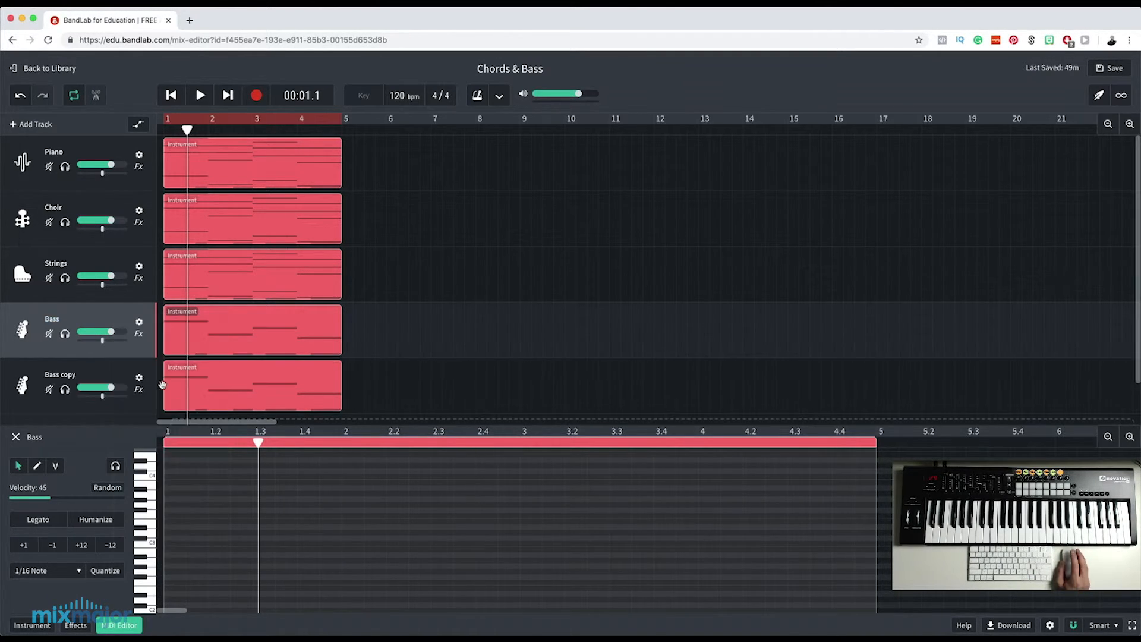
Set the Bass copy track's instrument to Synth Bass with the Sine Bass preset.
click(35, 373)
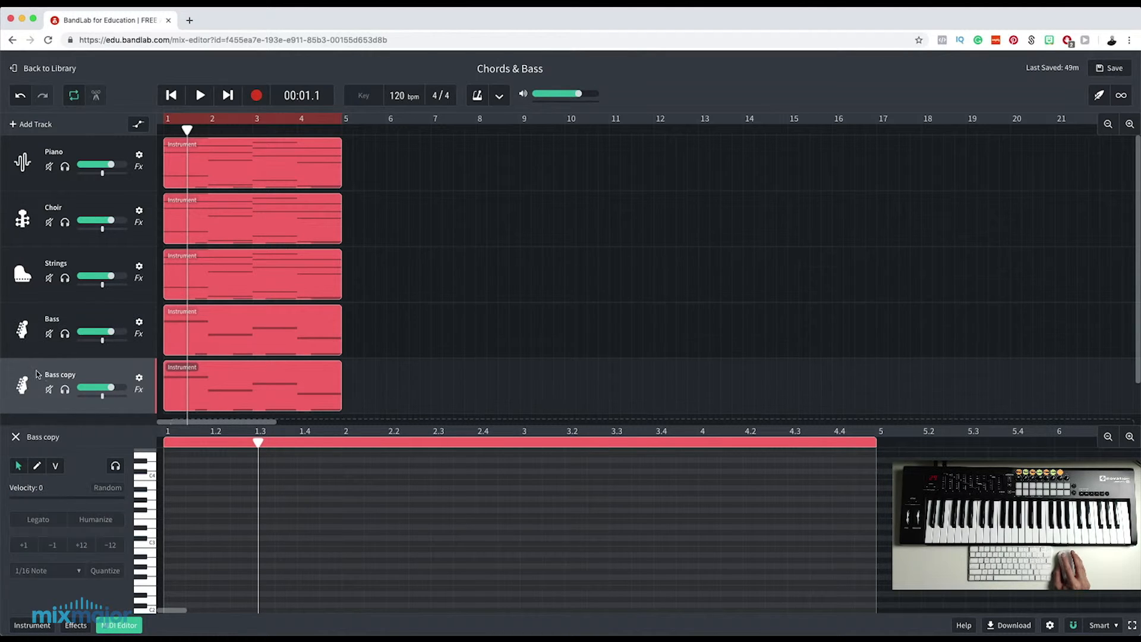
click(31, 625)
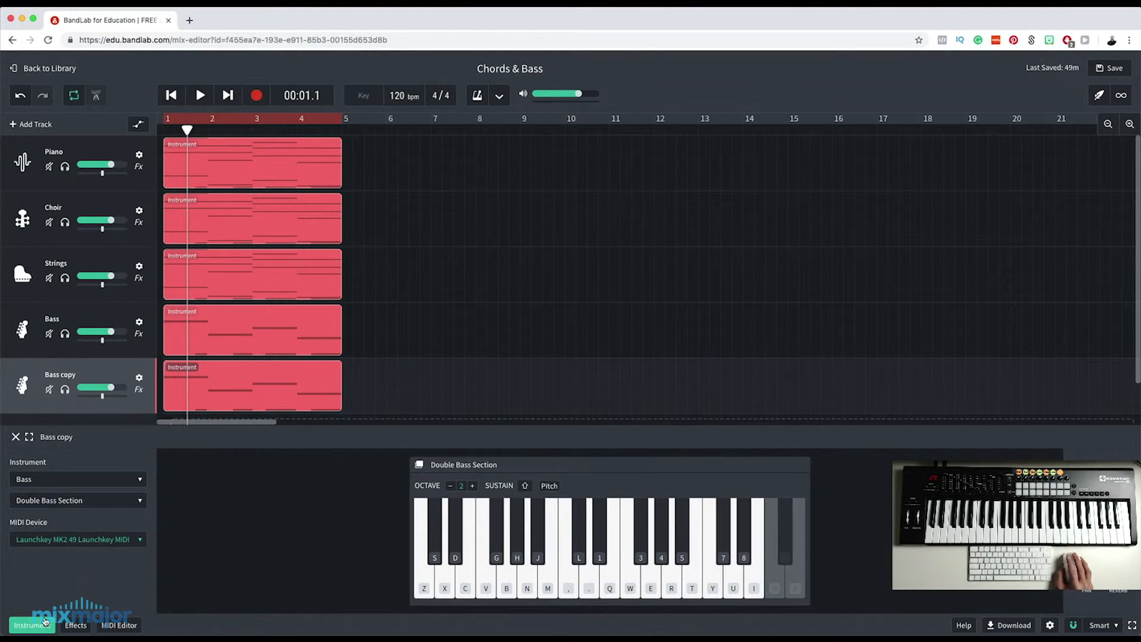
click(69, 484)
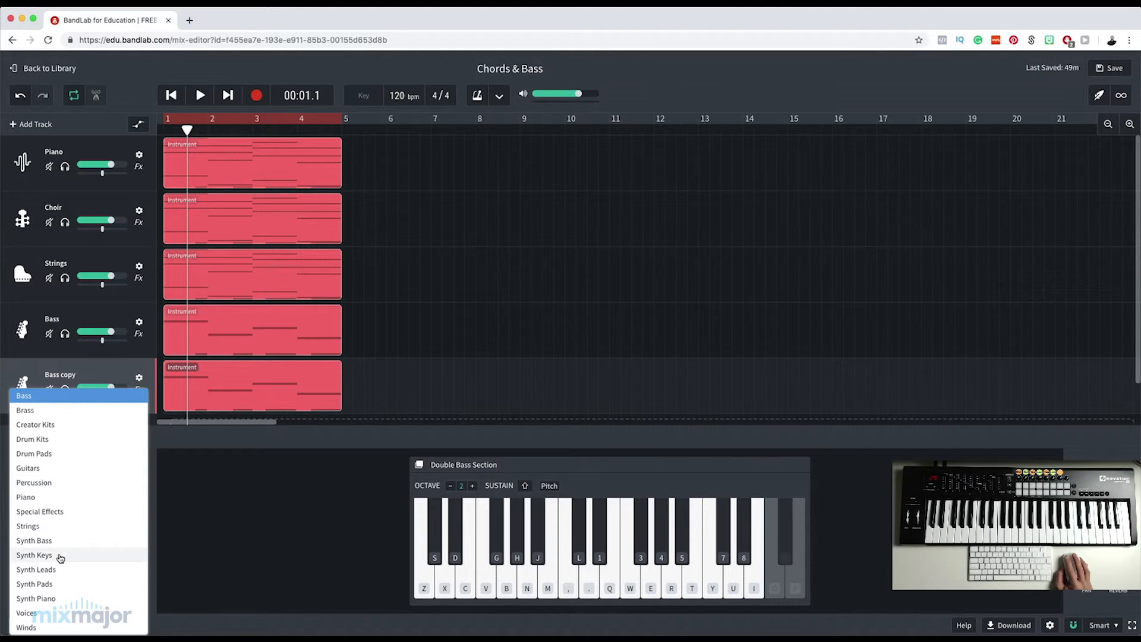
click(53, 541)
click(54, 502)
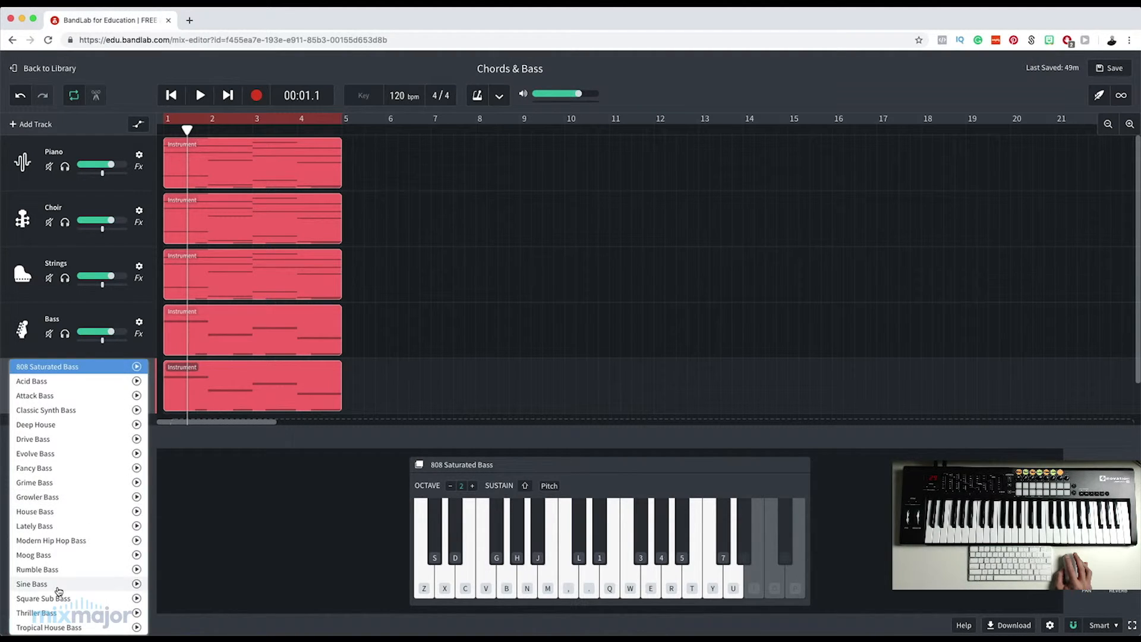
click(36, 584)
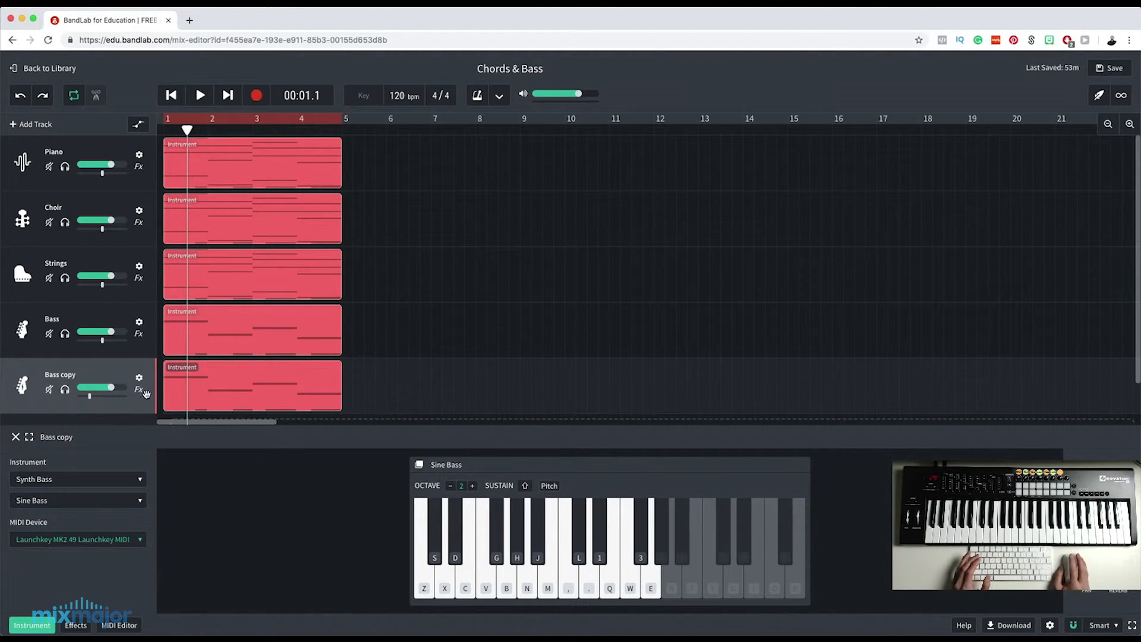
Rename the Bass copy track as Sub Bass.
double_click(71, 374)
text(Sub Bass)
key(Return)
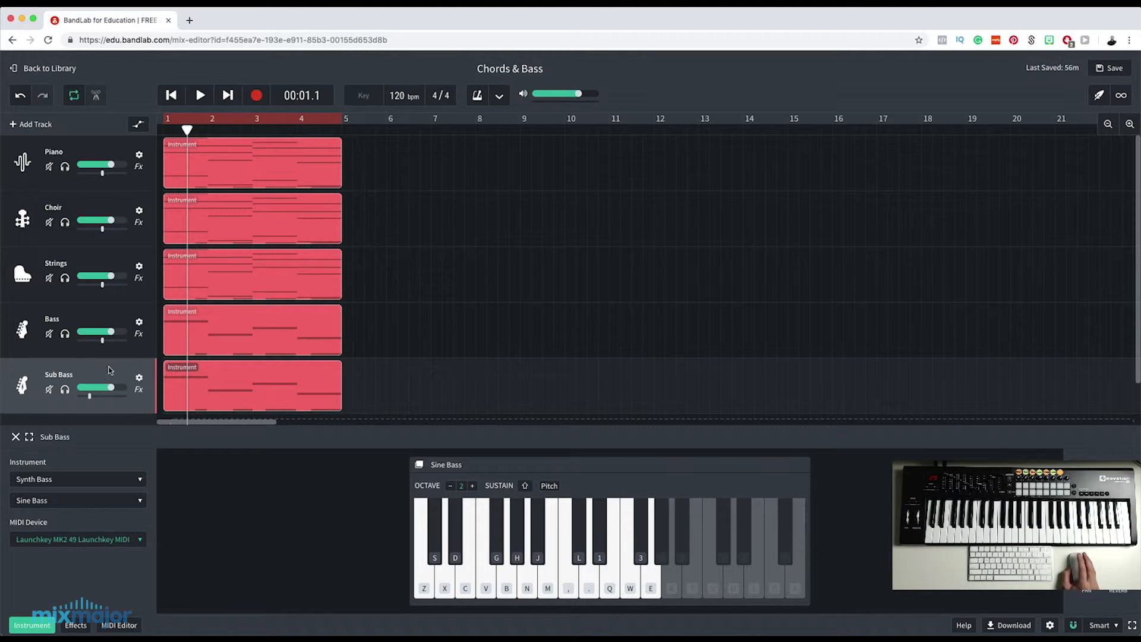
click(98, 313)
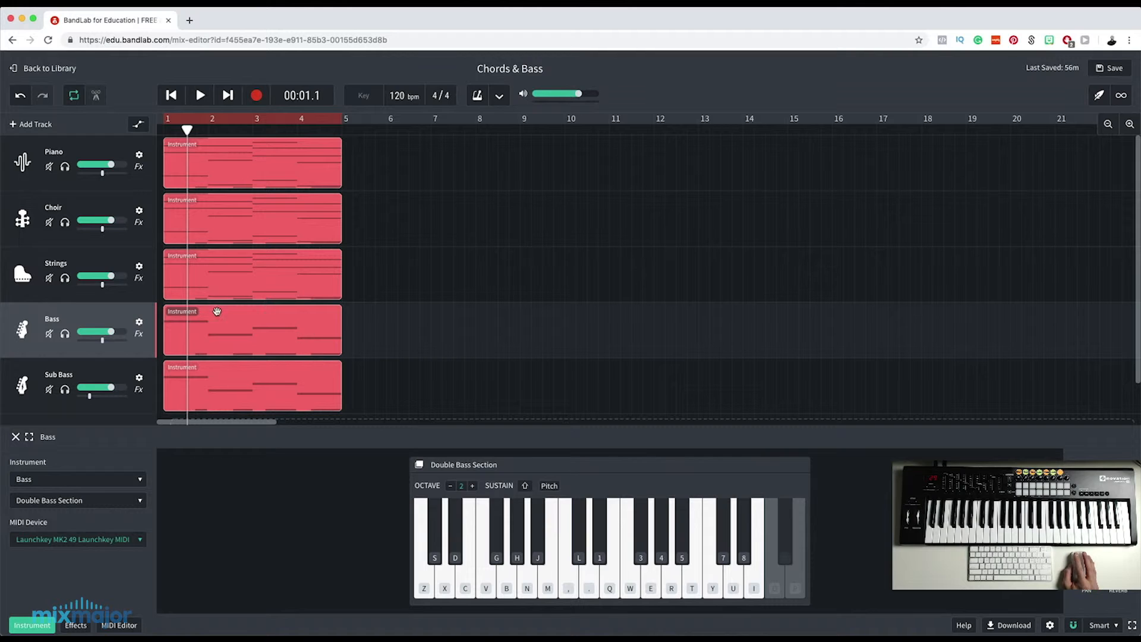
click(288, 386)
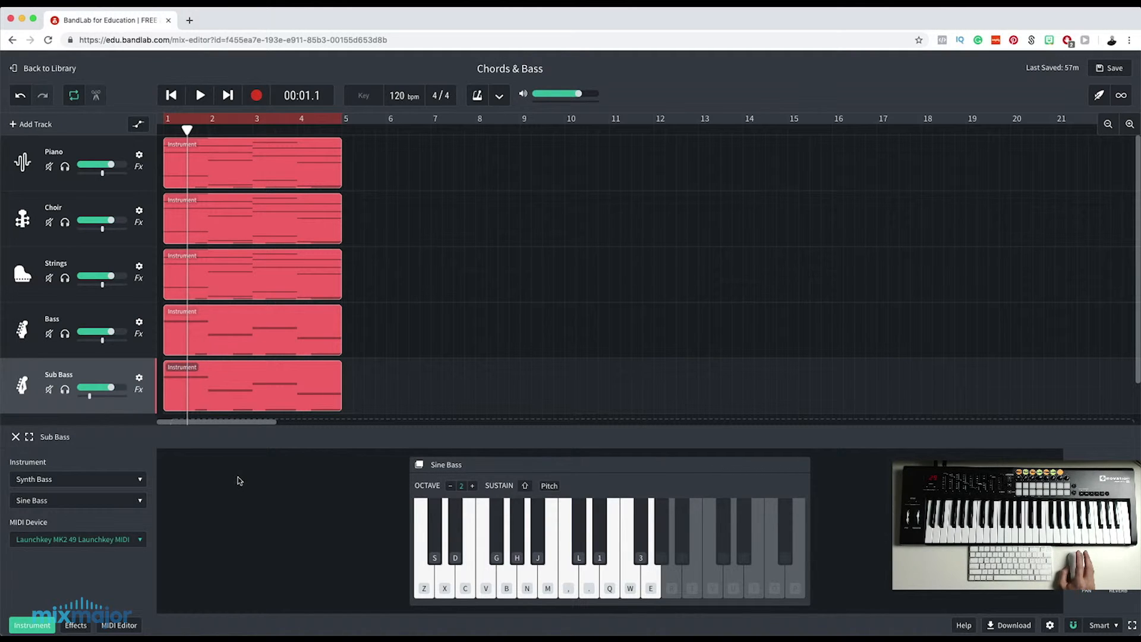
click(226, 378)
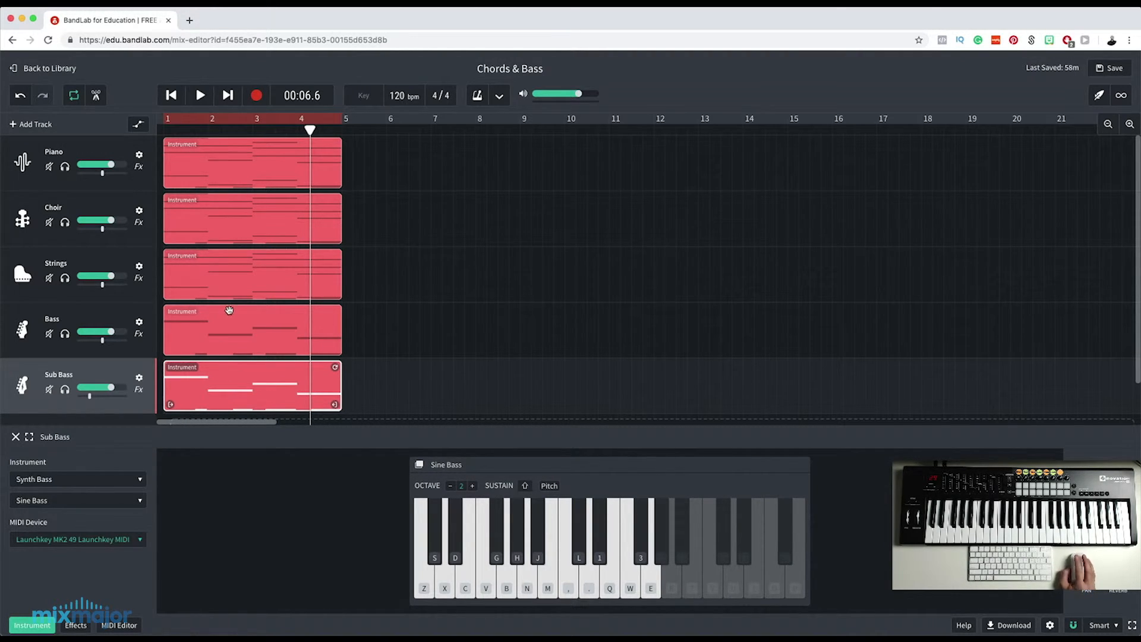
Play the mix from the start of bar 1, first with the Sub Bass track muted and again with it unmuted.
drag(310, 130, 163, 144)
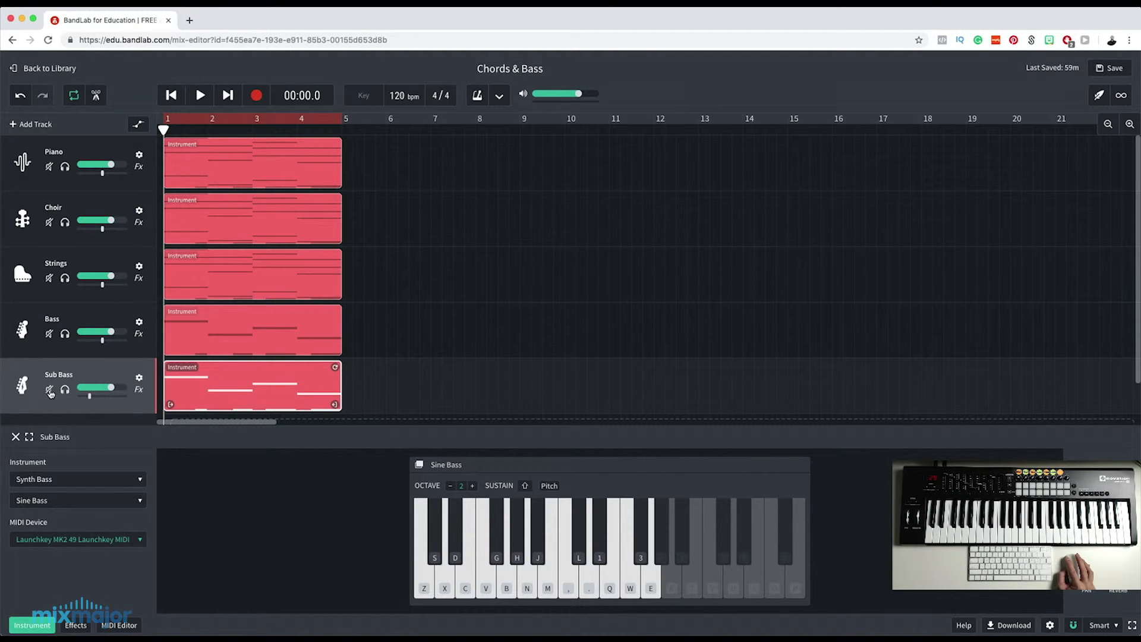
key(space)
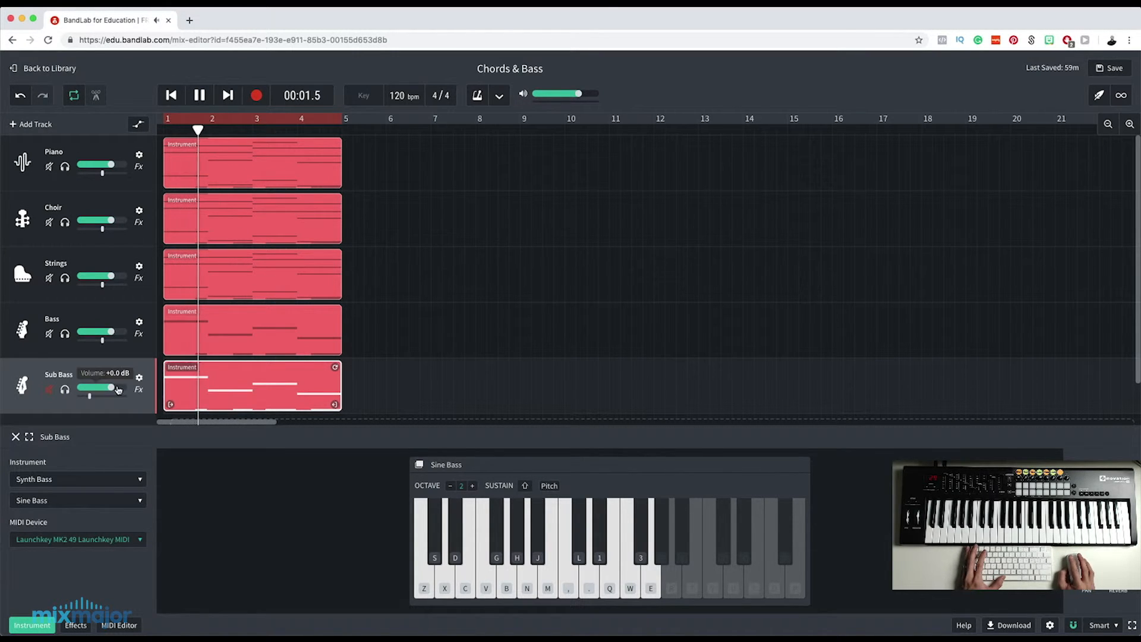
key(space)
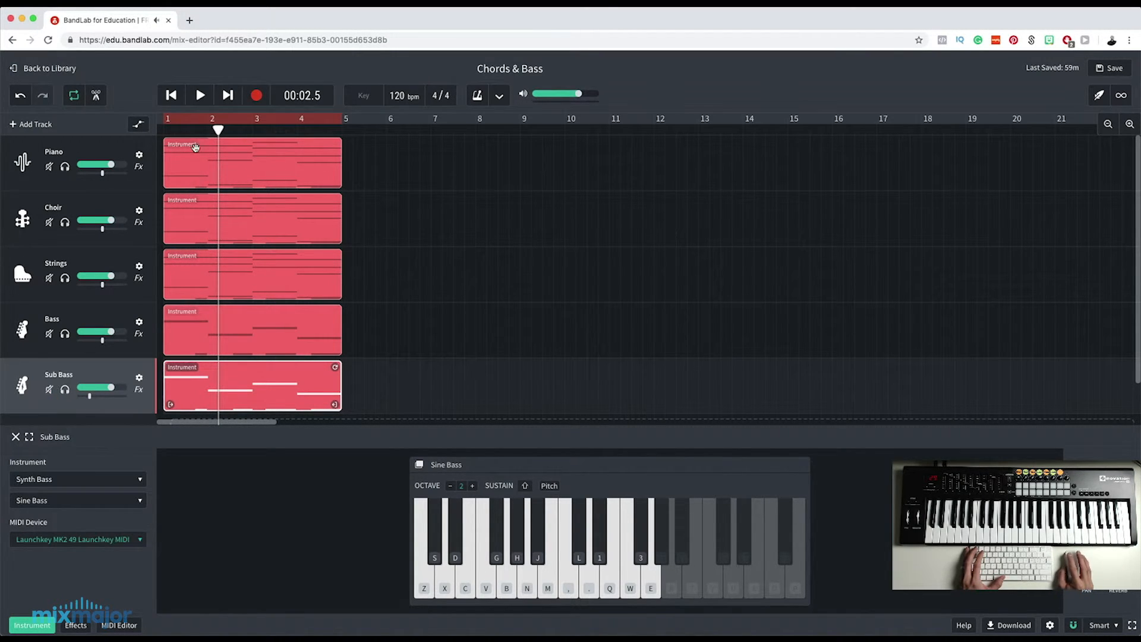
drag(220, 130, 161, 135)
key(space)
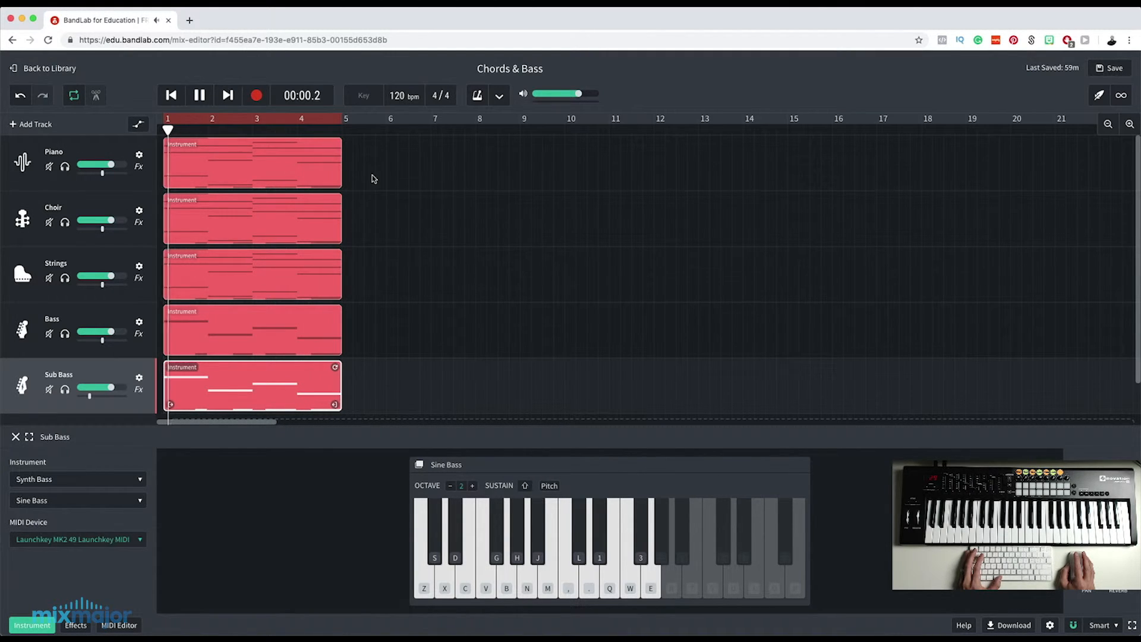
key(space)
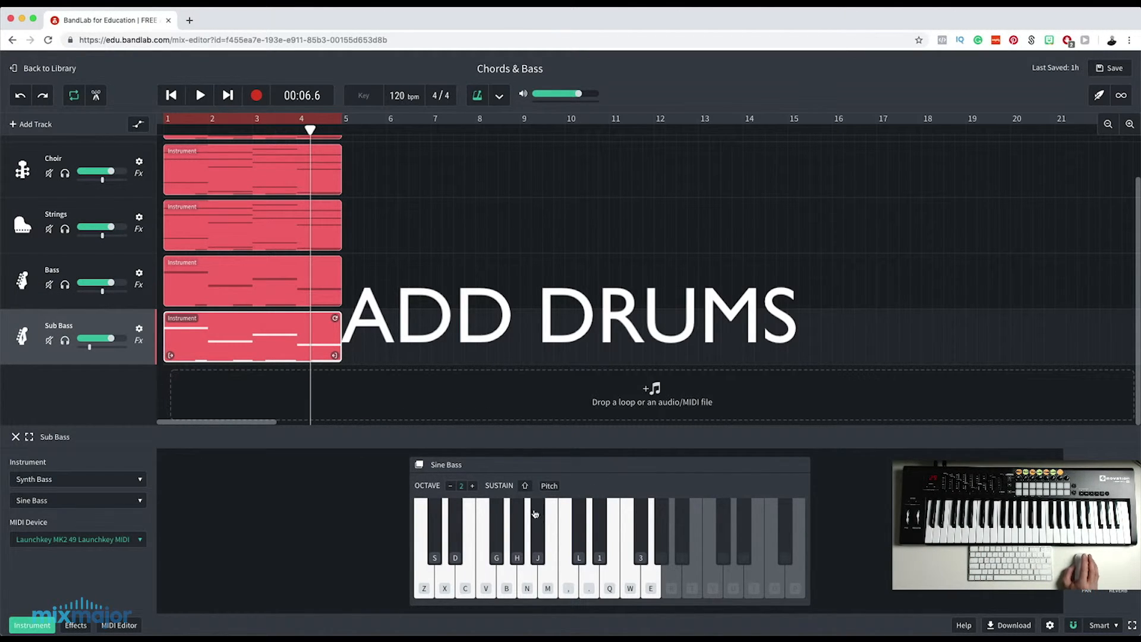
Add a new instrument track and set it to Drum Kits with the Cinematic kit.
click(35, 124)
click(370, 320)
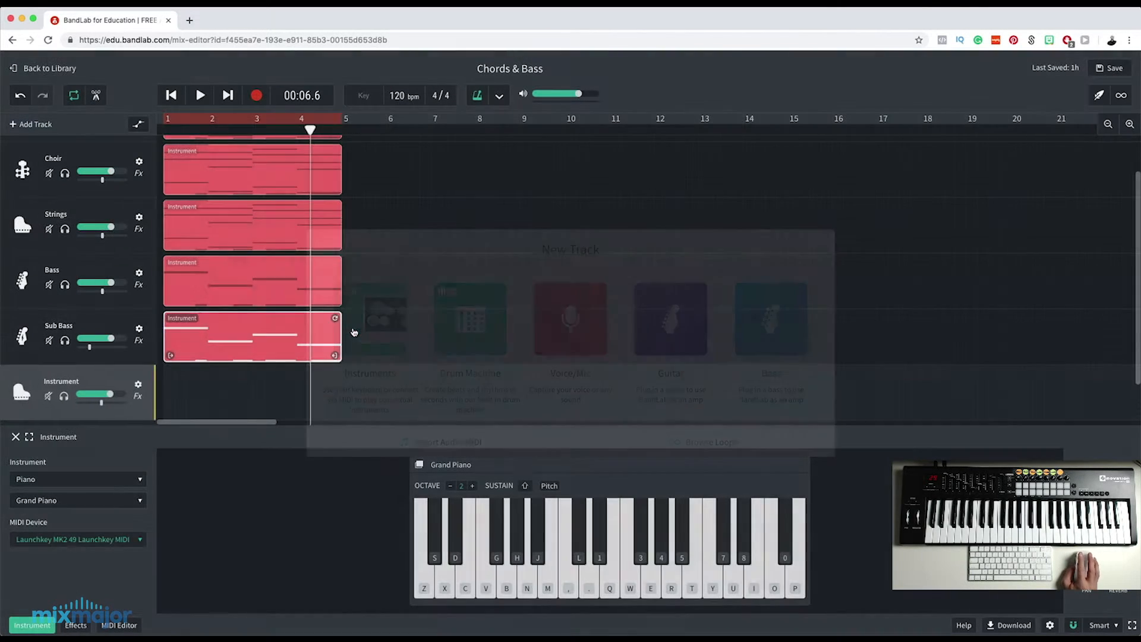
click(39, 485)
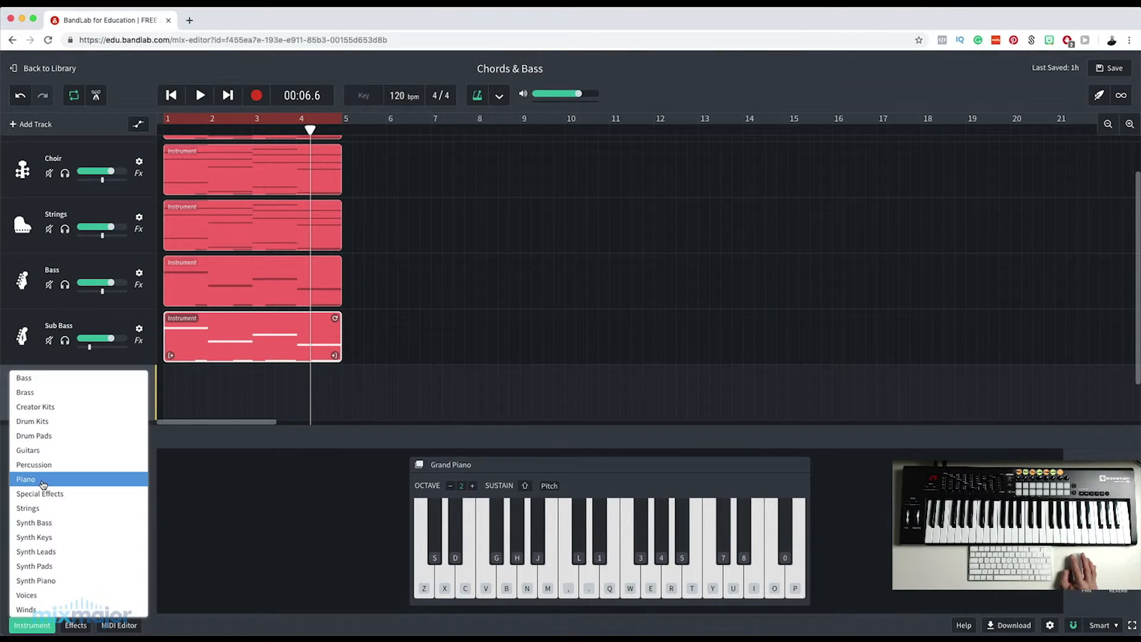
click(63, 430)
click(67, 501)
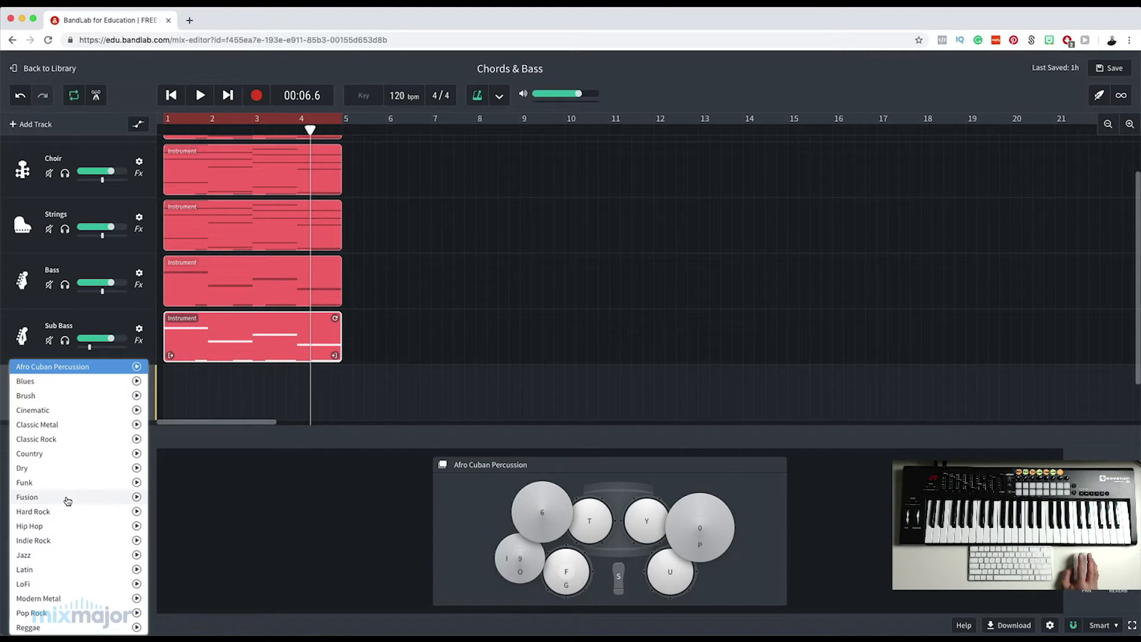
click(57, 418)
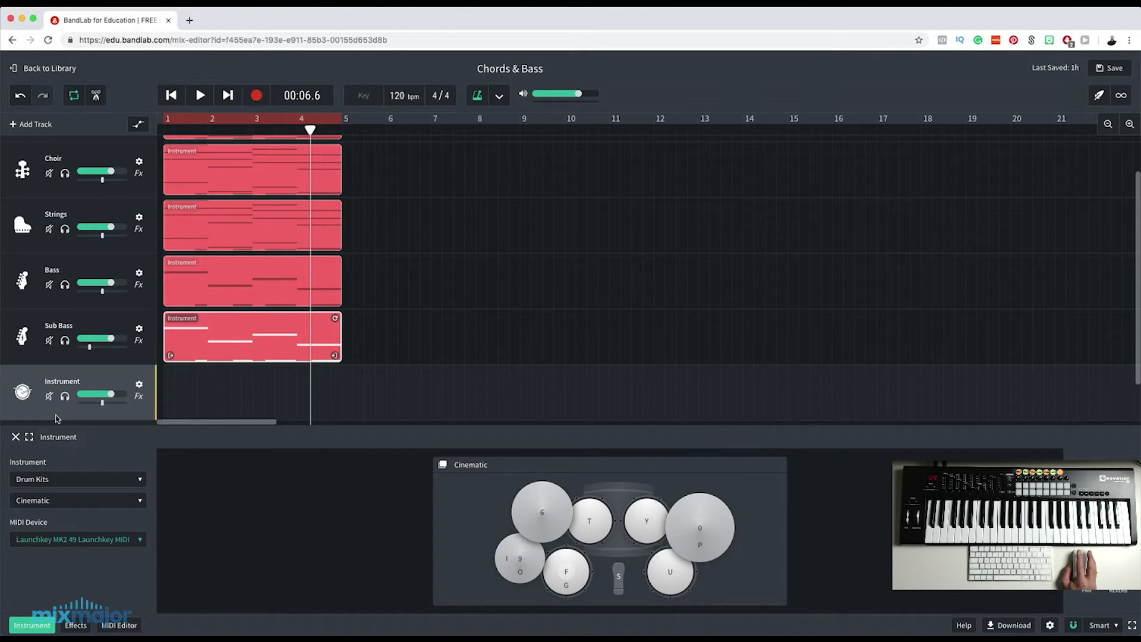
Record a four-bar drum pattern on the new drum track from the start of bar 1.
click(476, 99)
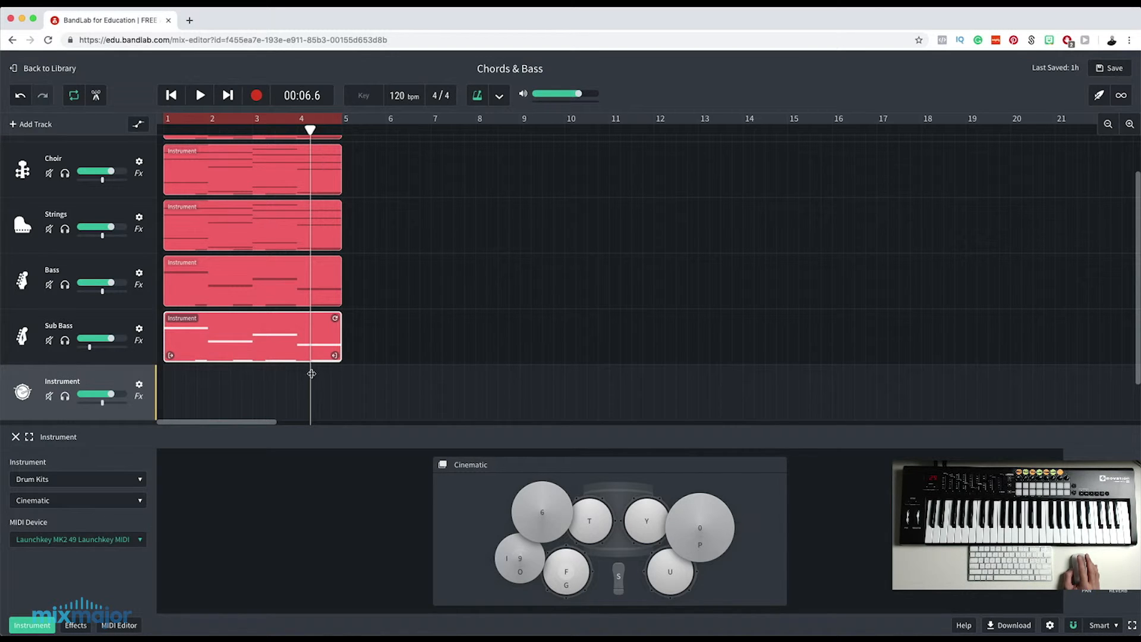
drag(313, 129, 163, 148)
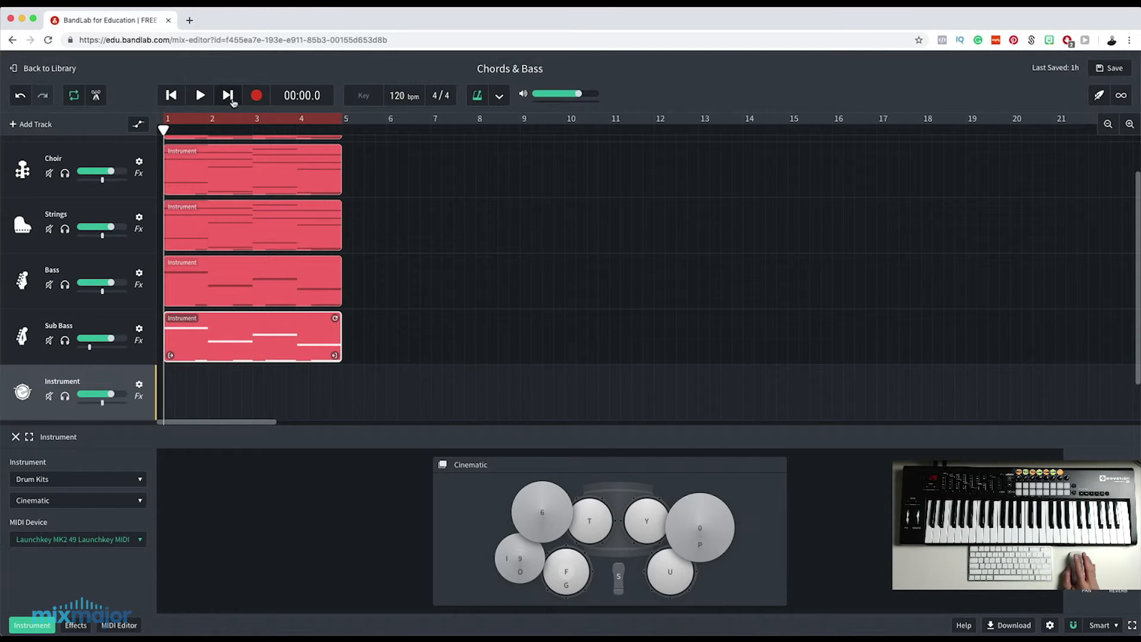
click(255, 96)
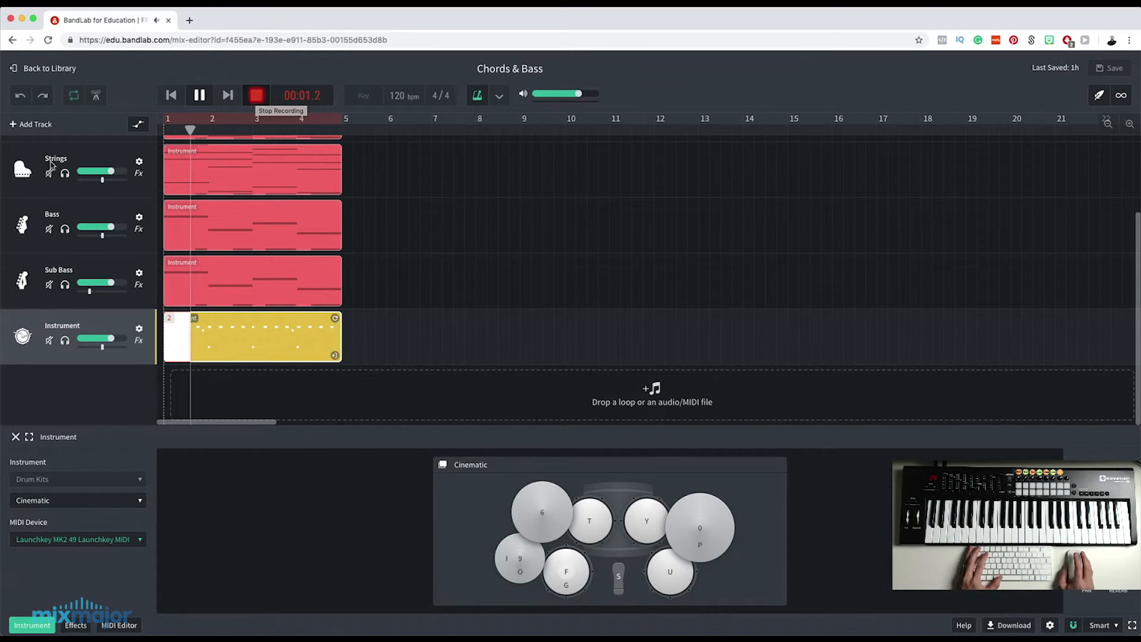
key(space)
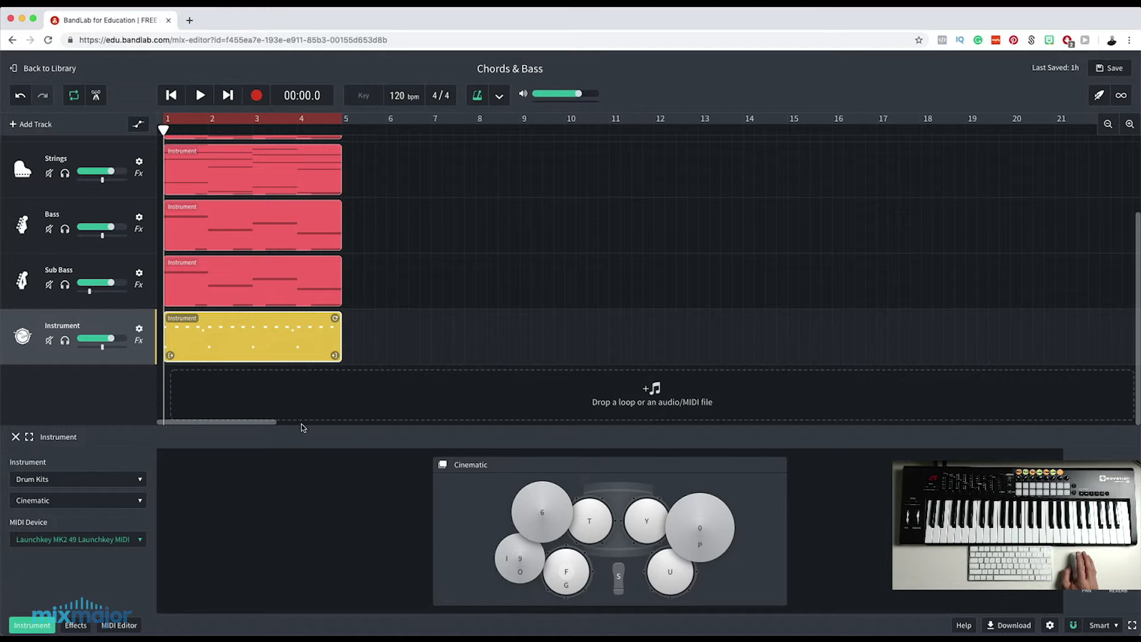
Quantize all notes of the recorded drum clip to 1/16 notes and play the mix with it.
double_click(245, 324)
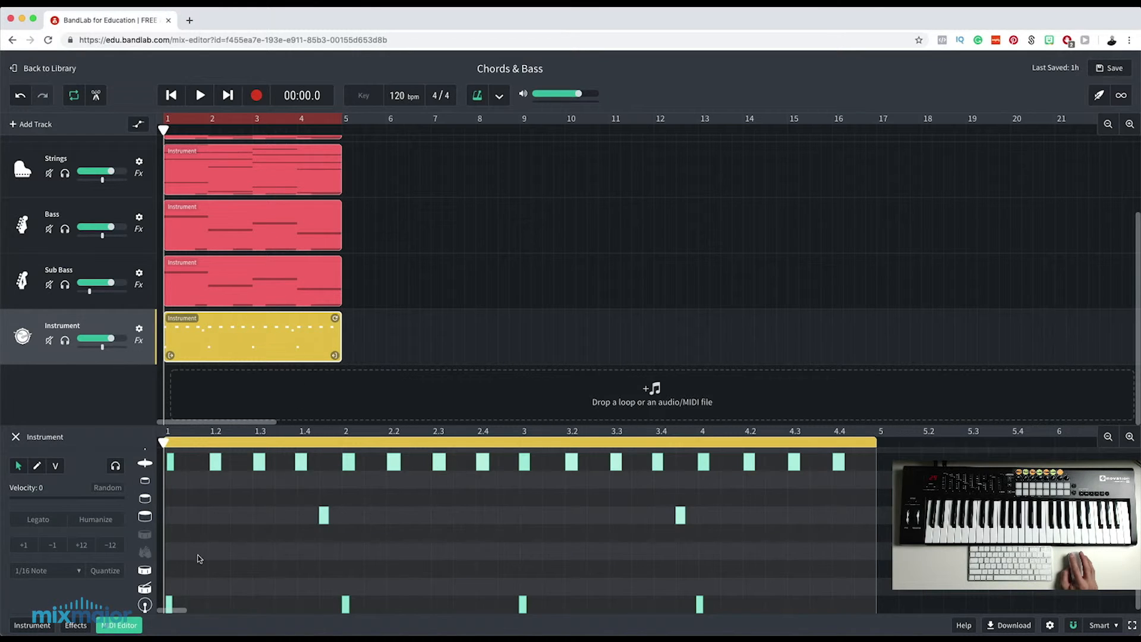
key(super+a)
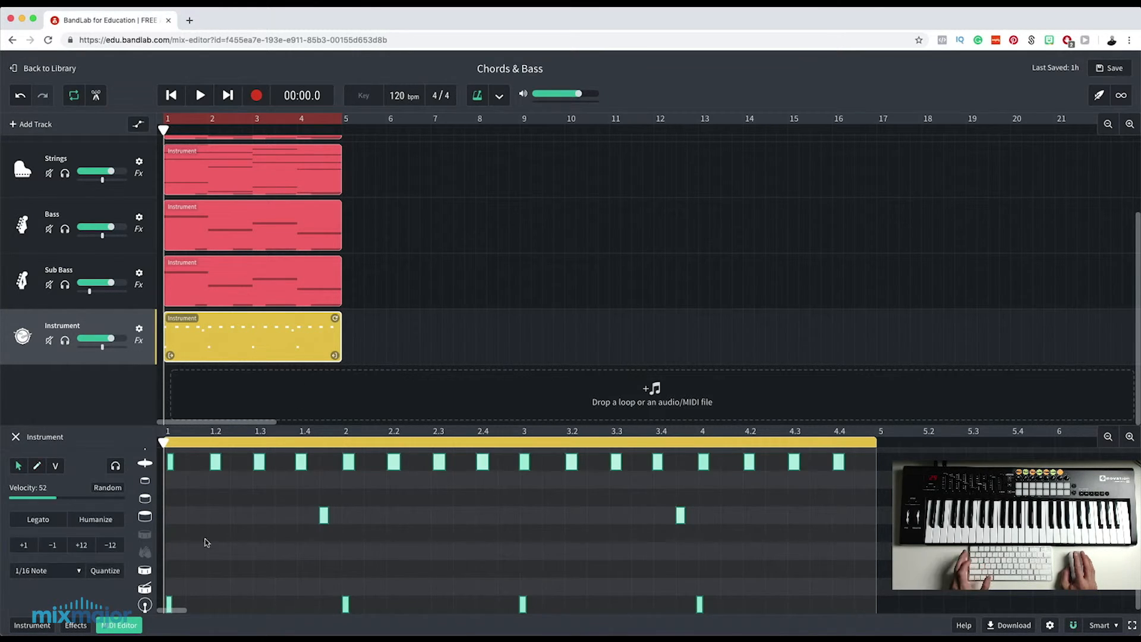
click(105, 571)
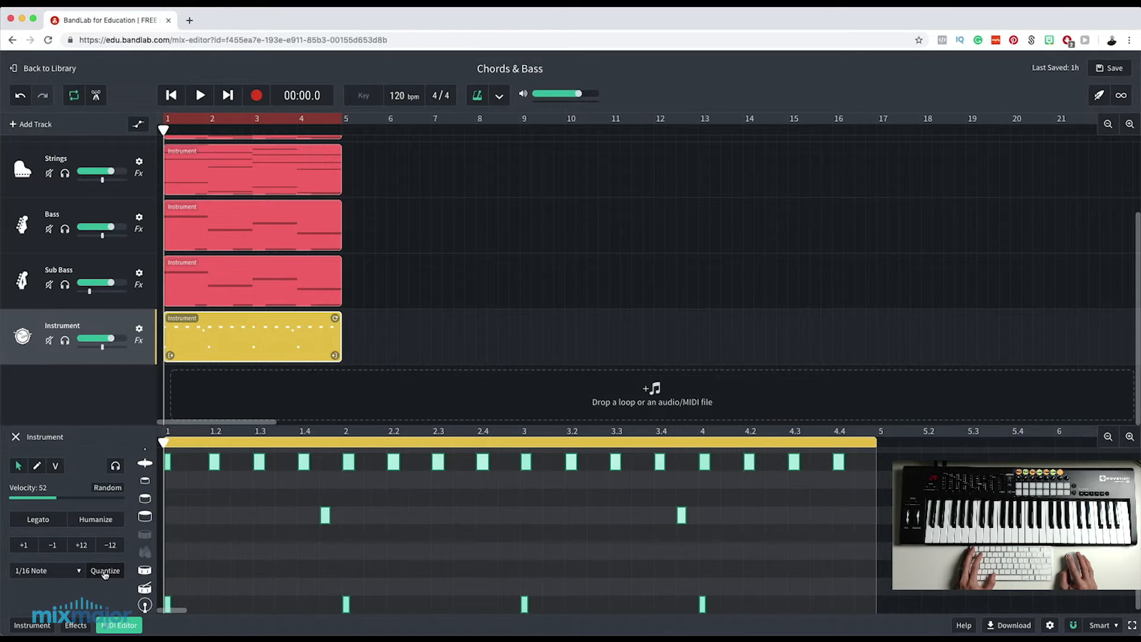
click(201, 104)
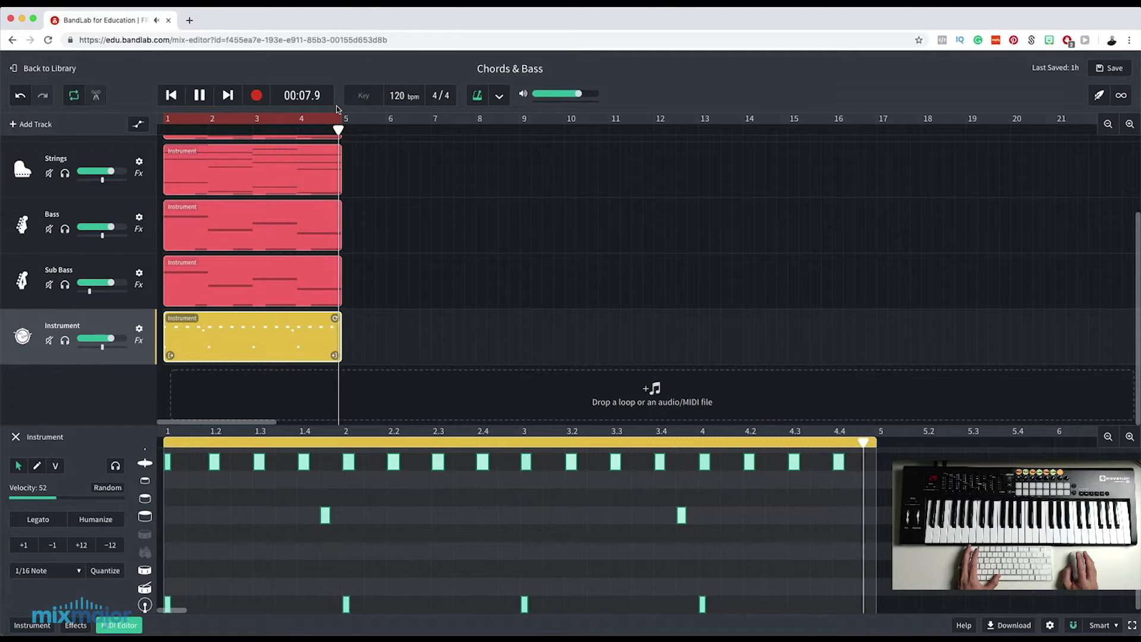
key(space)
Move the first drum clip to about bar 8.5 and record a second, busier drum pattern in bars 1–4.
drag(227, 324, 559, 346)
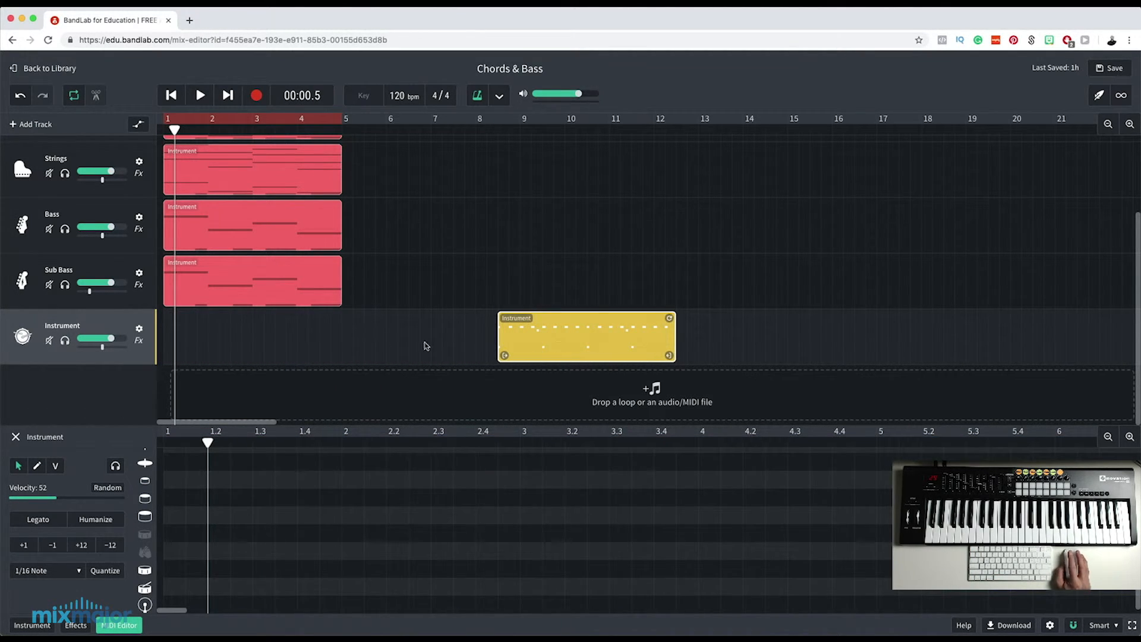
drag(174, 129, 163, 129)
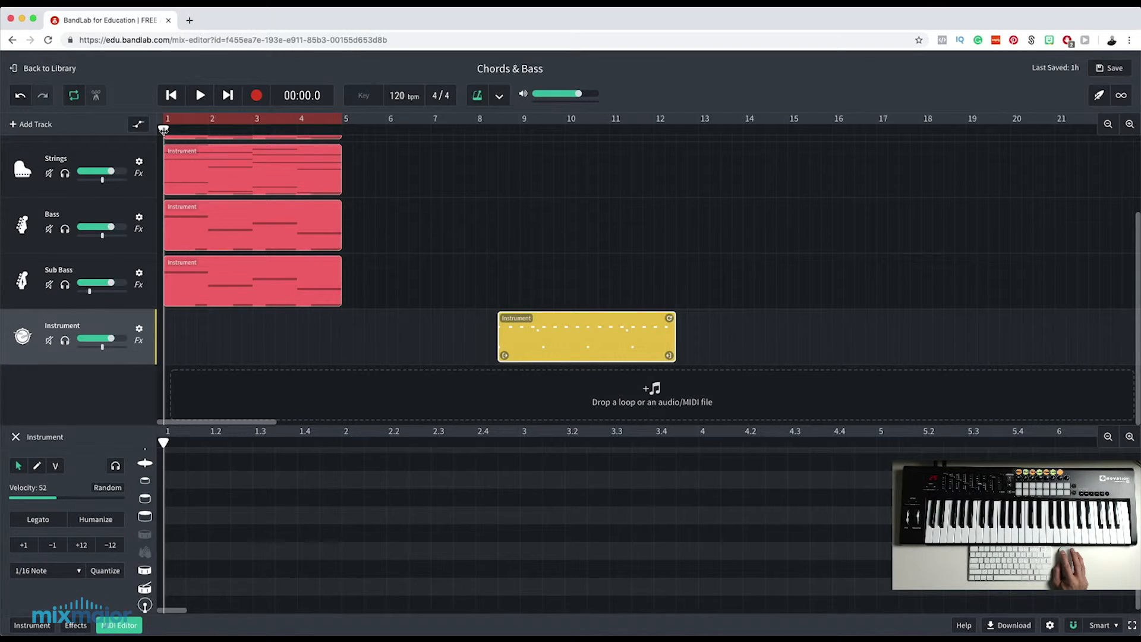
click(256, 97)
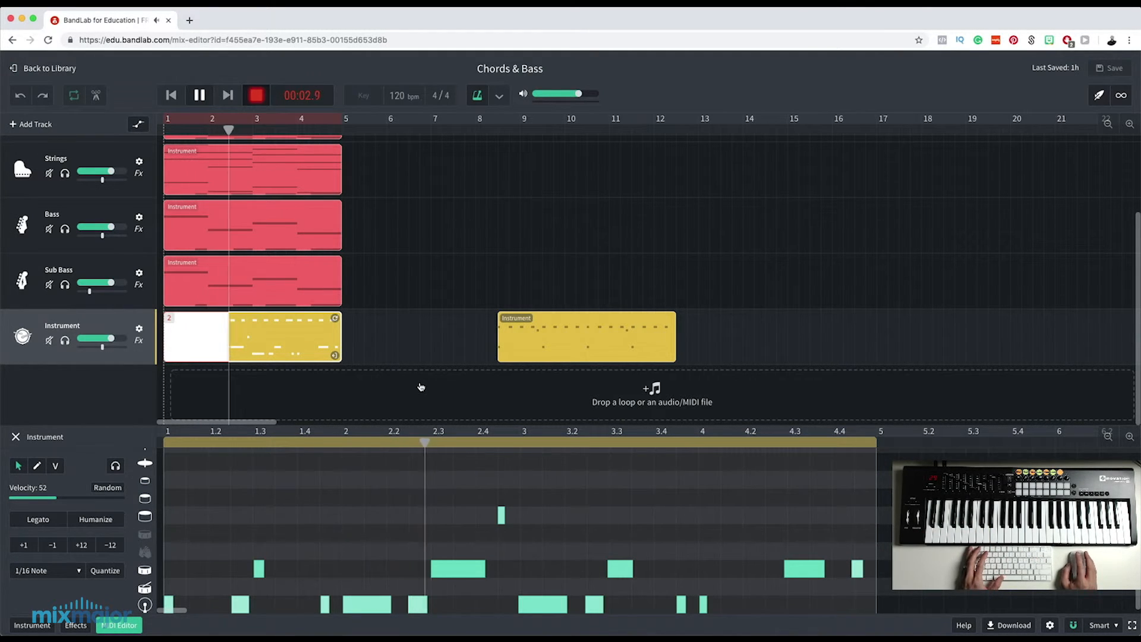
key(space)
Quantize all notes of the second drum clip to 1/16 notes and play the mix with it.
click(254, 505)
key(super+a)
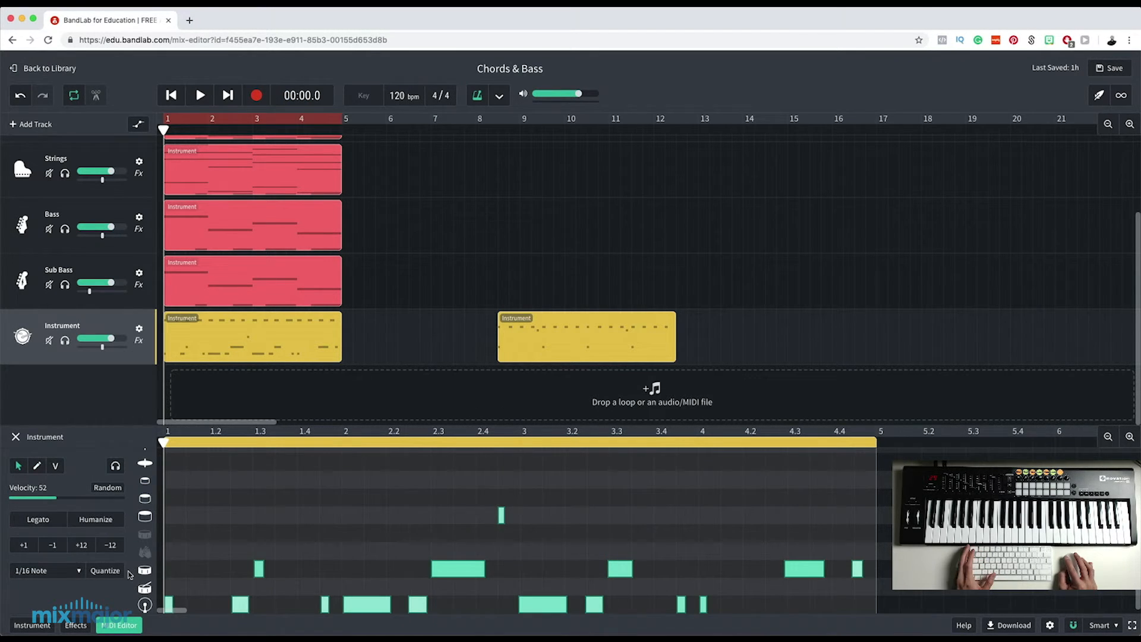
click(110, 573)
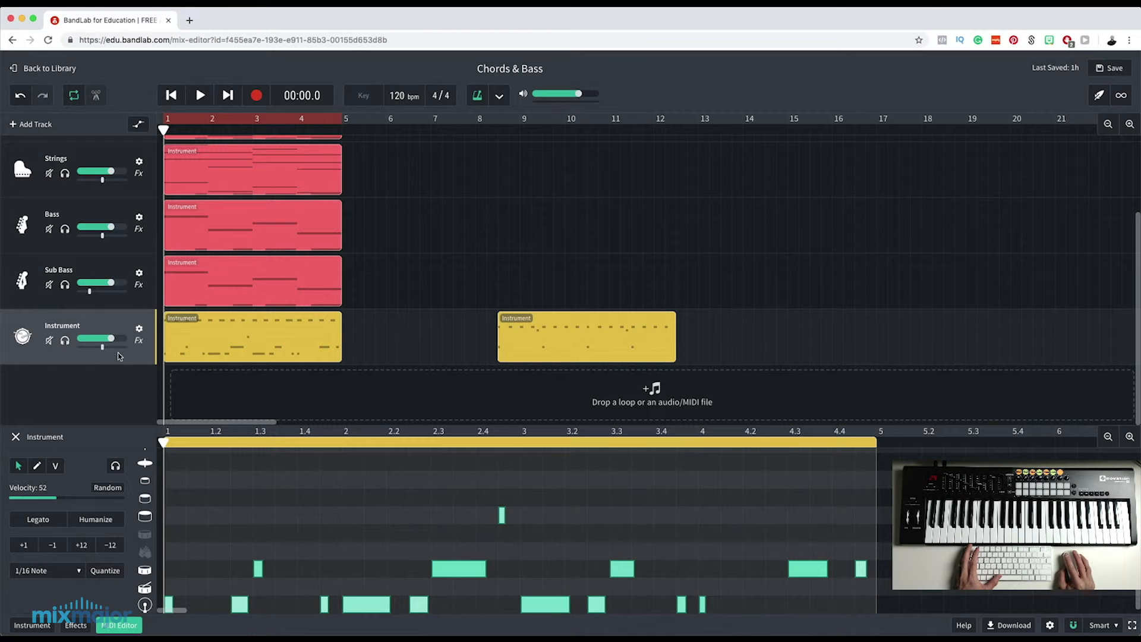
click(200, 96)
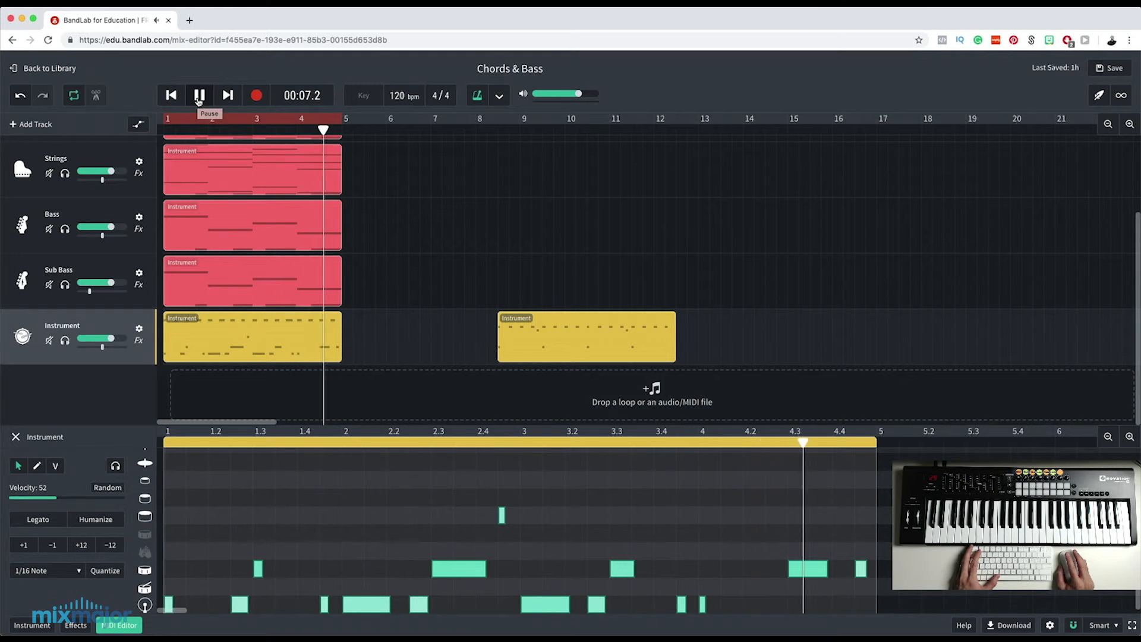
click(200, 95)
Rename the drum kit track as Drums.
scroll(383, 332, up, 1)
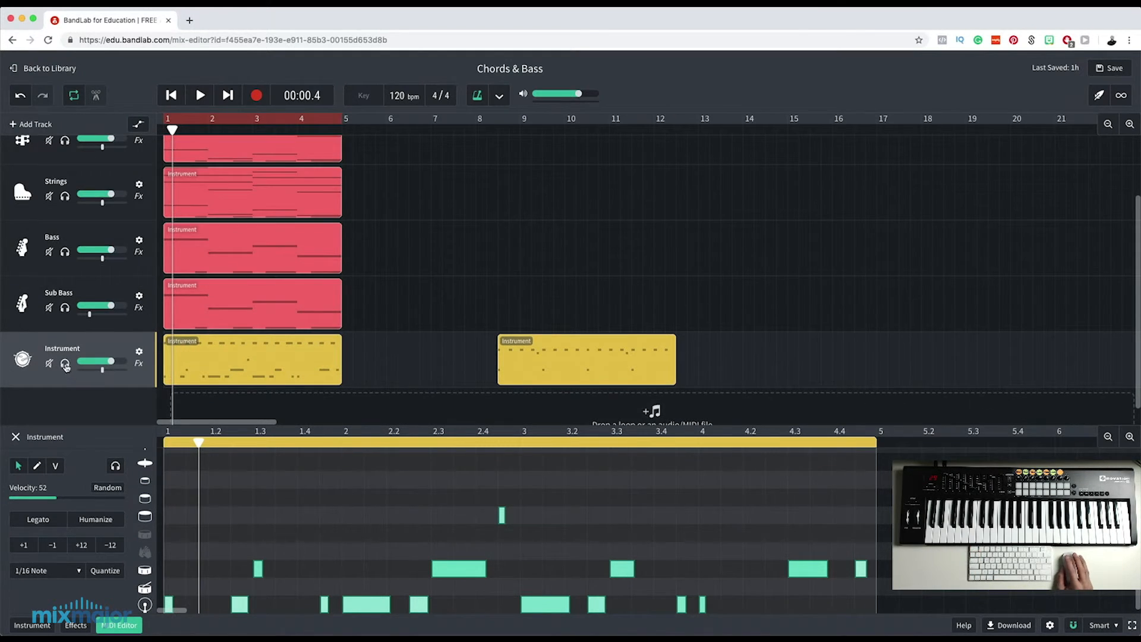
text(Drums)
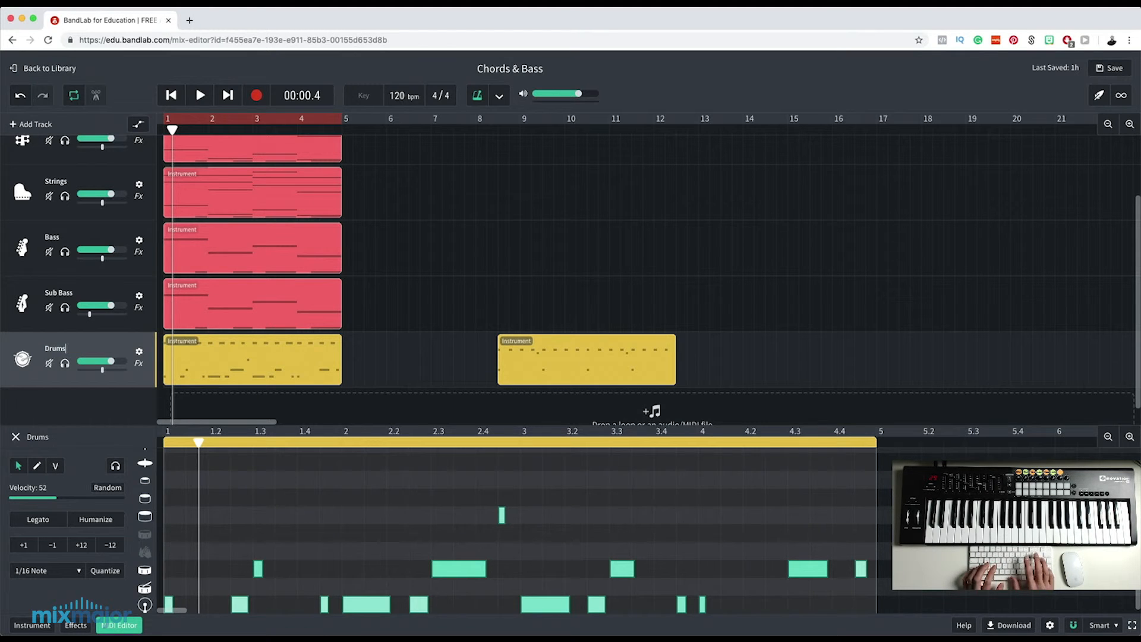
key(Return)
scroll(426, 389, up, 3)
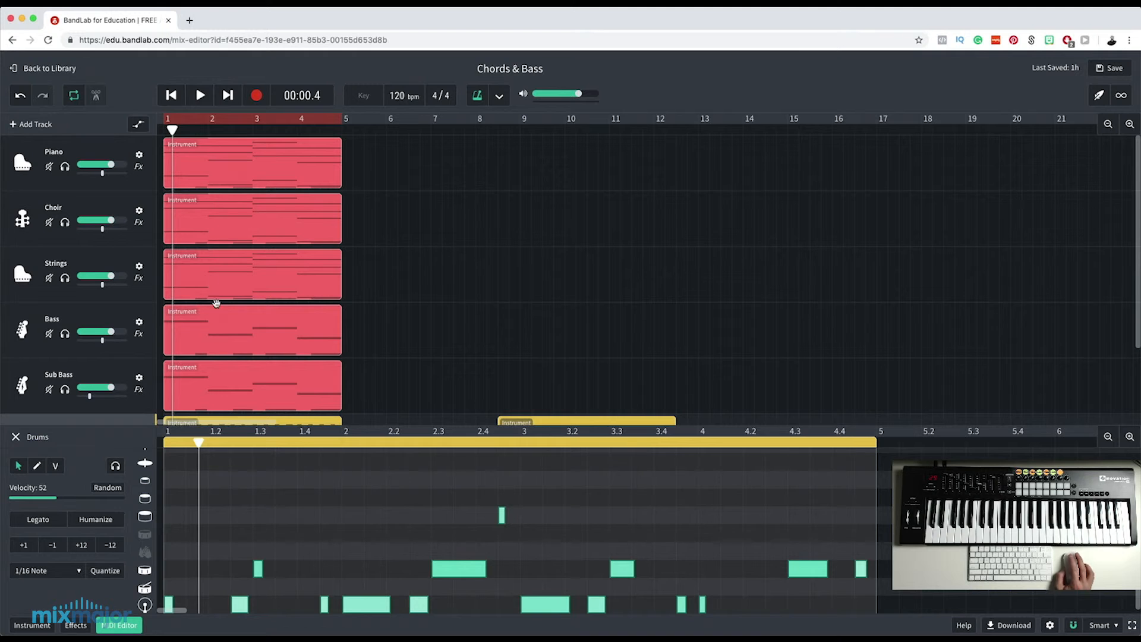
Loop the Piano, Choir, Strings, Bass and Sub Bass clips through bar 32 and move the first-recorded drum clip to about bar 25.
scroll(208, 370, down, 3)
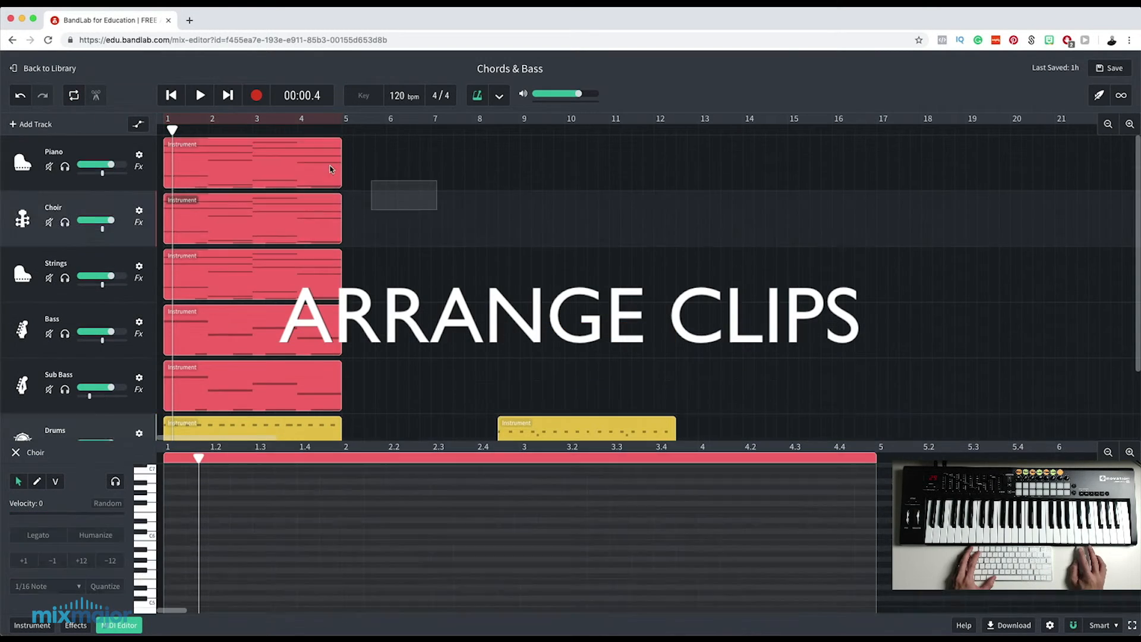
drag(1026, 353, 1019, 353)
scroll(595, 357, down, 1)
drag(265, 340, 1020, 342)
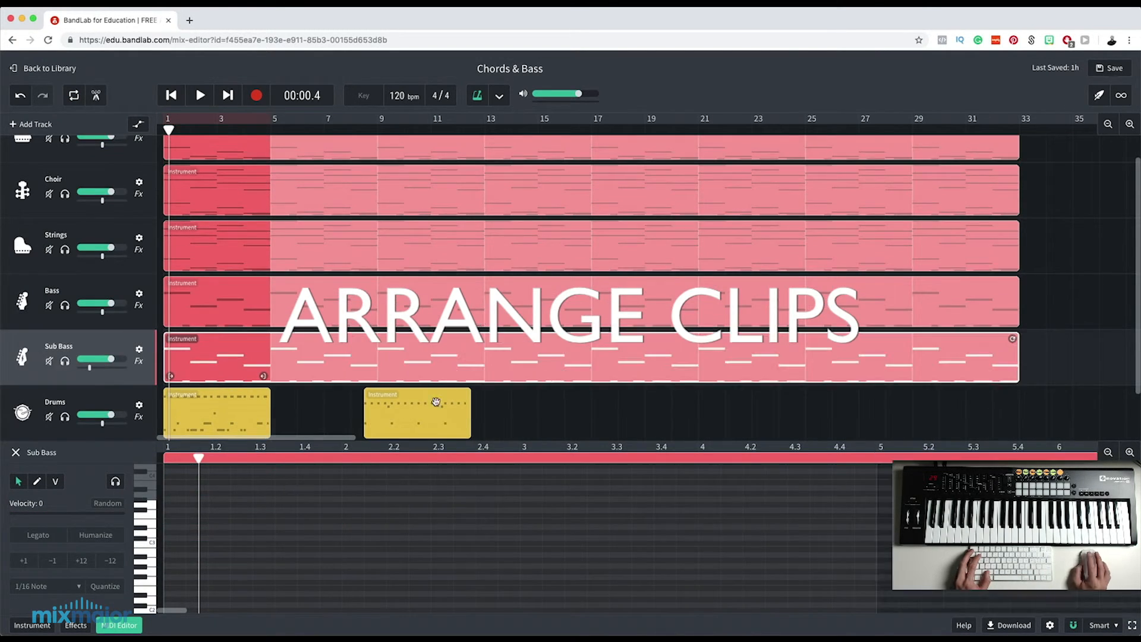
drag(436, 400, 895, 400)
Split off and delete the Piano part before bar 9 and the Strings part before bar 17.
scroll(295, 252, up, 1)
drag(169, 130, 591, 130)
key(Delete)
click(452, 270)
key(Delete)
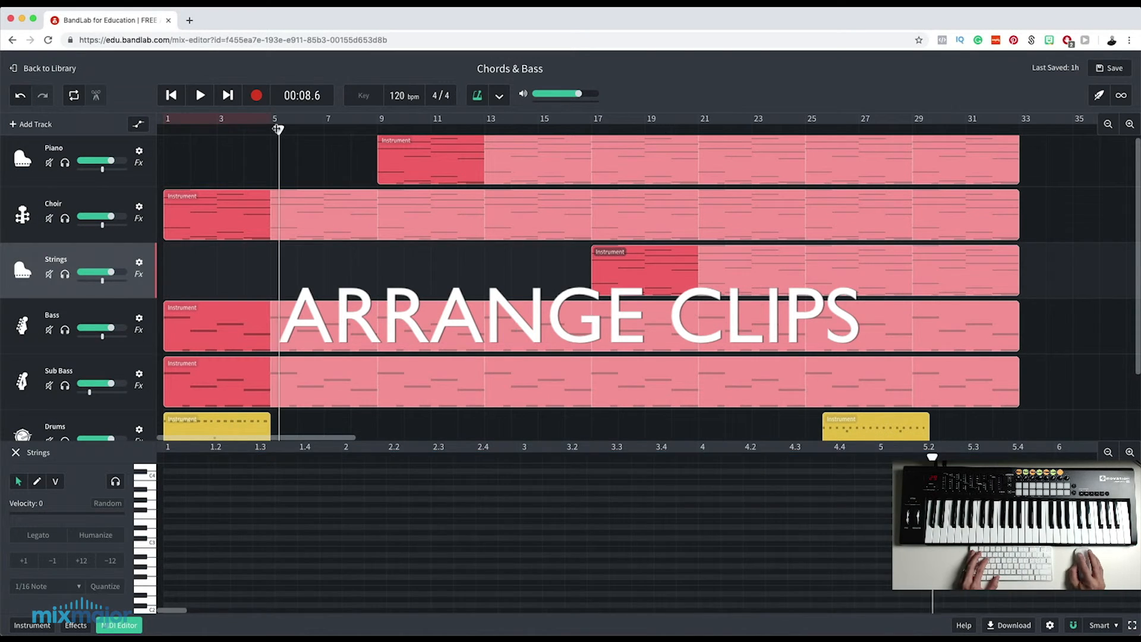
Remove the Bass from bars 1–4 and split the Choir, Strings and Bass clips at bar 25.
drag(515, 130, 270, 129)
key(Delete)
key(s)
drag(568, 130, 805, 129)
click(799, 228)
key(s)
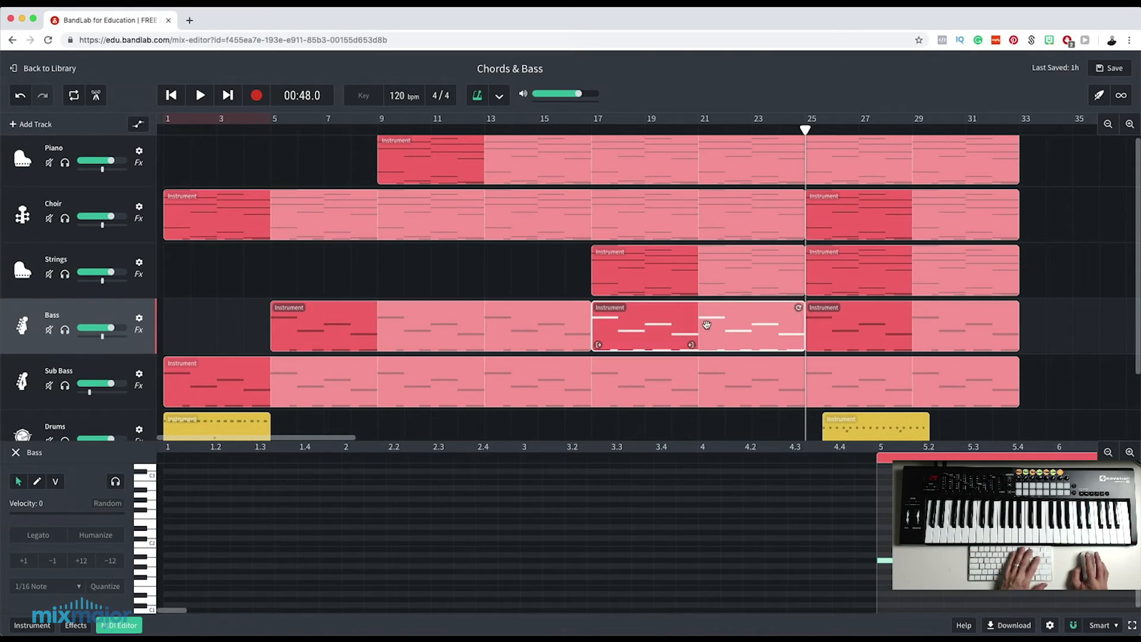
Delete the Bass section in bars 17–24 and the Sub Bass part before bar 25.
click(712, 321)
key(Delete)
scroll(709, 333, down, 2)
click(714, 336)
key(Delete)
Loop the drum clip at bar 25 through bar 32 and the drum clip at bar 1 through bar 16.
drag(891, 364, 1018, 356)
click(217, 375)
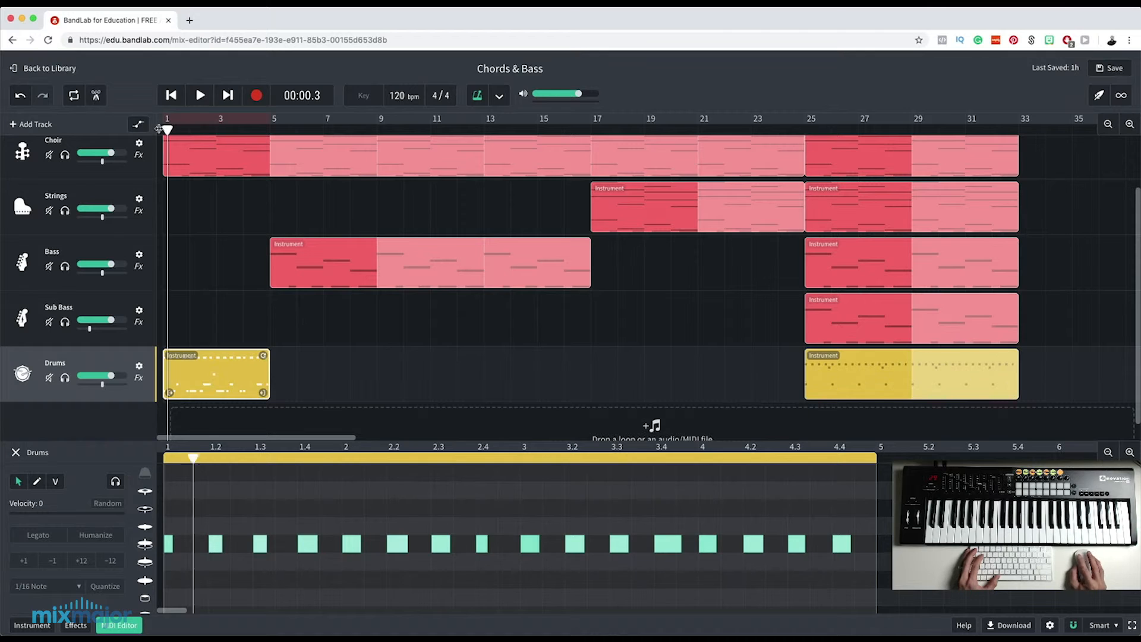
click(174, 129)
drag(264, 356, 585, 359)
Create a Bass section starting at bar 21 by extending the earlier loop, splitting it there and trimming the first part back to bar 17.
scroll(583, 359, up, 2)
drag(580, 312, 795, 312)
click(699, 130)
drag(699, 129, 693, 130)
key(s)
drag(688, 312, 581, 312)
Clear bar 24 by shortening the Choir and Strings clips to its start and cutting off the Bass there.
drag(795, 200, 768, 201)
drag(795, 256, 768, 256)
scroll(773, 268, down, 1)
click(797, 276)
click(773, 130)
key(s)
key(Delete)
scroll(683, 187, down, 2)
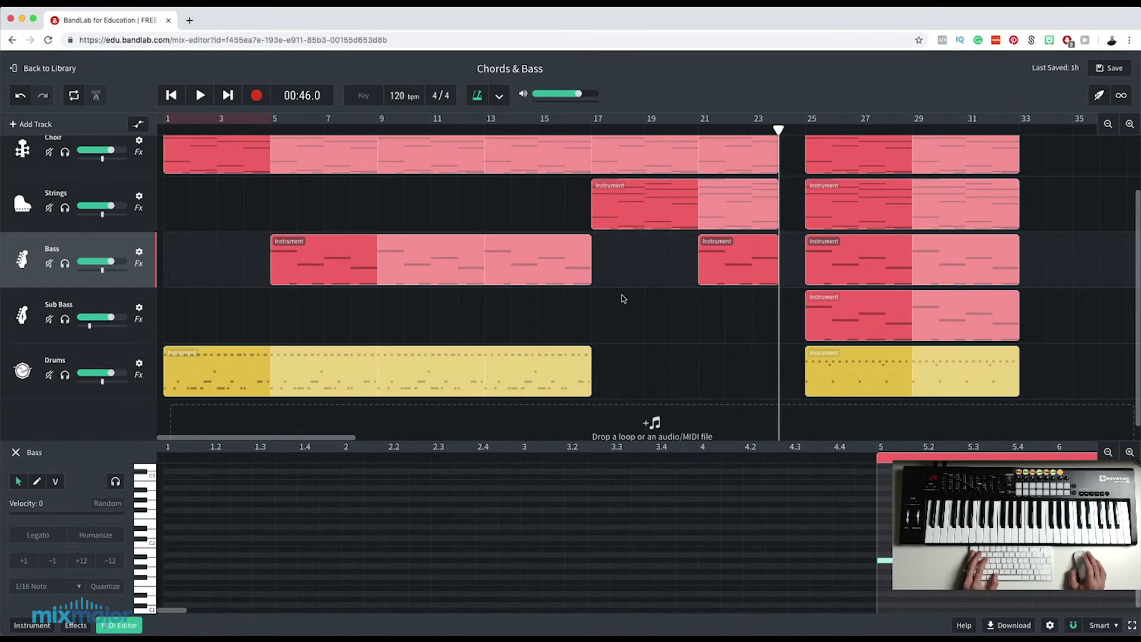
Create a drum section in bars 21–24 by extending the first drum loop, splitting it at bar 21 and trimming the first part to bar 17.
drag(585, 352, 798, 353)
click(699, 130)
key(s)
drag(691, 353, 594, 351)
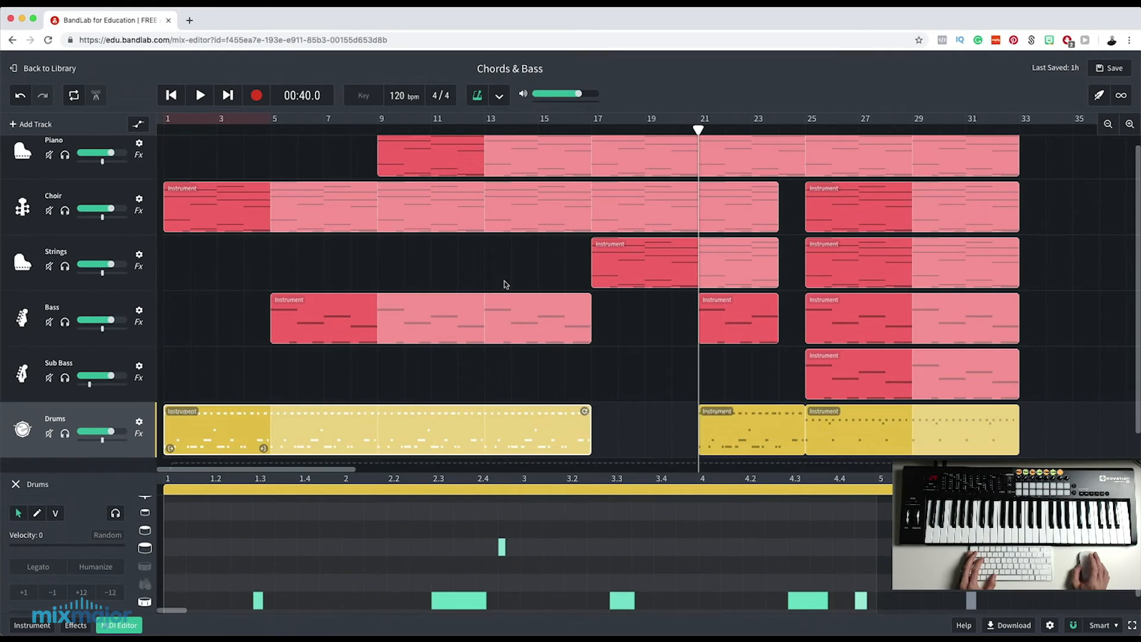
Rearrange the drum clips so the simpler pattern fills bars 1–16 and 21–24 and the busier pattern fills bars 25–32.
drag(377, 440, 591, 440)
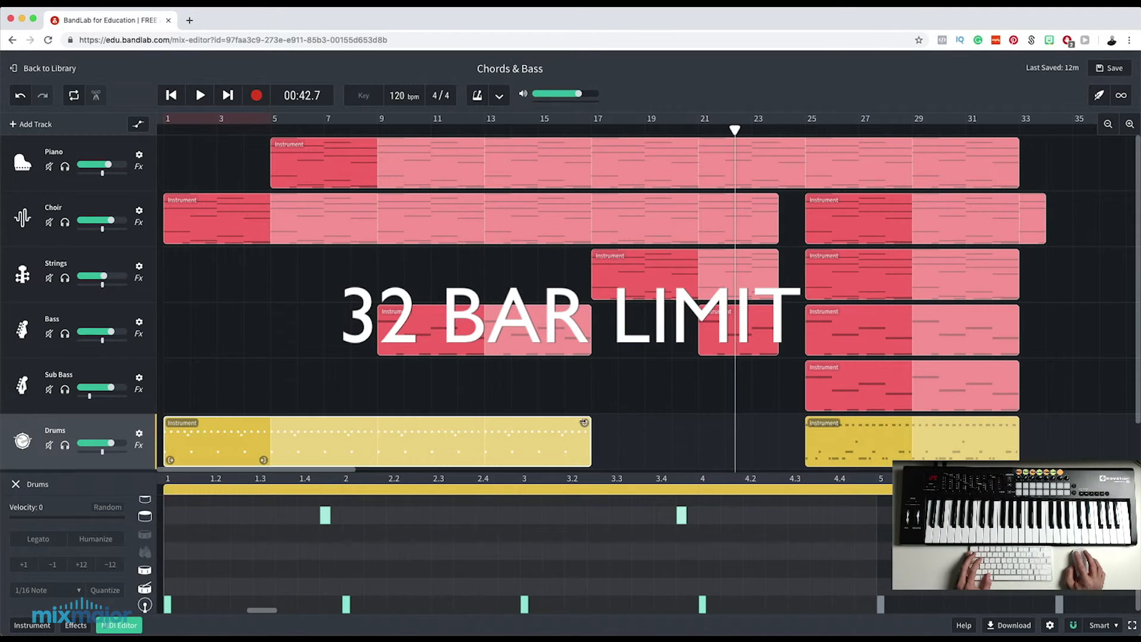
drag(589, 440, 804, 440)
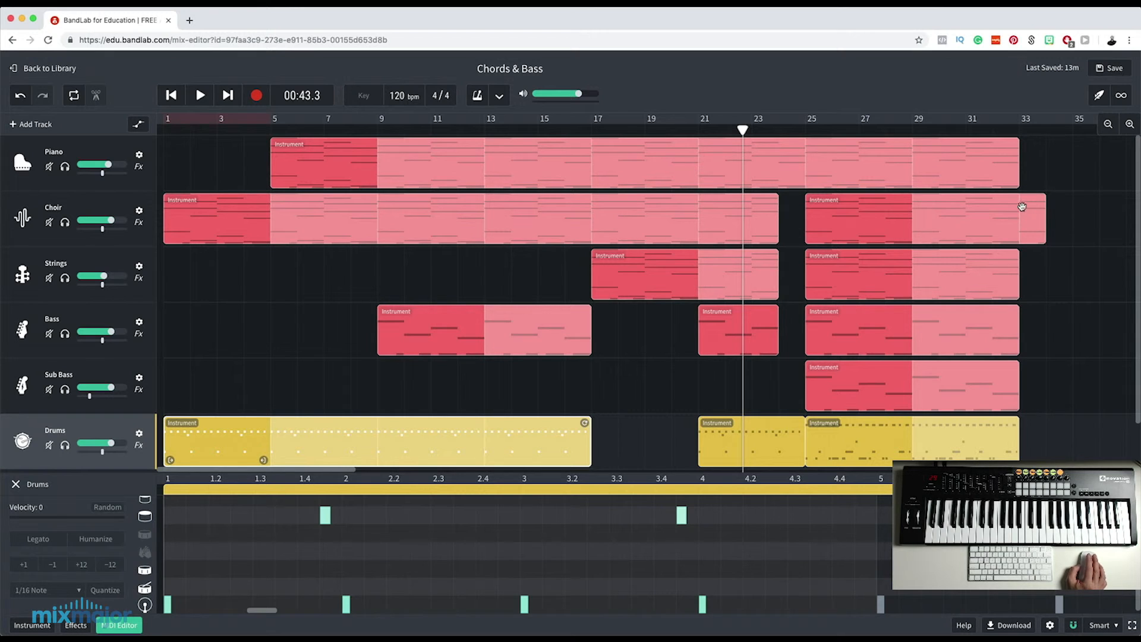
Play the whole arrangement from the start of bar 1.
drag(743, 129, 153, 157)
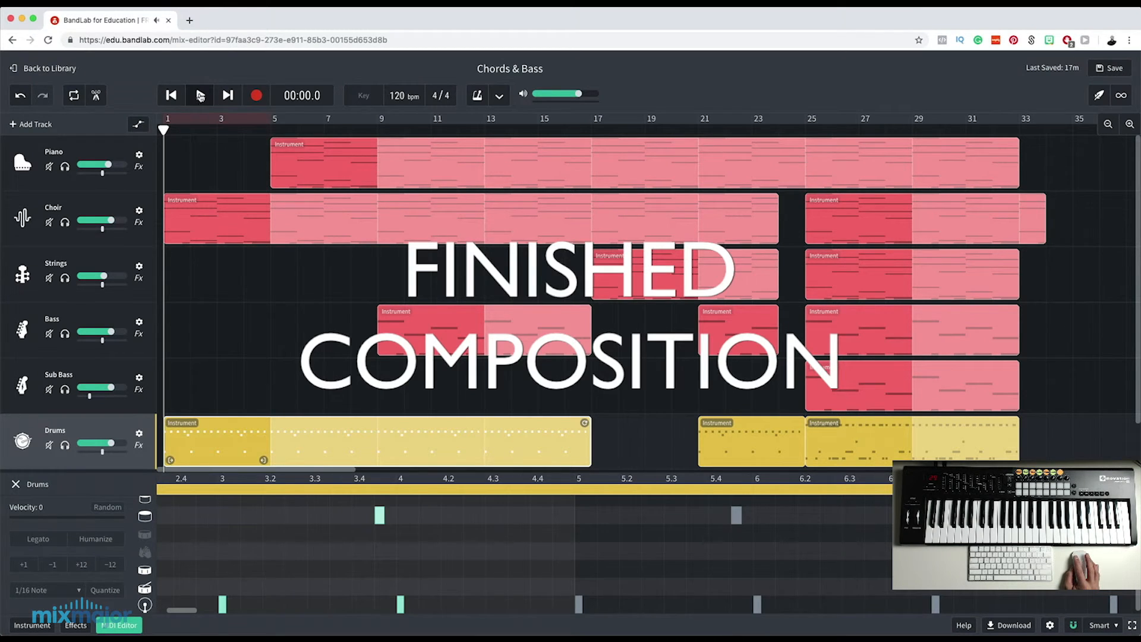
click(200, 95)
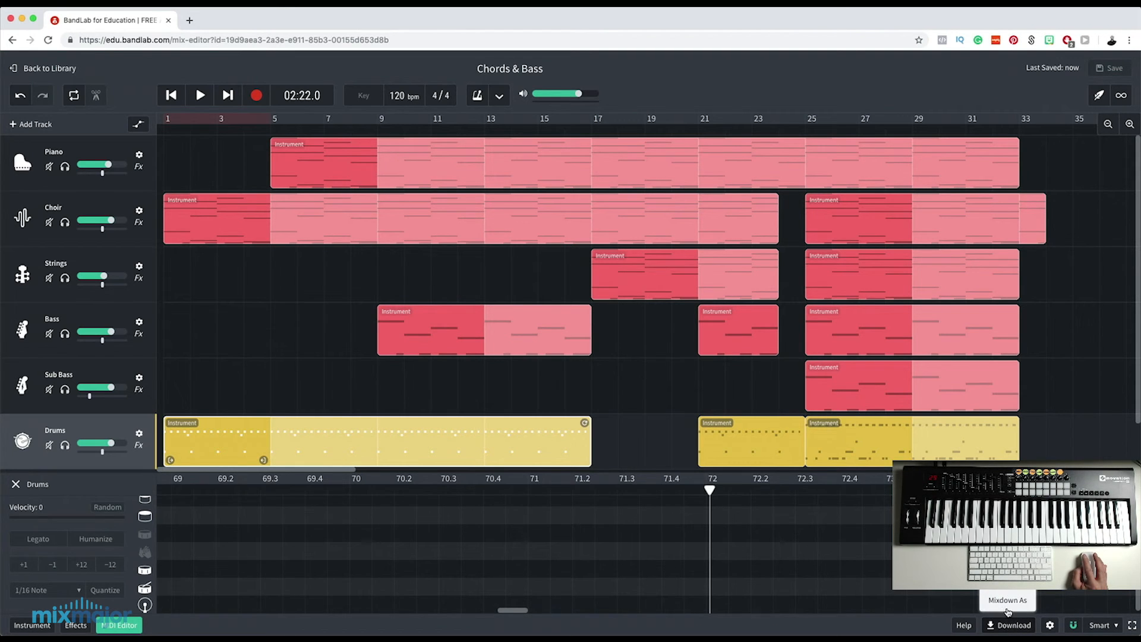
Download the mixdown of the song as a Highest Quality MP3.
click(1008, 605)
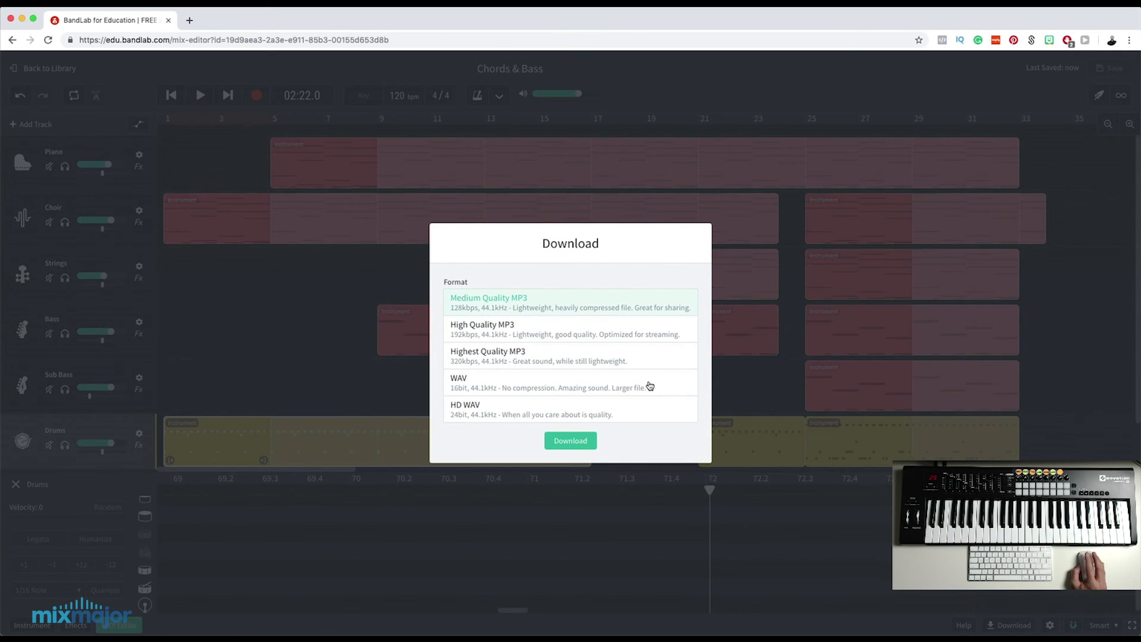
click(469, 361)
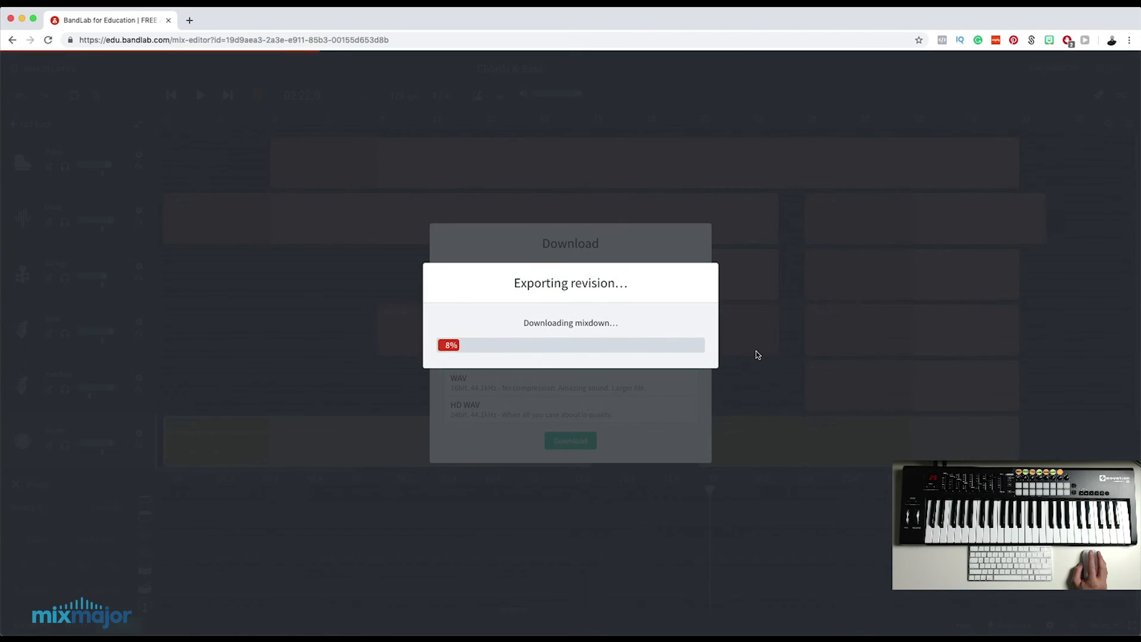
key(Return)
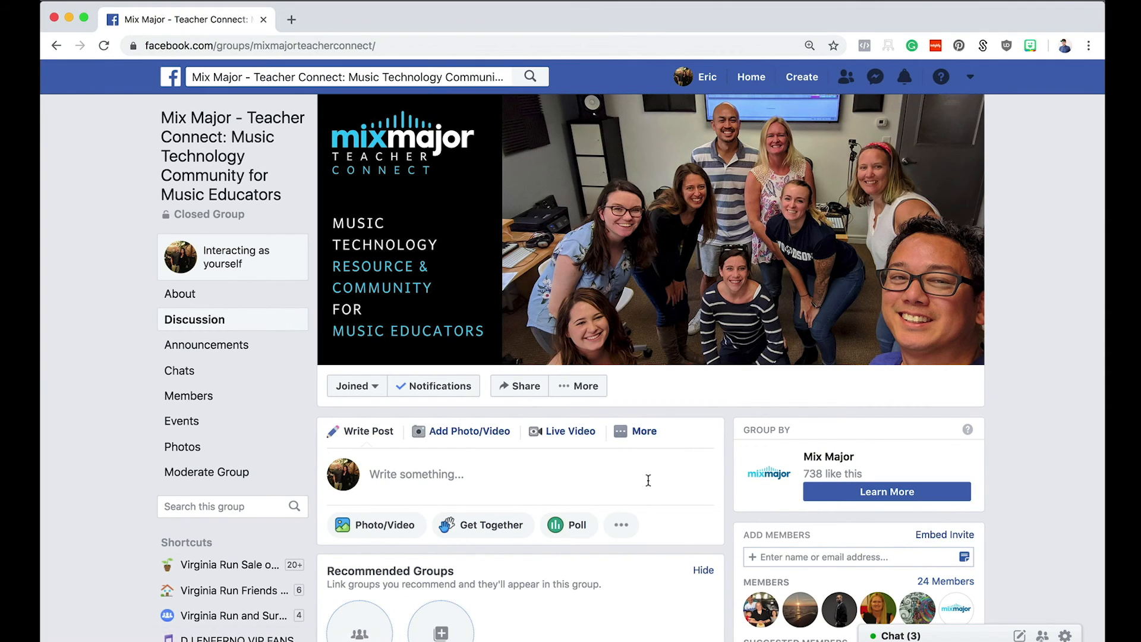
scroll(649, 484, down, 10)
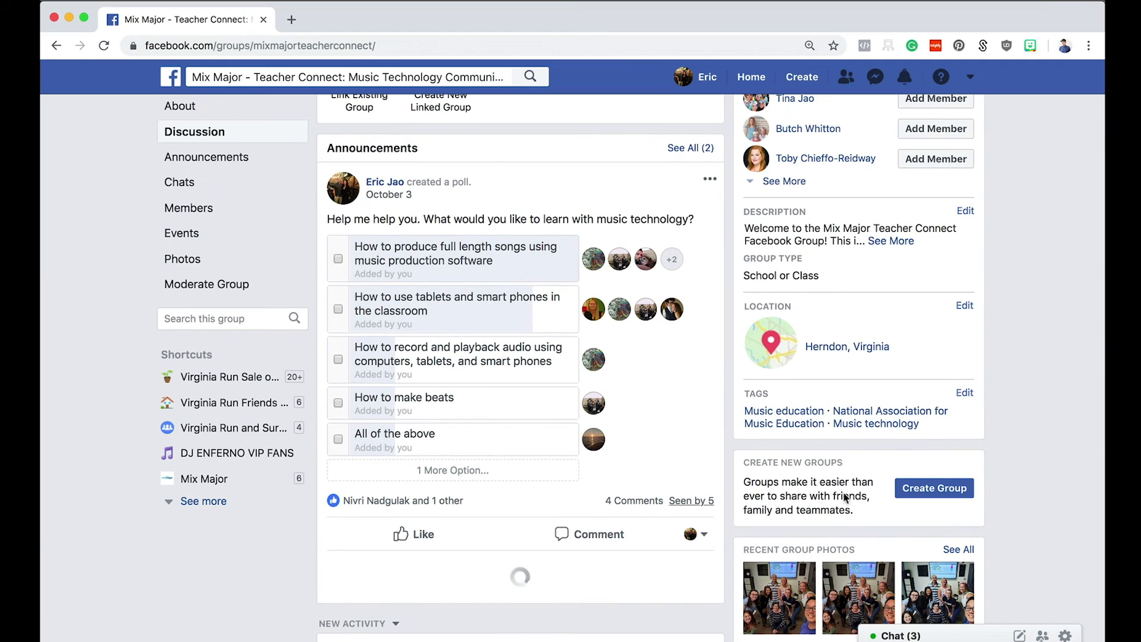